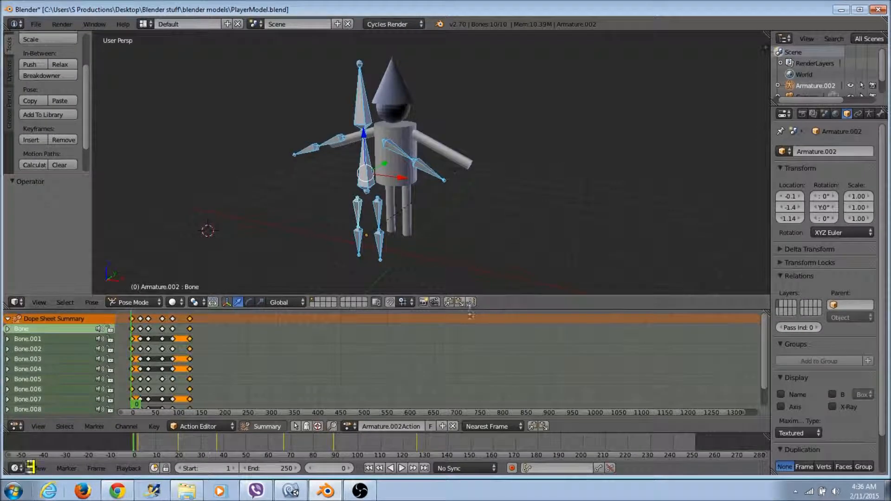
Play back the armature's animation in the timeline and stop it.
{"action": "left_click", "coordinate": [403, 468]}
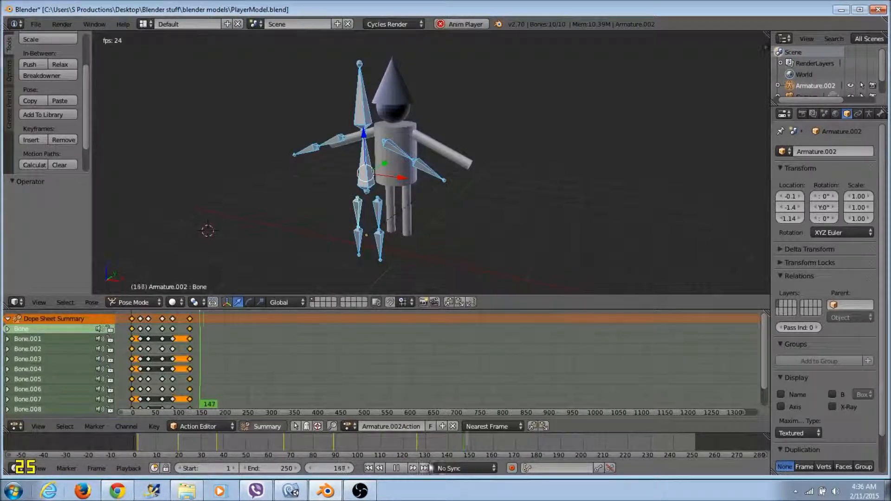
{"action": "left_click", "coordinate": [399, 468]}
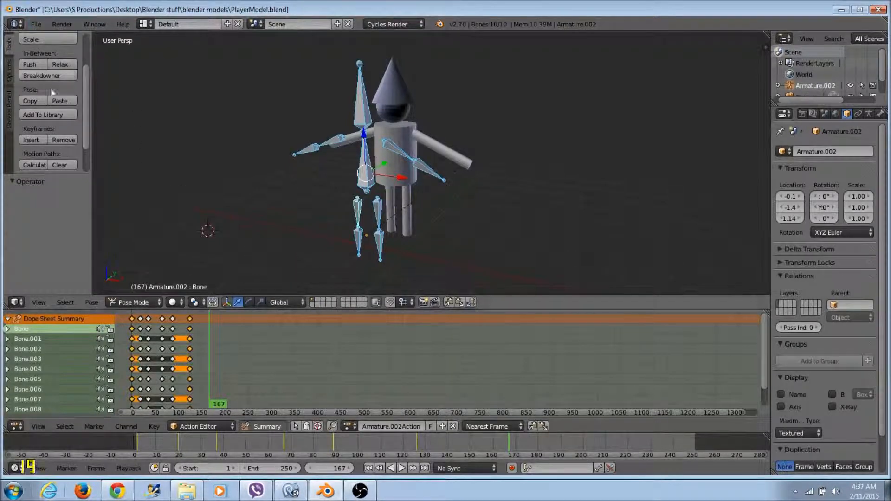
Start a new scene from the startup file and delete the default cube.
{"action": "left_click", "coordinate": [33, 25]}
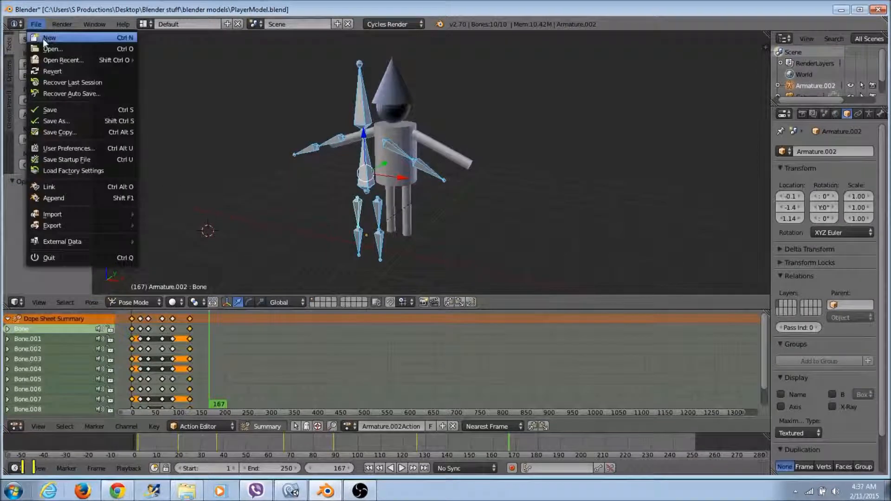
{"action": "left_click", "coordinate": [35, 25]}
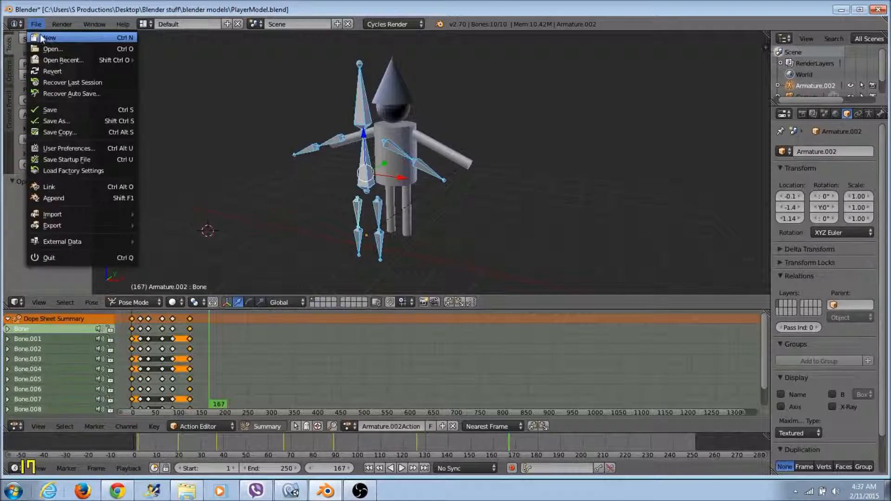
{"action": "left_click", "coordinate": [40, 38]}
{"action": "left_click", "coordinate": [51, 48]}
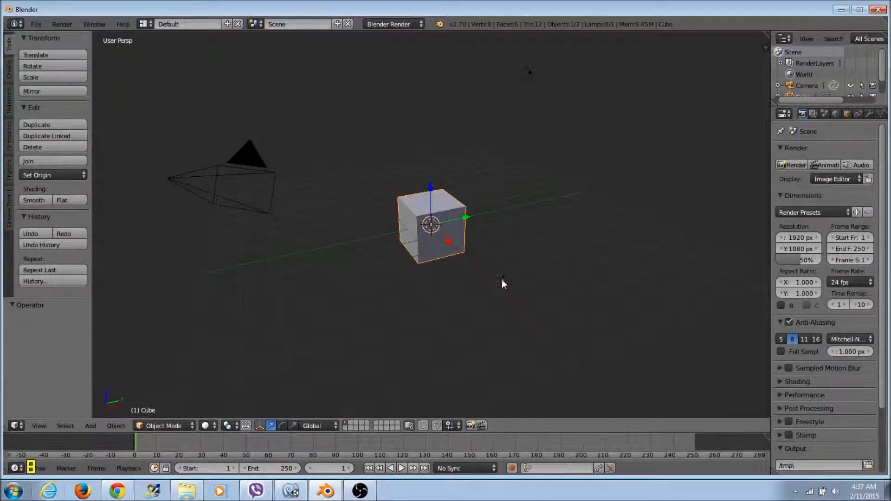
{"action": "key", "text": "x"}
{"action": "left_click", "coordinate": [416, 227]}
{"action": "middle_click_drag", "start_coordinate": [425, 221], "coordinate": [369, 208]}
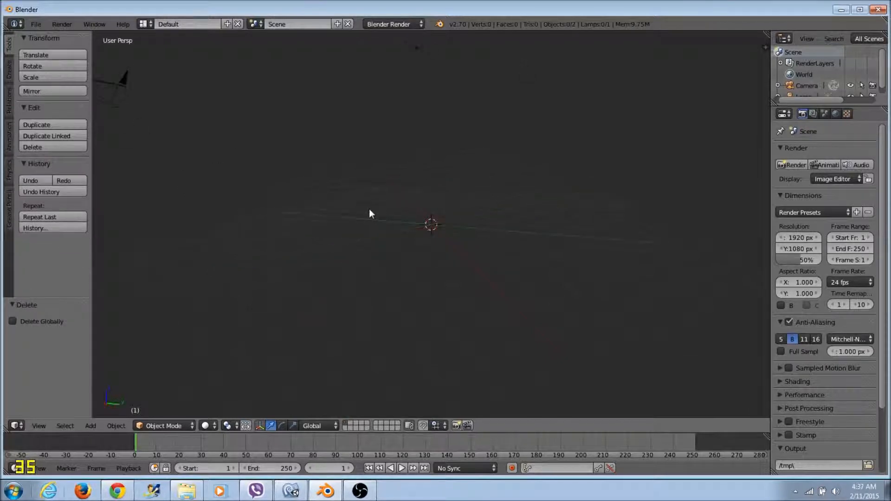
Add a UV sphere for the head and scale it down by about 0.785, then by about 0.96.
{"action": "left_click", "coordinate": [9, 69]}
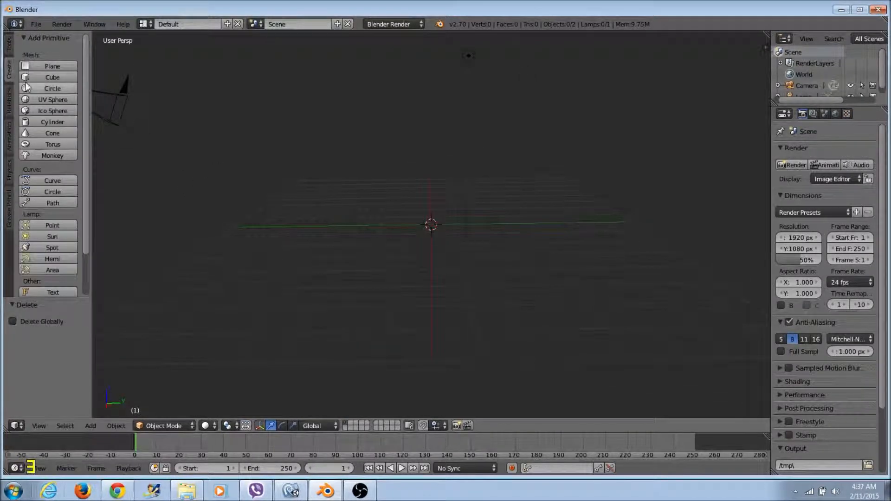
{"action": "left_click", "coordinate": [41, 100]}
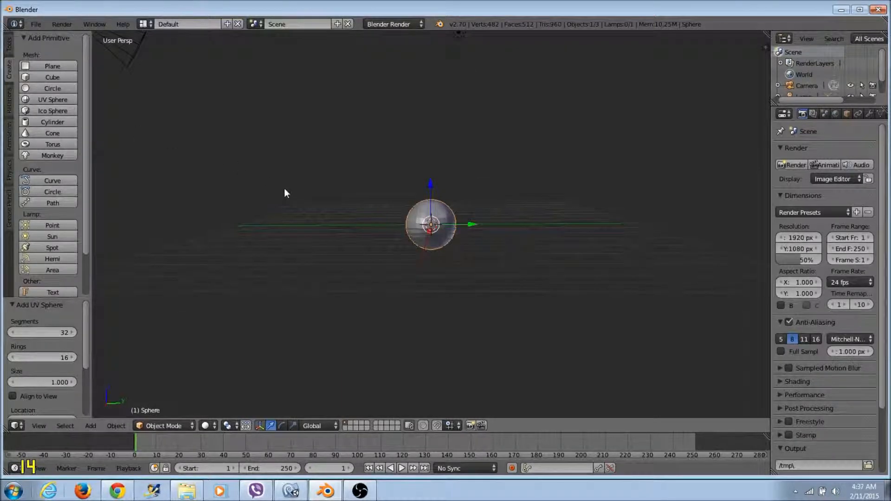
{"action": "key", "text": "s"}
{"action": "left_click", "coordinate": [328, 216]}
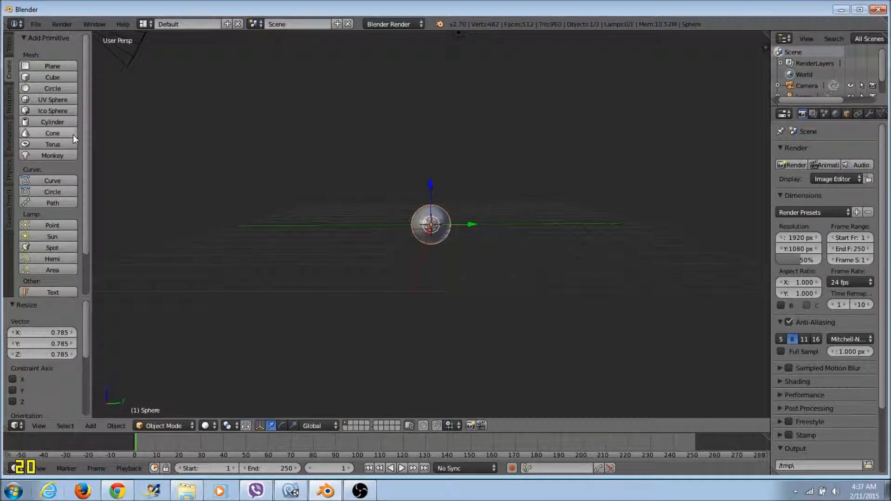
{"action": "key", "text": "s"}
{"action": "left_click", "coordinate": [434, 214]}
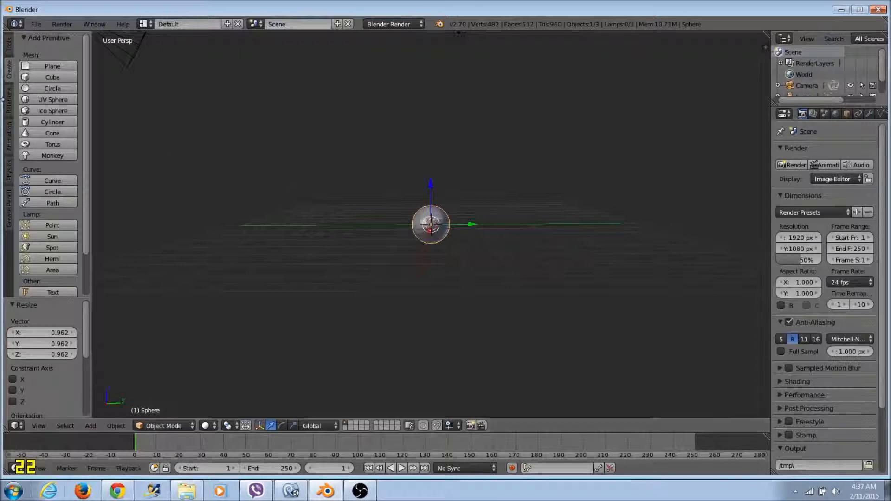
Add a cone, scale it to about 0.80, and place it on the sphere about 1.3 units up along Z as a hat.
{"action": "left_click", "coordinate": [39, 132]}
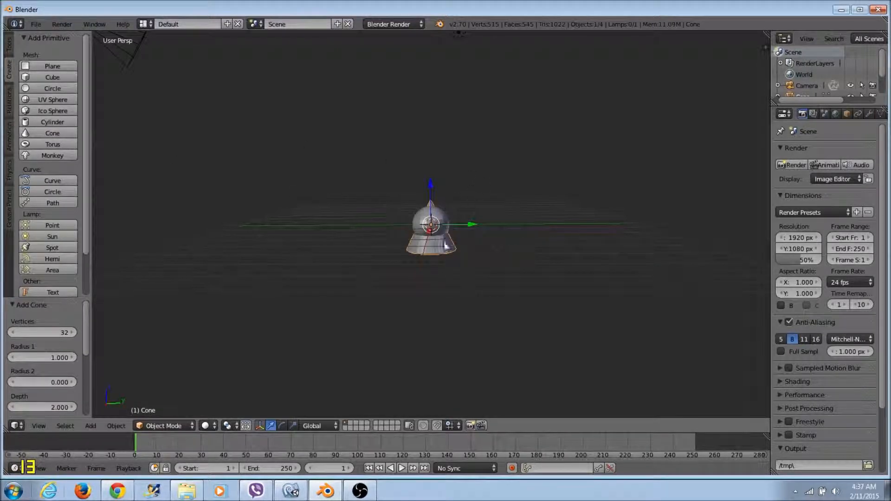
{"action": "key", "text": "g"}
{"action": "key", "text": "z"}
{"action": "left_click", "coordinate": [433, 127]}
{"action": "key", "text": "s"}
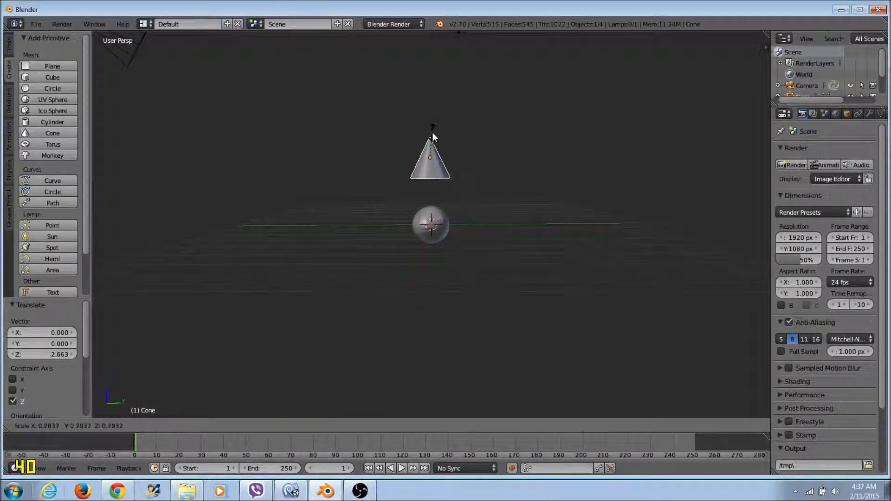
{"action": "left_click", "coordinate": [433, 135]}
{"action": "key", "text": "g"}
{"action": "key", "text": "z"}
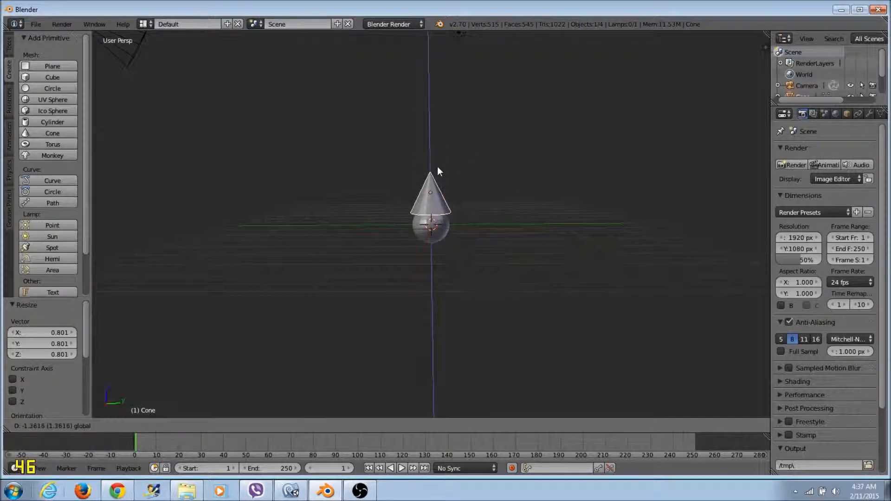
{"action": "left_click", "coordinate": [437, 166]}
Raise the sphere about 3.5 units along the Z axis.
{"action": "right_click", "coordinate": [426, 233]}
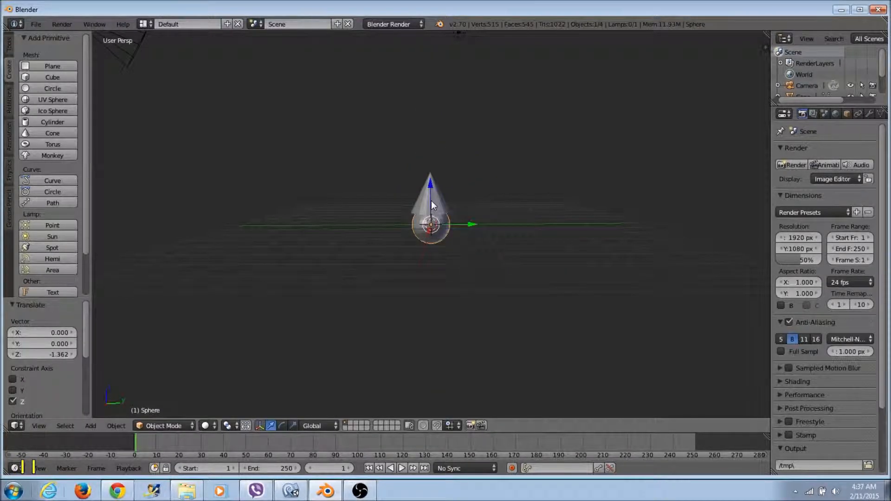
{"action": "key", "text": "g"}
{"action": "key", "text": "z"}
{"action": "left_click_drag", "start_coordinate": [430, 169], "coordinate": [430, 109]}
{"action": "left_click", "coordinate": [431, 188]}
Raise the cone about 3.43 units along Z back onto the sphere and scale it up by about 1.1.
{"action": "right_click", "coordinate": [428, 192]}
{"action": "left_click", "coordinate": [425, 176]}
{"action": "key", "text": "g"}
{"action": "key", "text": "z"}
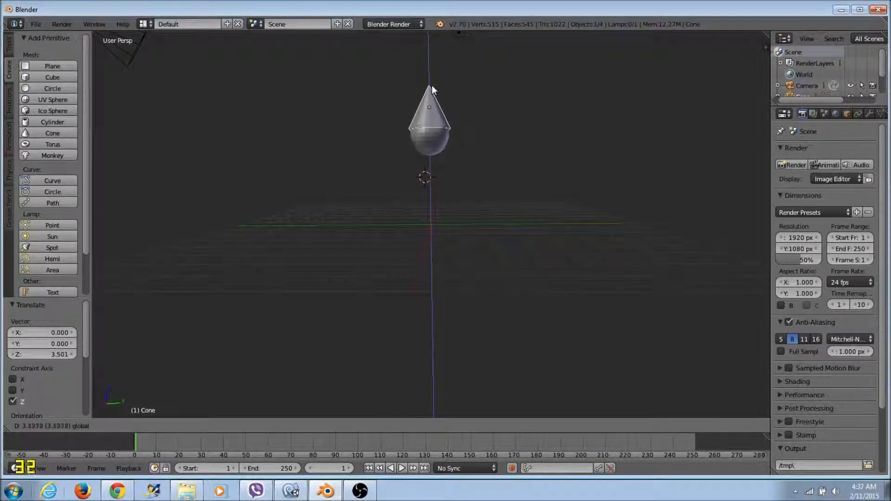
{"action": "left_click", "coordinate": [429, 117]}
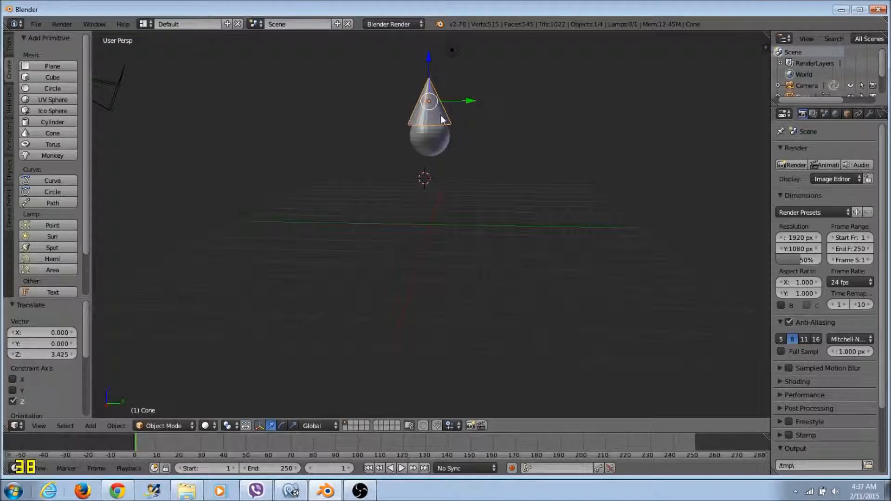
{"action": "key", "text": "s"}
{"action": "left_click", "coordinate": [415, 127]}
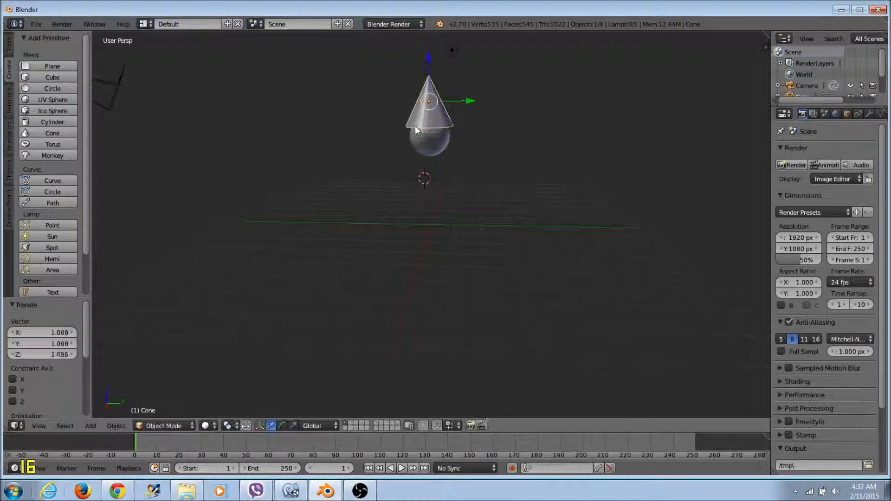
Place the 3D cursor just below the sphere and add a cylinder there, scaled to about 0.65.
{"action": "left_click", "coordinate": [172, 149]}
{"action": "left_click", "coordinate": [438, 173]}
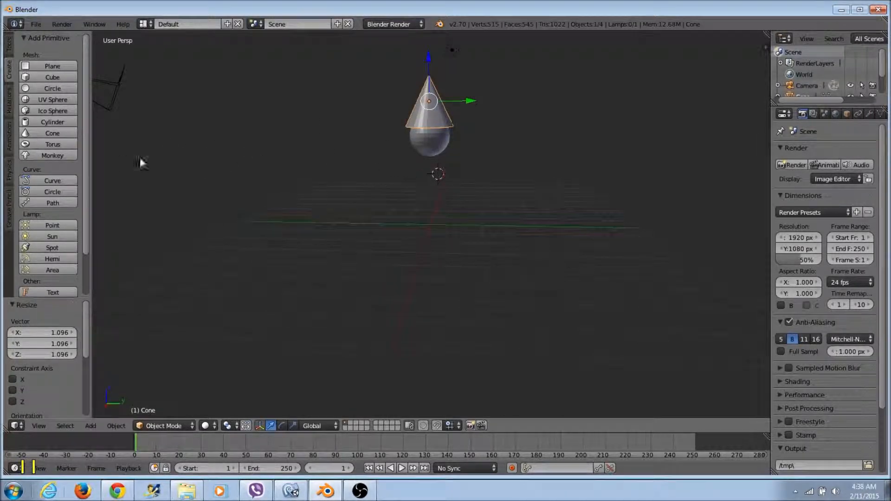
{"action": "left_click", "coordinate": [52, 122]}
{"action": "key", "text": "s"}
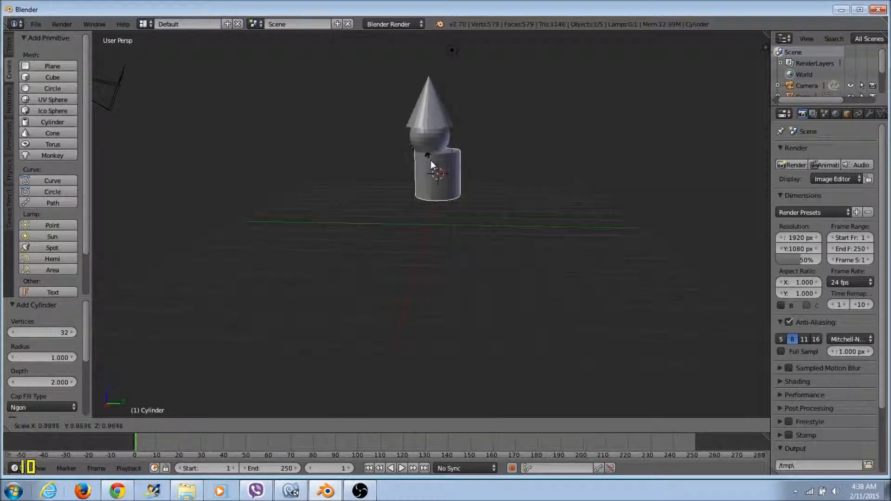
{"action": "left_click", "coordinate": [441, 180]}
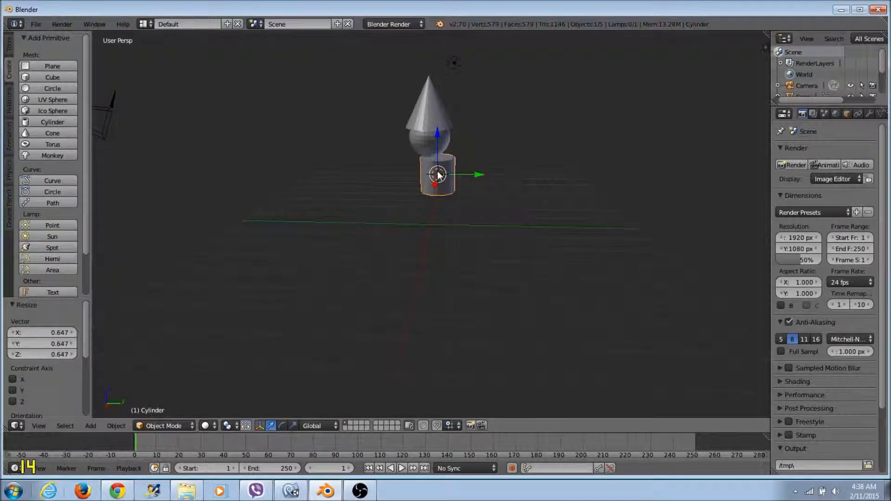
In front view, move the cylinder about 1.72 units along X so it stands clear of the head.
{"action": "left_click_drag", "start_coordinate": [451, 175], "coordinate": [493, 174]}
{"action": "key", "text": "KP_0"}
{"action": "key", "text": "KP_0"}
{"action": "key", "text": "KP_1"}
{"action": "left_click_drag", "start_coordinate": [438, 174], "coordinate": [466, 179]}
{"action": "scroll", "coordinate": [467, 179], "scroll_direction": "up", "scroll_amount": 3}
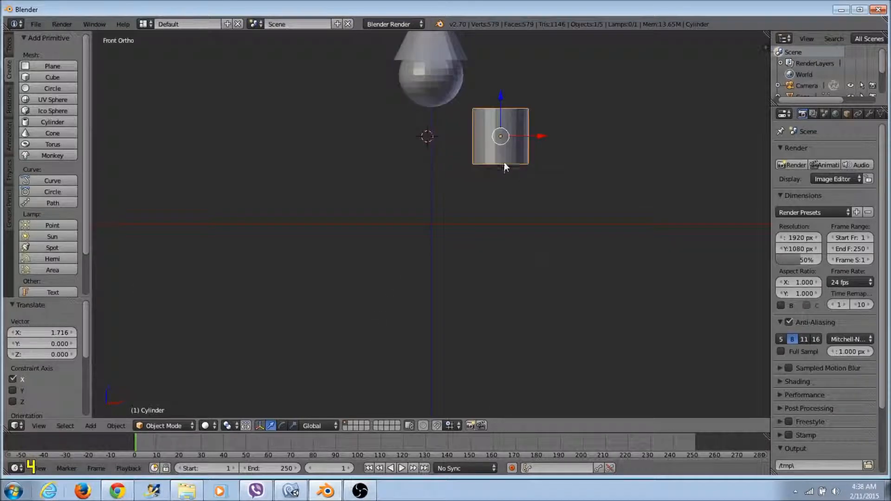
{"action": "left_click", "coordinate": [164, 425]}
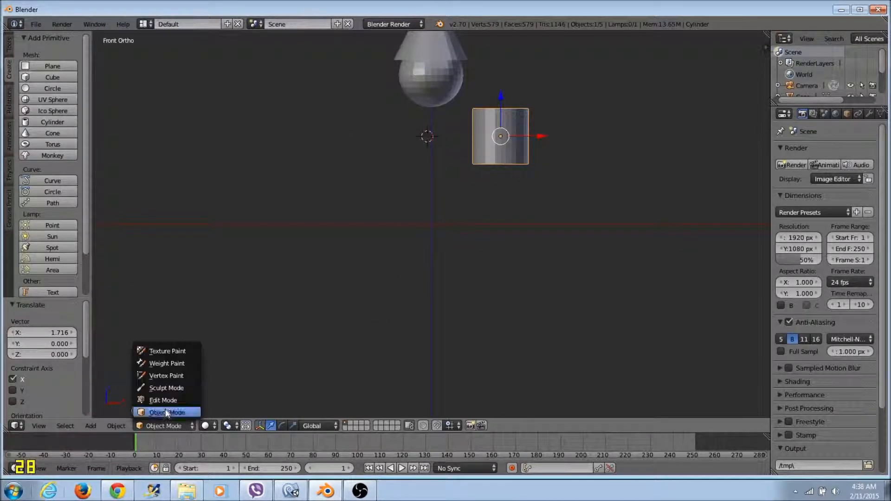
{"action": "left_click", "coordinate": [167, 400]}
{"action": "left_click", "coordinate": [168, 426]}
{"action": "left_click", "coordinate": [168, 413]}
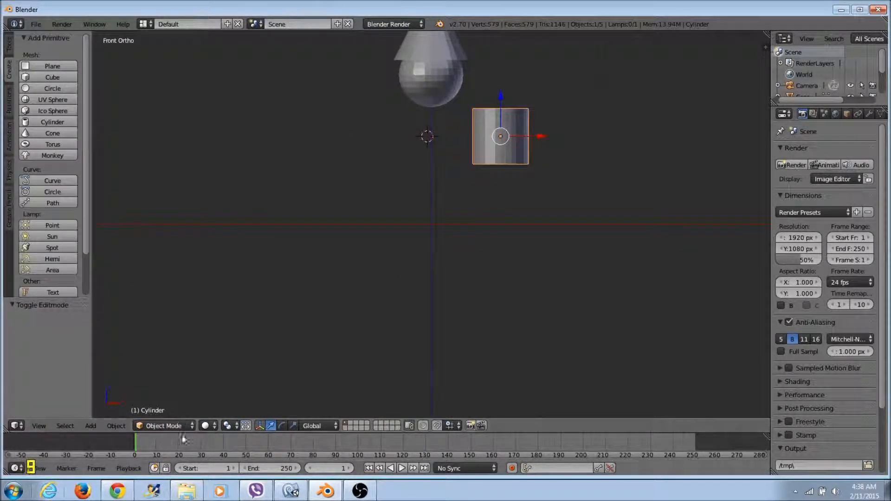
{"action": "left_click", "coordinate": [185, 425]}
{"action": "left_click", "coordinate": [174, 413]}
{"action": "left_click", "coordinate": [176, 425]}
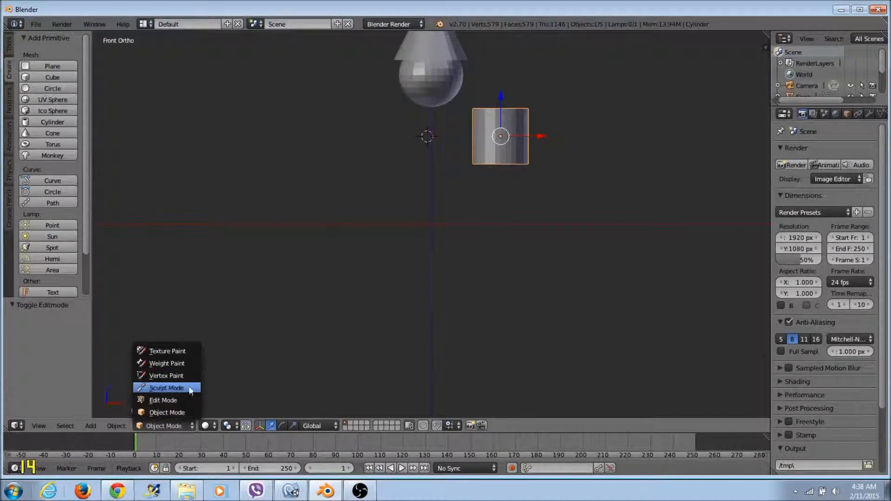
{"action": "left_click", "coordinate": [183, 413]}
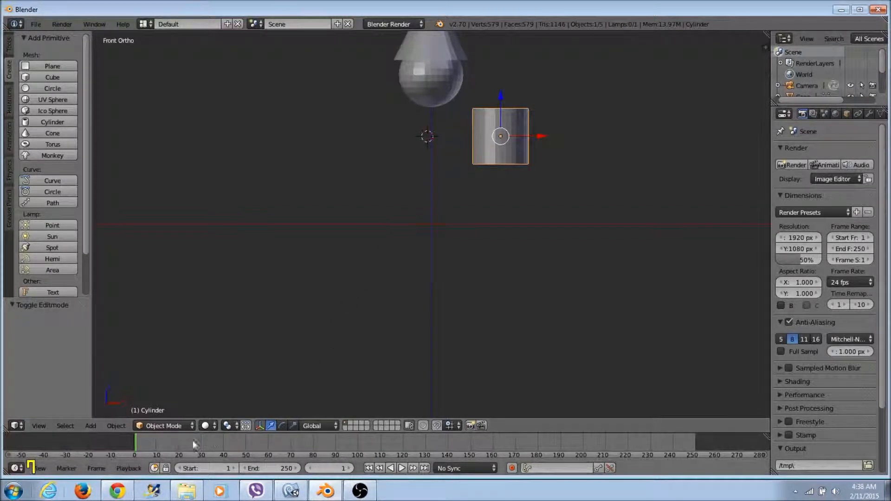
Set the viewport shading to Wireframe, deselect everything, and box-select the cylinder.
{"action": "left_click", "coordinate": [207, 426]}
{"action": "left_click", "coordinate": [224, 401]}
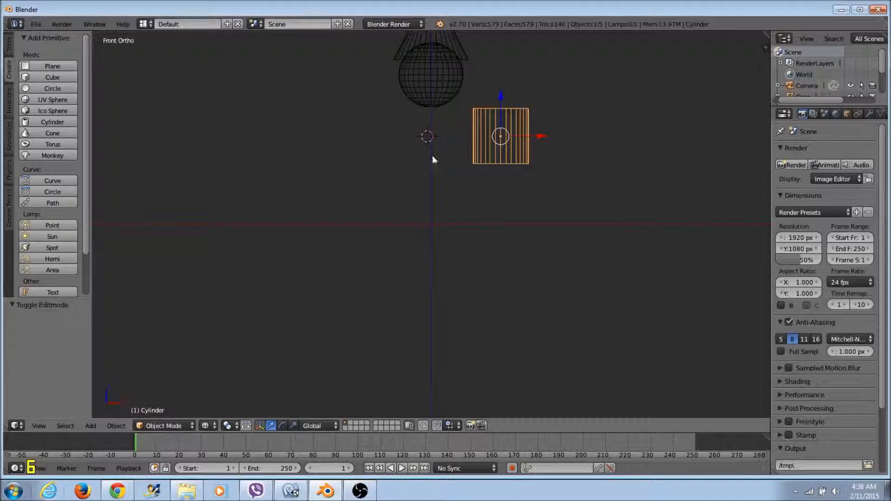
{"action": "key", "text": "a"}
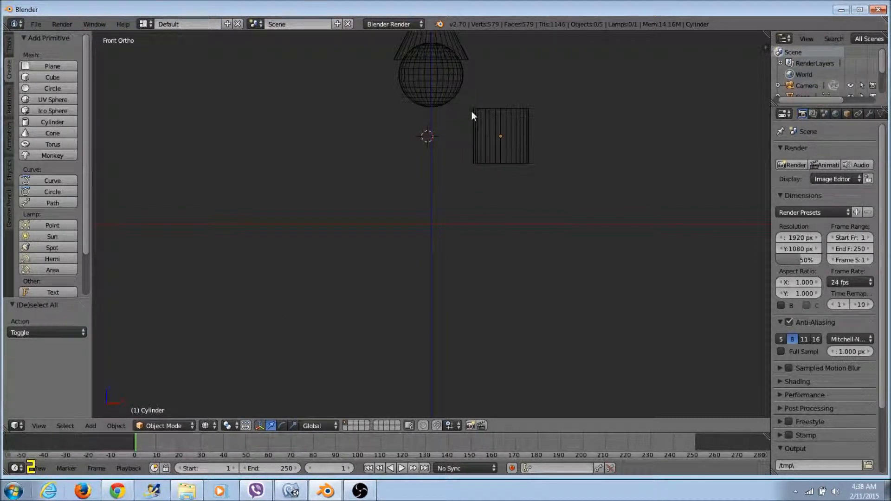
{"action": "key", "text": "b"}
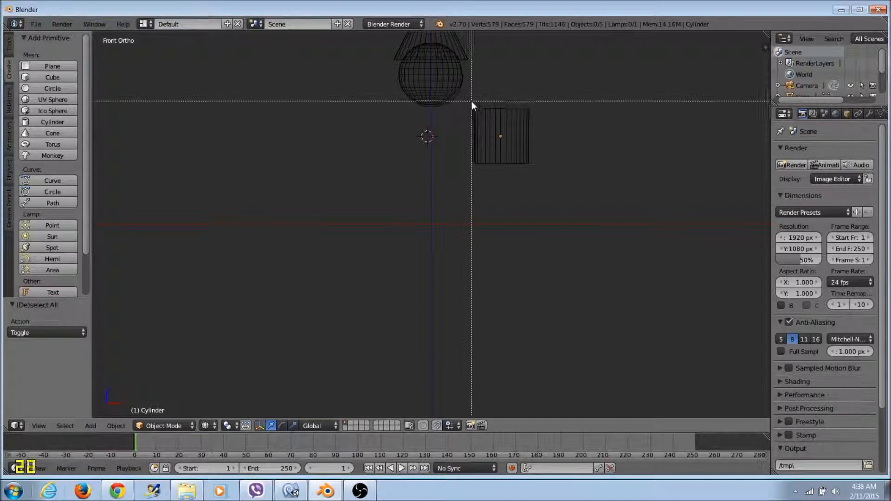
{"action": "left_click_drag", "start_coordinate": [469, 101], "coordinate": [530, 122]}
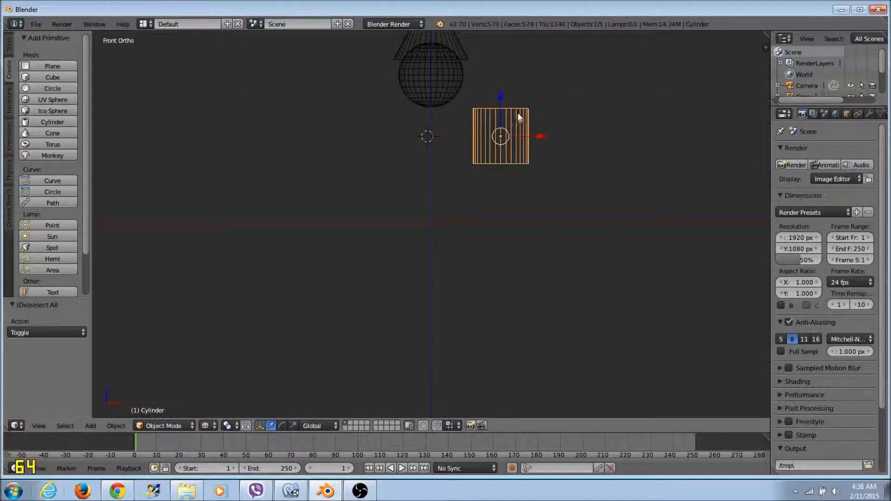
In Edit Mode, box-select only the cylinder's top vertices and raise them about 1.32 units along Z.
{"action": "left_click", "coordinate": [206, 426]}
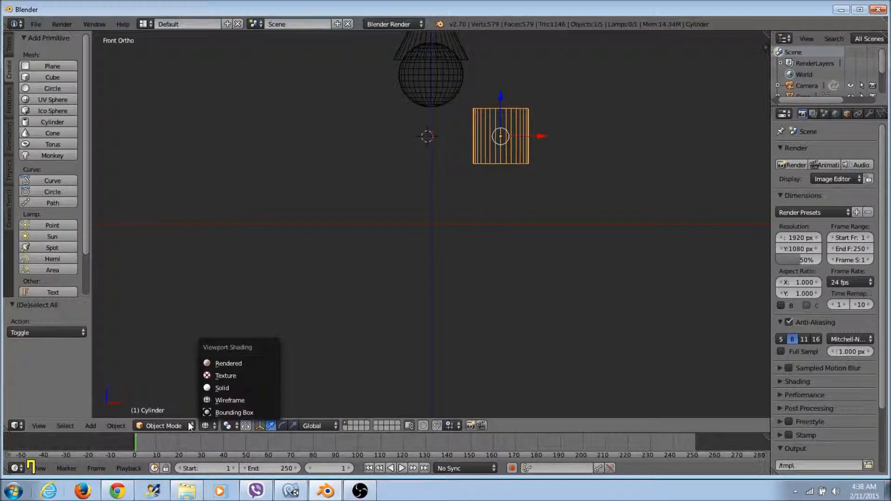
{"action": "left_click", "coordinate": [165, 426]}
{"action": "left_click", "coordinate": [156, 400]}
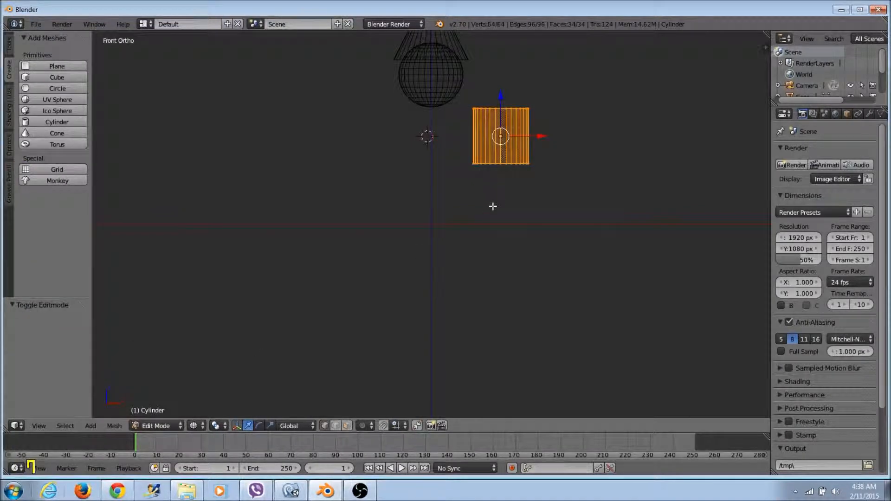
{"action": "key", "text": "a"}
{"action": "key", "text": "b"}
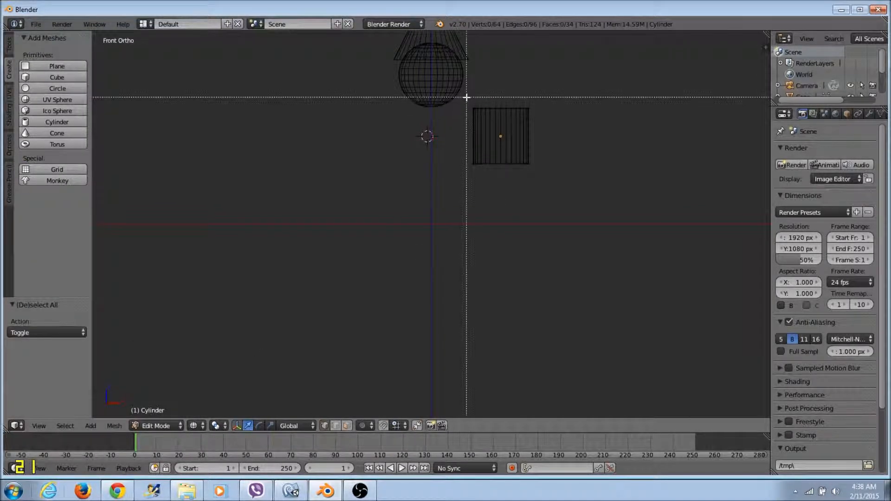
{"action": "left_click_drag", "start_coordinate": [468, 95], "coordinate": [559, 120]}
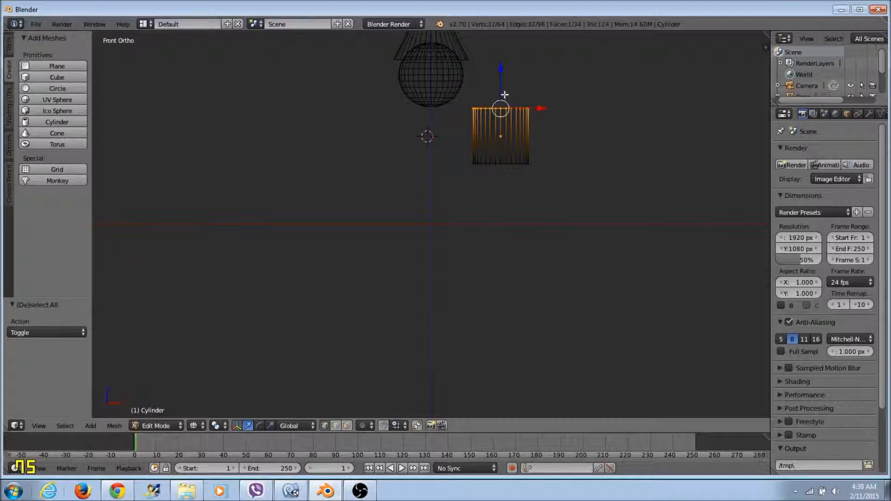
{"action": "left_click_drag", "start_coordinate": [502, 79], "coordinate": [501, 408]}
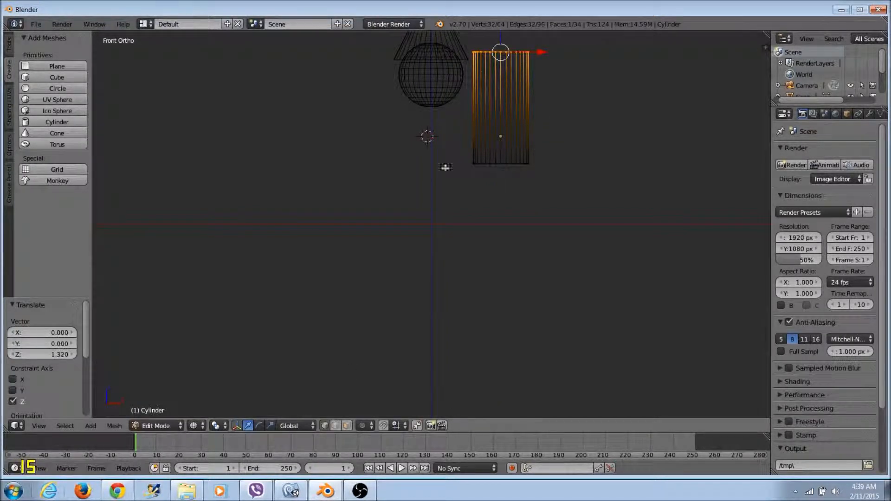
In Object Mode, centre the cylinder directly beneath the head, including a move of about -1.91 units along Y, and deselect everything.
{"action": "left_click", "coordinate": [156, 426]}
{"action": "left_click", "coordinate": [153, 416]}
{"action": "left_click_drag", "start_coordinate": [501, 122], "coordinate": [431, 187]}
{"action": "left_click_drag", "start_coordinate": [520, 204], "coordinate": [431, 171]}
{"action": "middle_click_drag", "start_coordinate": [509, 235], "coordinate": [681, 286]}
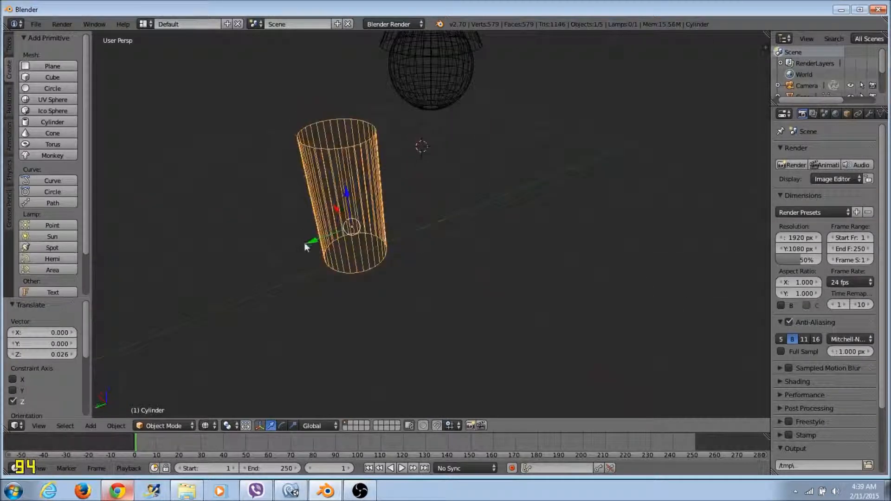
{"action": "left_click_drag", "start_coordinate": [313, 243], "coordinate": [404, 238]}
{"action": "middle_click_drag", "start_coordinate": [512, 207], "coordinate": [460, 261]}
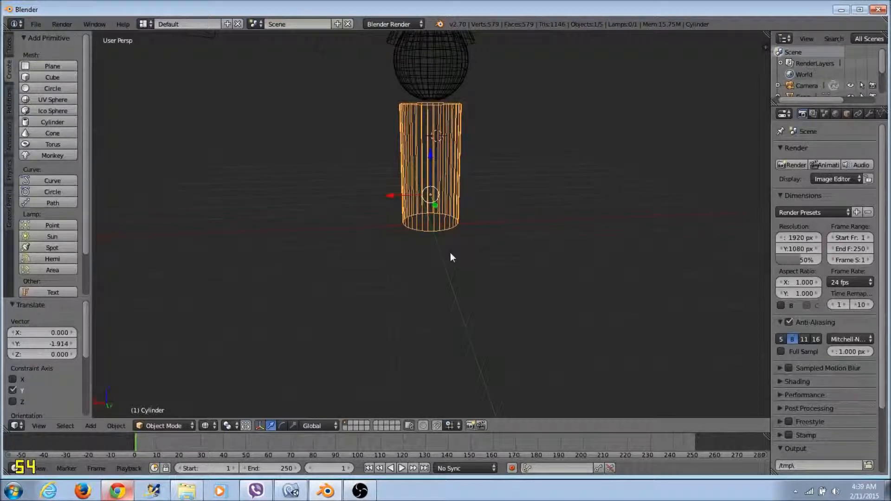
{"action": "key", "text": "KP_1"}
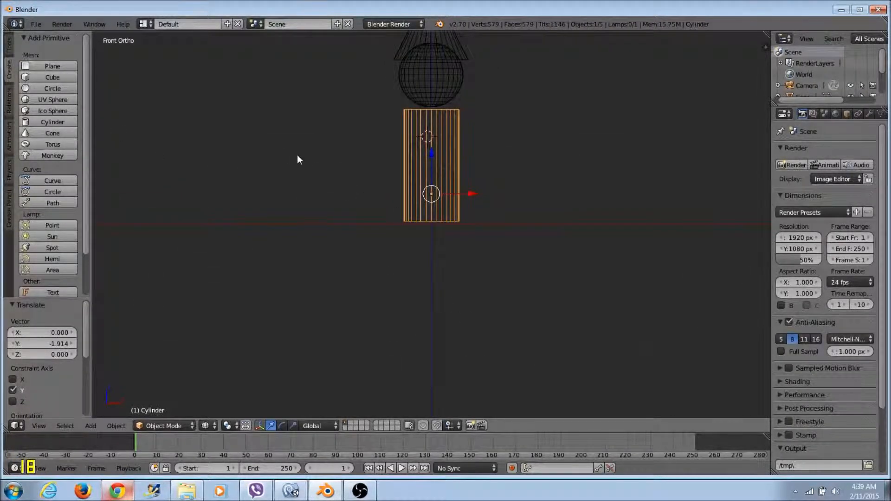
{"action": "key", "text": "a"}
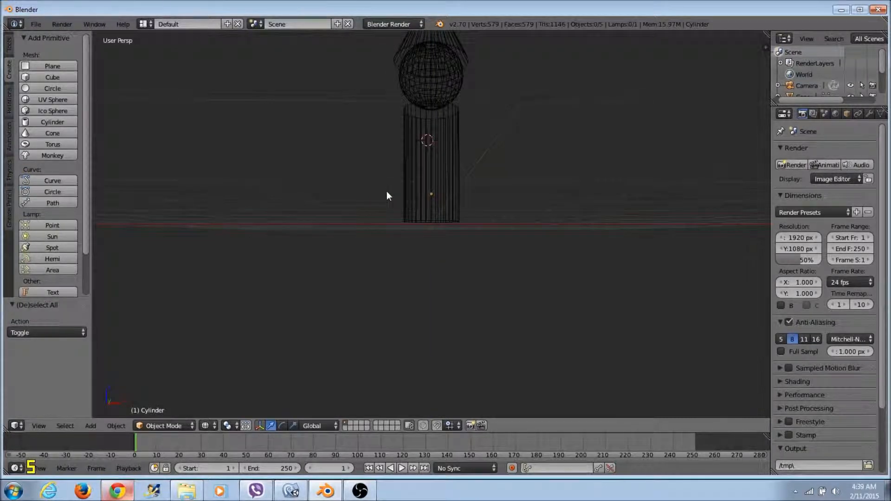
{"action": "scroll", "coordinate": [391, 193], "scroll_direction": "up", "scroll_amount": 3, "text": "ctrl"}
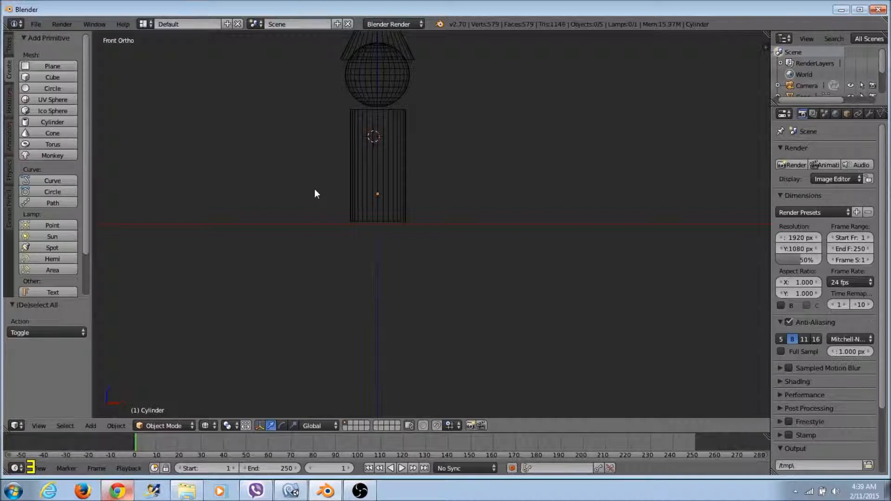
{"action": "scroll", "coordinate": [314, 193], "scroll_direction": "up", "scroll_amount": 4}
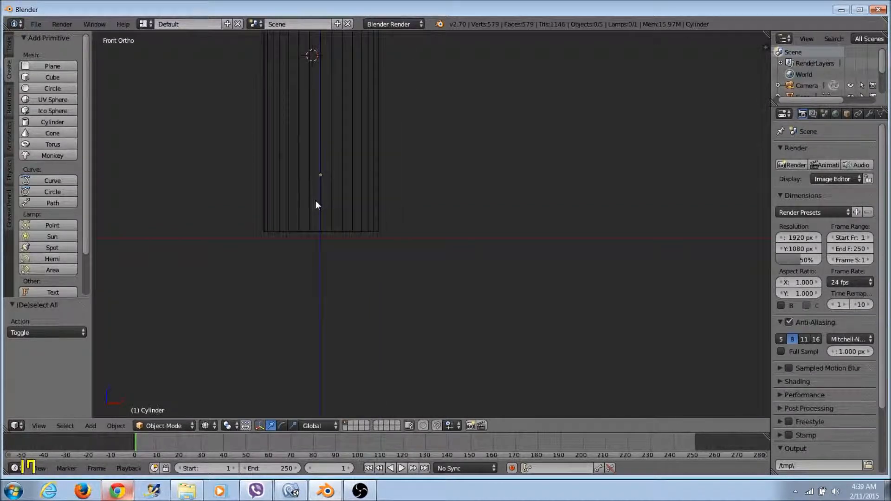
{"action": "middle_click_drag", "start_coordinate": [232, 170], "coordinate": [309, 289], "text": "shift"}
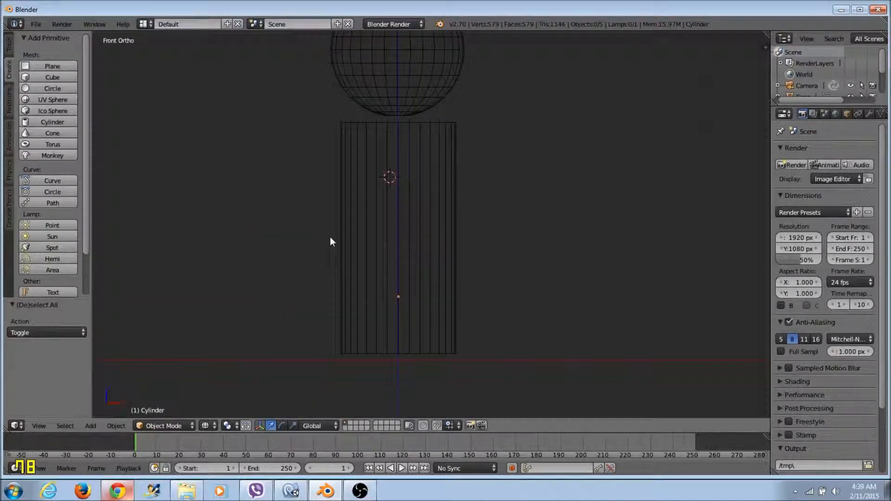
{"action": "key", "text": "b"}
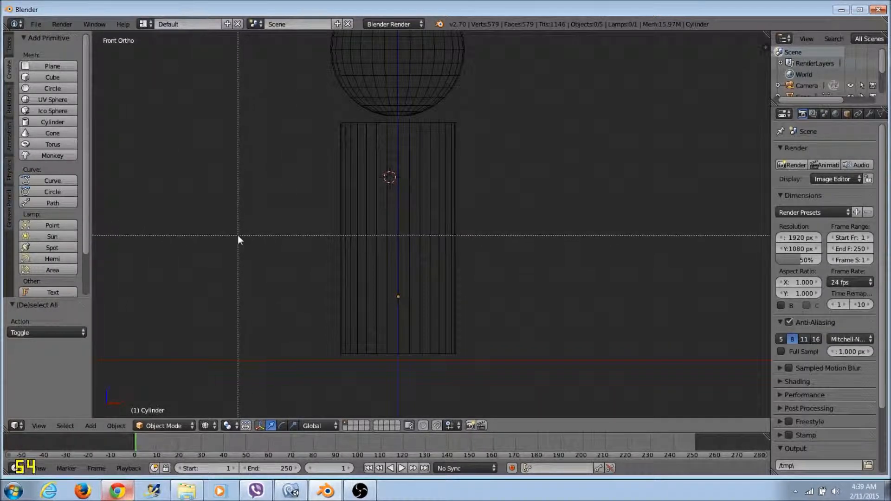
{"action": "key", "text": "Escape"}
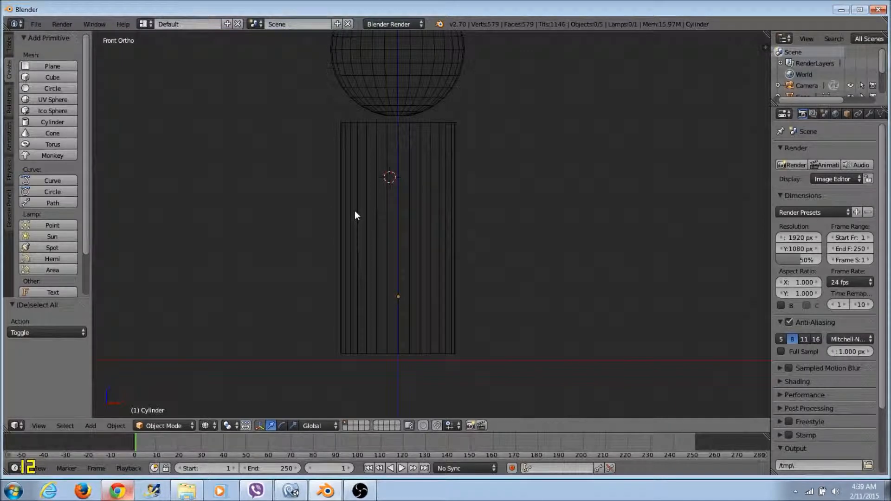
{"action": "left_click", "coordinate": [327, 248]}
{"action": "left_click", "coordinate": [473, 239]}
{"action": "left_click", "coordinate": [385, 199]}
{"action": "left_click", "coordinate": [377, 245]}
{"action": "key", "text": "a"}
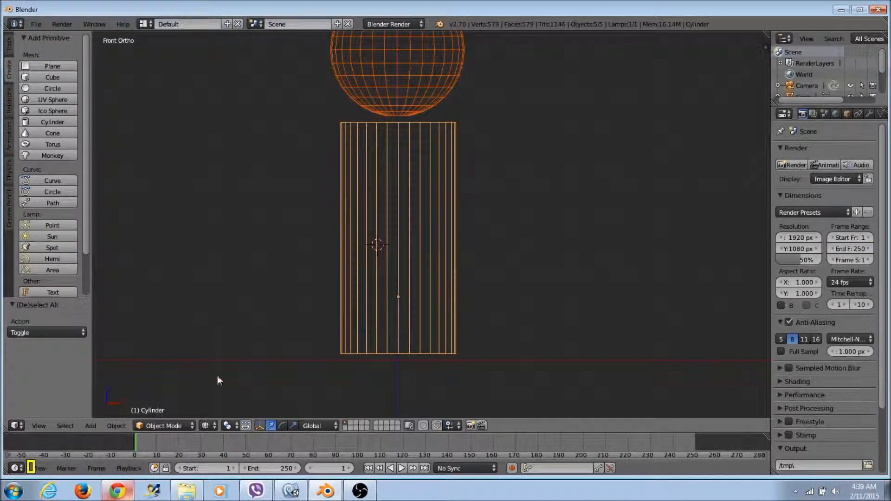
{"action": "left_click", "coordinate": [185, 425]}
{"action": "key", "text": "a"}
In Edit Mode, add a single horizontal loop cut around the body cylinder near its mid-height.
{"action": "left_click", "coordinate": [178, 425]}
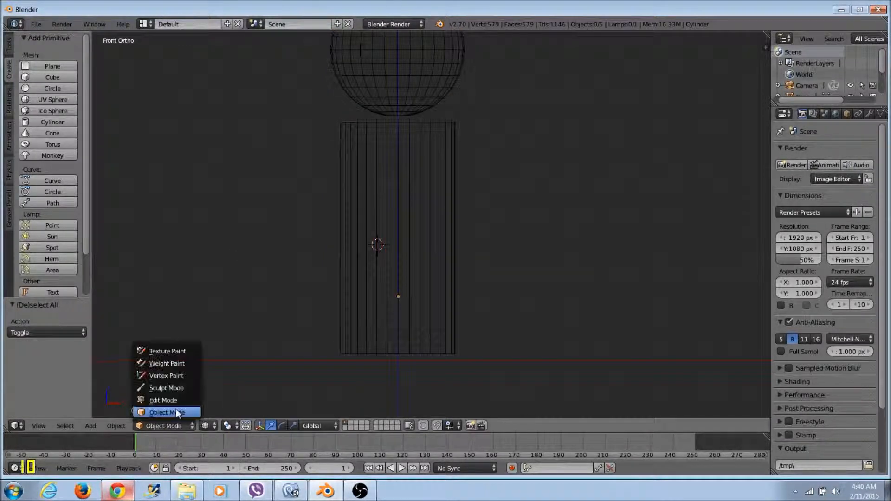
{"action": "left_click", "coordinate": [164, 401]}
{"action": "key", "text": "a"}
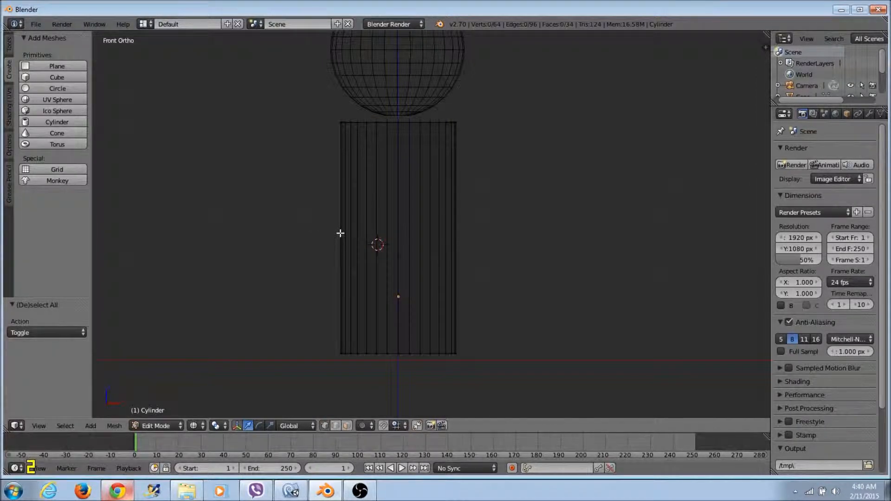
{"action": "key", "text": "ctrl+r"}
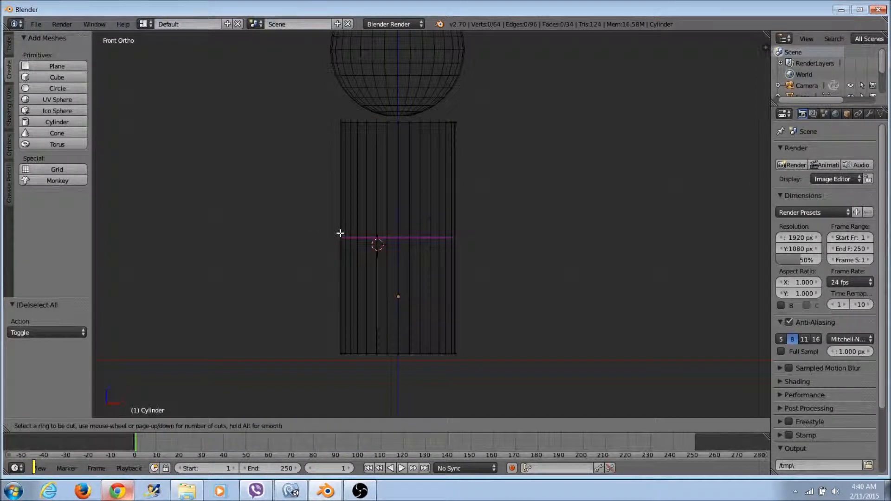
{"action": "left_click", "coordinate": [382, 239]}
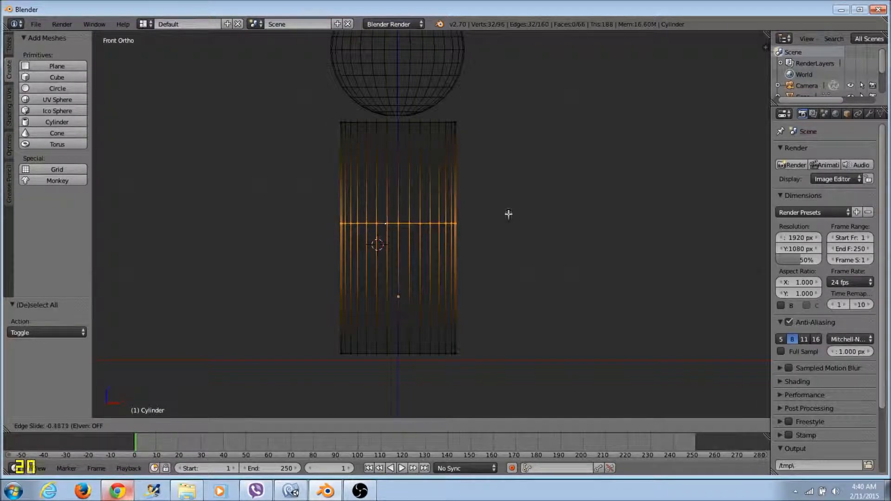
{"action": "left_click", "coordinate": [432, 232]}
Place the 3D cursor beside the body and add a cylinder there in Edit Mode, scaled to about 0.23.
{"action": "left_click", "coordinate": [232, 238]}
{"action": "key", "text": "a"}
{"action": "middle_click_drag", "start_coordinate": [235, 233], "coordinate": [252, 245]}
{"action": "key", "text": "KP_1"}
{"action": "scroll", "coordinate": [274, 236], "scroll_direction": "down", "scroll_amount": 3}
{"action": "scroll", "coordinate": [273, 236], "scroll_direction": "down", "scroll_amount": 3}
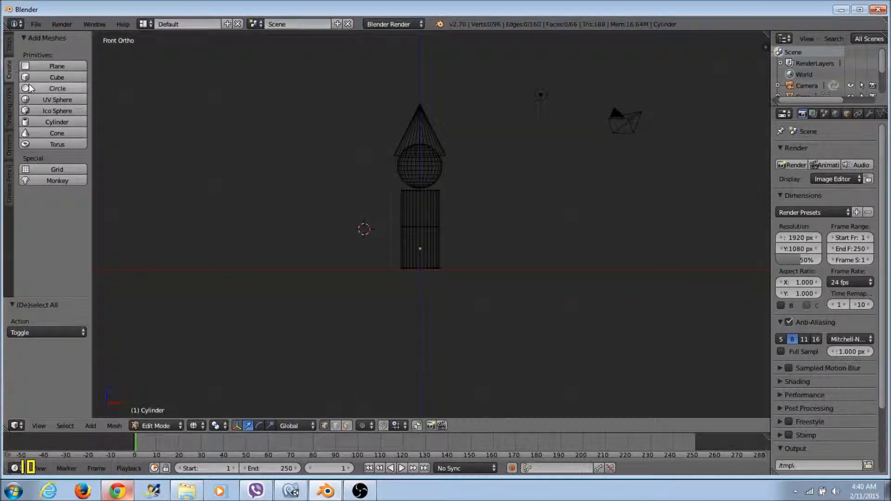
{"action": "left_click", "coordinate": [38, 122]}
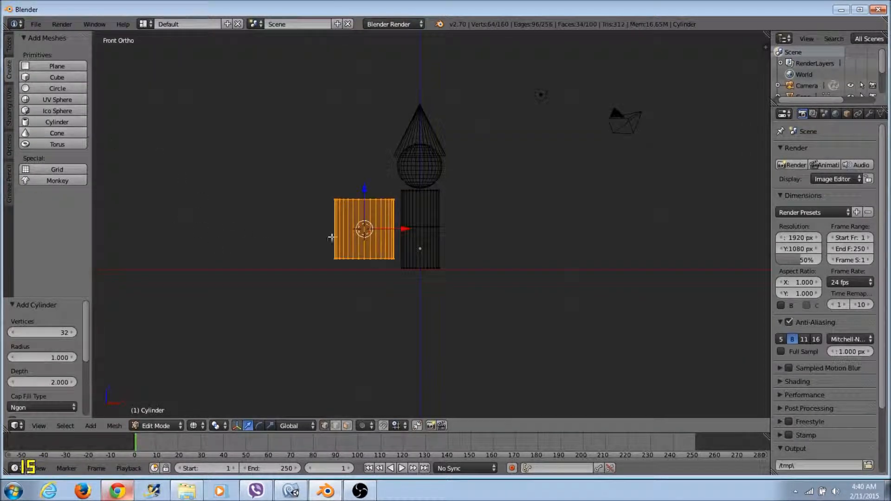
{"action": "key", "text": "s"}
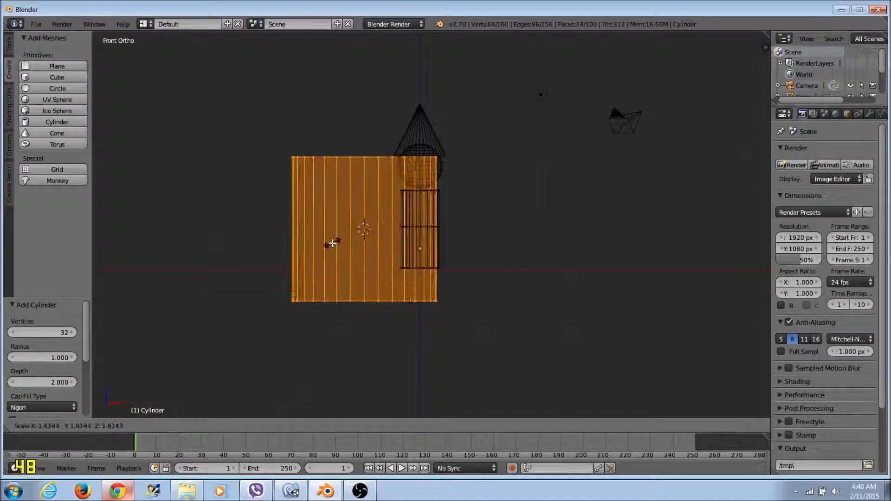
{"action": "left_click", "coordinate": [364, 230]}
{"action": "scroll", "coordinate": [347, 262], "scroll_direction": "up", "scroll_amount": 6}
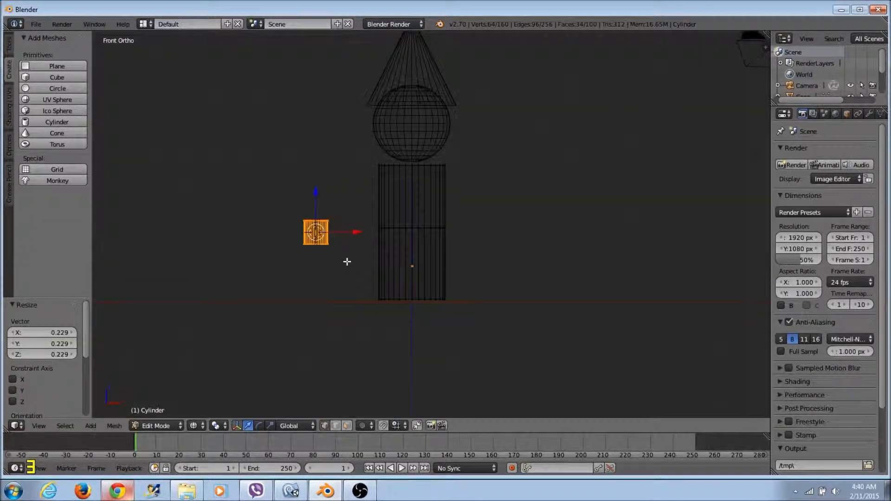
{"action": "key", "text": "a"}
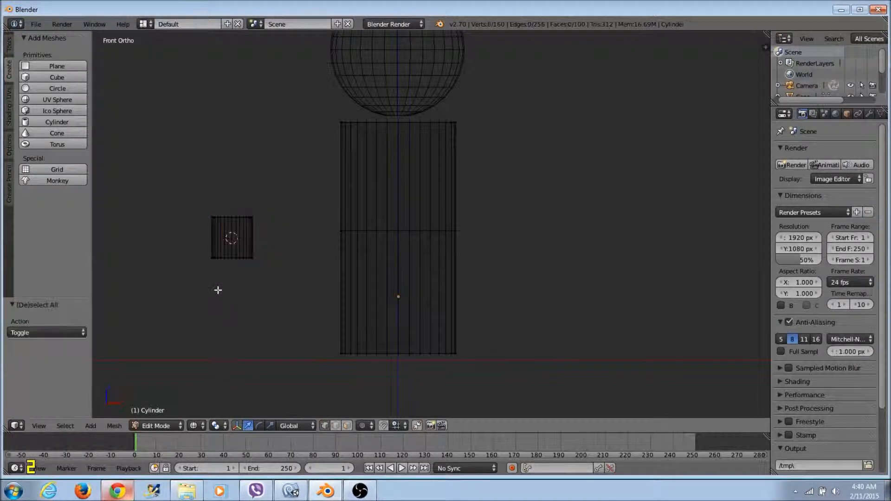
Undo the addition and scaling of the small cylinder made inside the body's mesh.
{"action": "scroll", "coordinate": [172, 334], "scroll_direction": "down", "scroll_amount": 3}
{"action": "scroll", "coordinate": [181, 344], "scroll_direction": "up", "scroll_amount": 3}
{"action": "key", "text": "l"}
{"action": "key", "text": "s"}
{"action": "key", "text": "ctrl+z"}
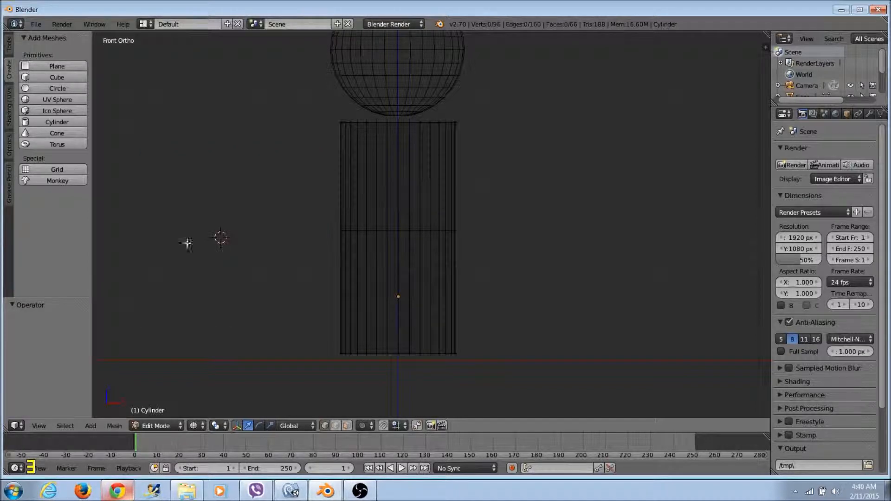
In Object Mode, add a separate cylinder at the 3D cursor beside the body and scale it to about 0.134.
{"action": "left_click", "coordinate": [156, 426]}
{"action": "left_click", "coordinate": [160, 412]}
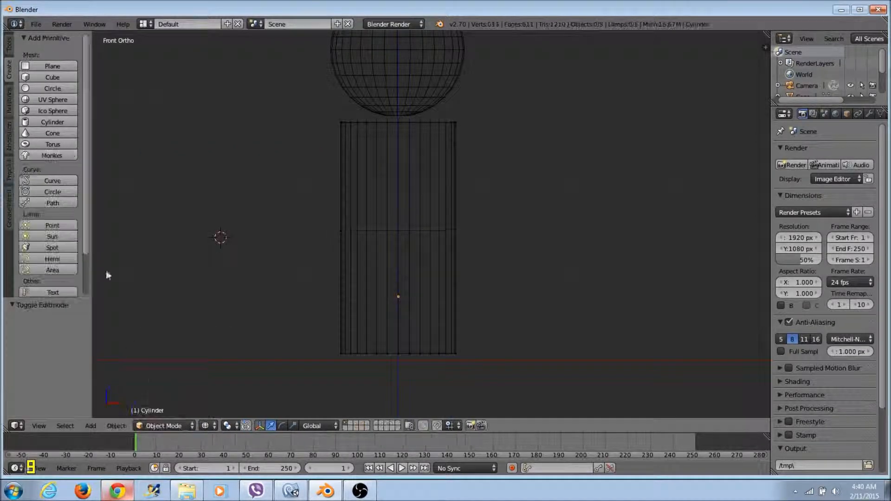
{"action": "left_click", "coordinate": [38, 121]}
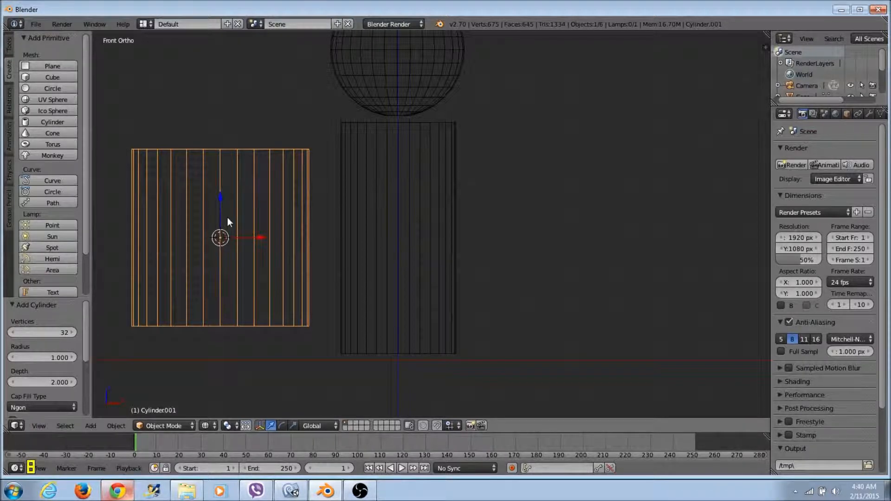
{"action": "key", "text": "s"}
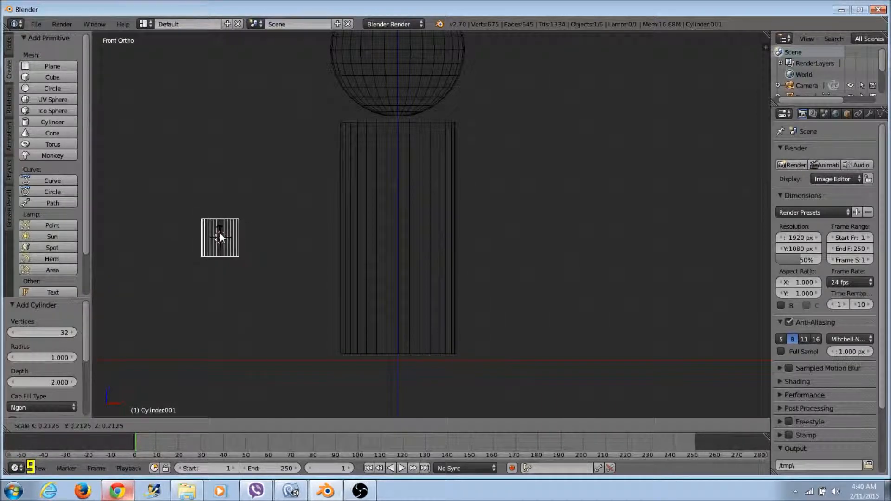
{"action": "left_click", "coordinate": [220, 236]}
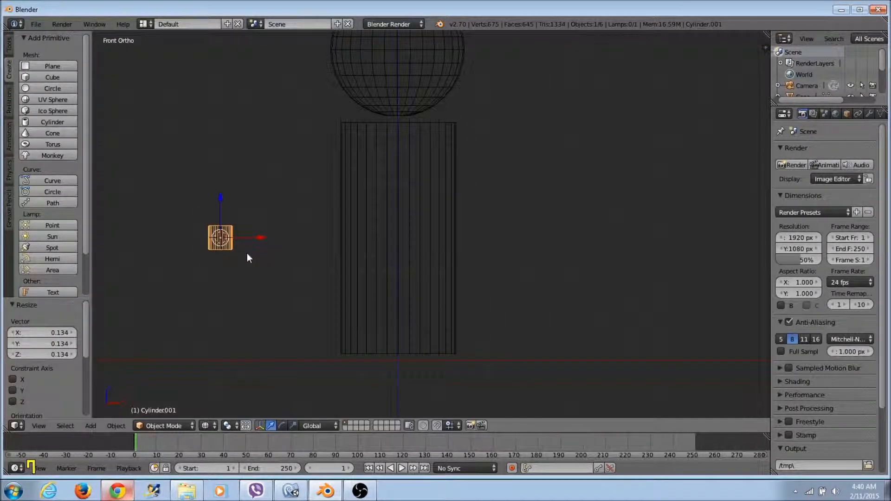
Deselect everything, box-select the small cylinder, and switch it to Edit Mode.
{"action": "scroll", "coordinate": [247, 258], "scroll_direction": "up", "scroll_amount": 3}
{"action": "middle_click_drag", "start_coordinate": [225, 273], "coordinate": [387, 273], "text": "shift"}
{"action": "key", "text": "a"}
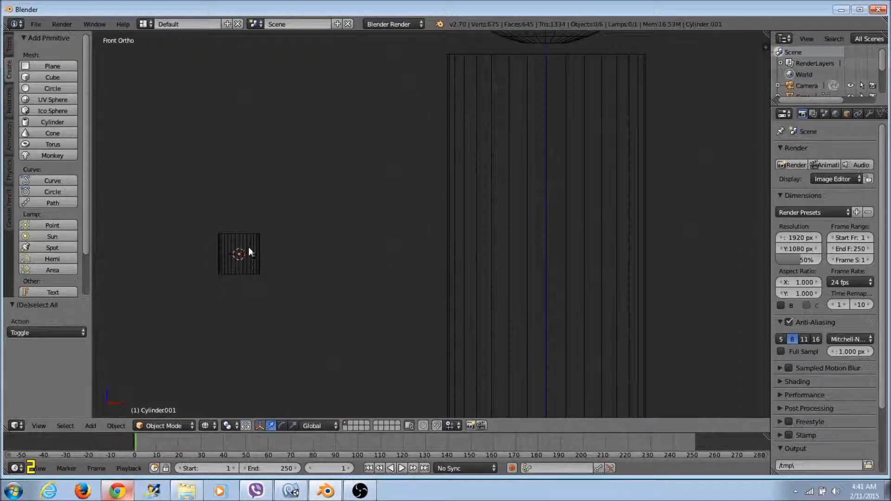
{"action": "key", "text": "b"}
{"action": "left_click_drag", "start_coordinate": [207, 226], "coordinate": [295, 247]}
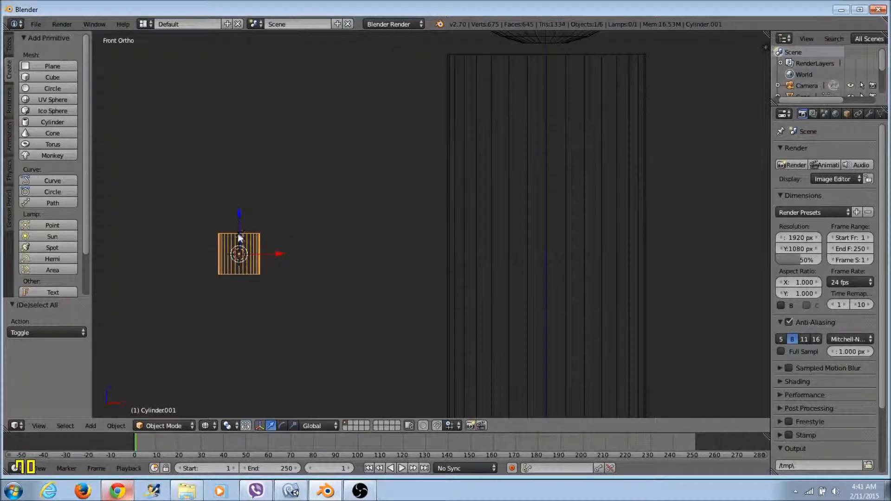
{"action": "left_click", "coordinate": [163, 426]}
{"action": "left_click", "coordinate": [167, 398]}
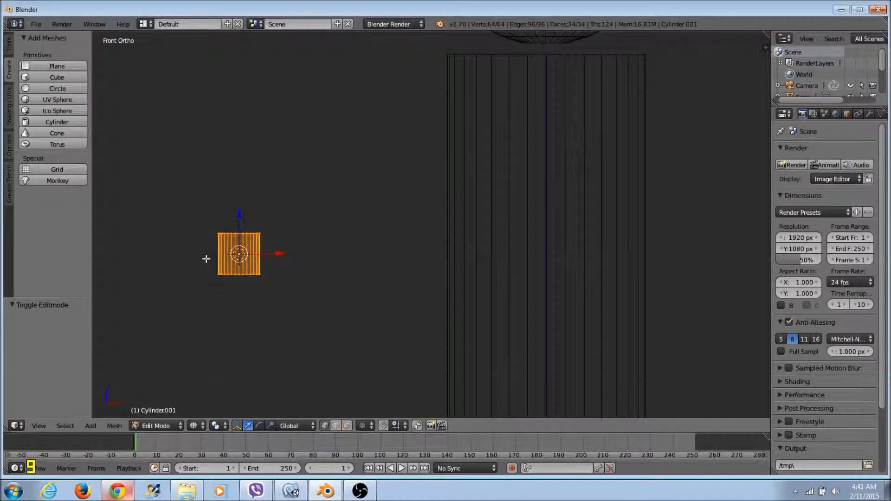
Box-select only the small cylinder's top vertices and raise them along Z in two moves, the last about 0.39 units.
{"action": "key", "text": "a"}
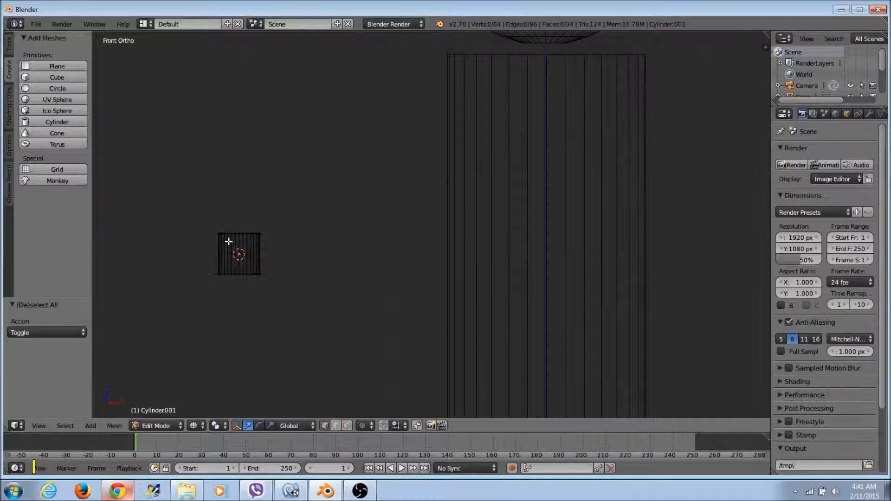
{"action": "key", "text": "b"}
{"action": "left_click_drag", "start_coordinate": [213, 227], "coordinate": [281, 250]}
{"action": "left_click_drag", "start_coordinate": [242, 216], "coordinate": [245, 34]}
{"action": "scroll", "coordinate": [301, 301], "scroll_direction": "down", "scroll_amount": 4}
{"action": "left_click_drag", "start_coordinate": [339, 132], "coordinate": [338, 97]}
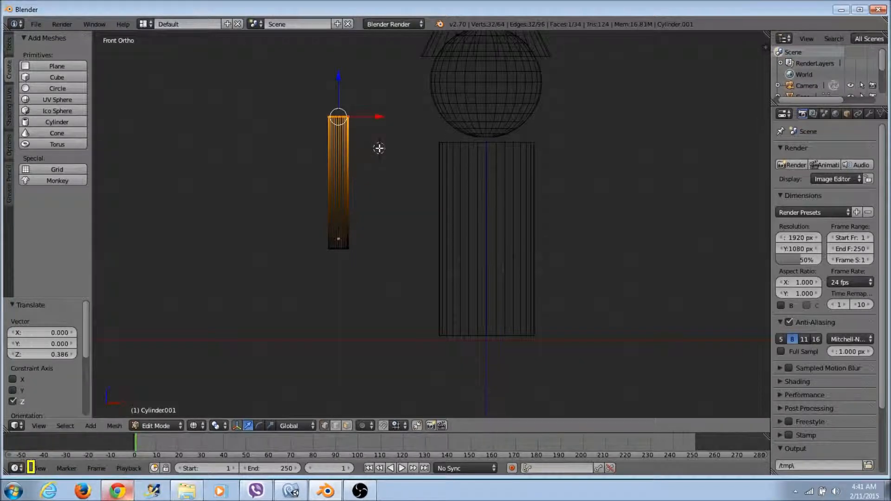
Deselect the vertices and add a single horizontal loop cut around the thin cylinder, just above its mid-height.
{"action": "left_click", "coordinate": [379, 148]}
{"action": "key", "text": "a"}
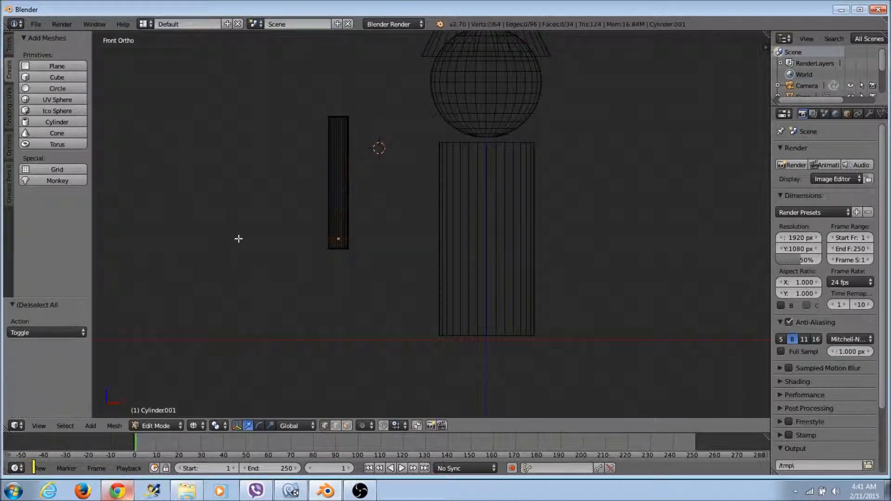
{"action": "left_click", "coordinate": [329, 181]}
{"action": "scroll", "coordinate": [329, 181], "scroll_direction": "up", "scroll_amount": 2, "text": "ctrl"}
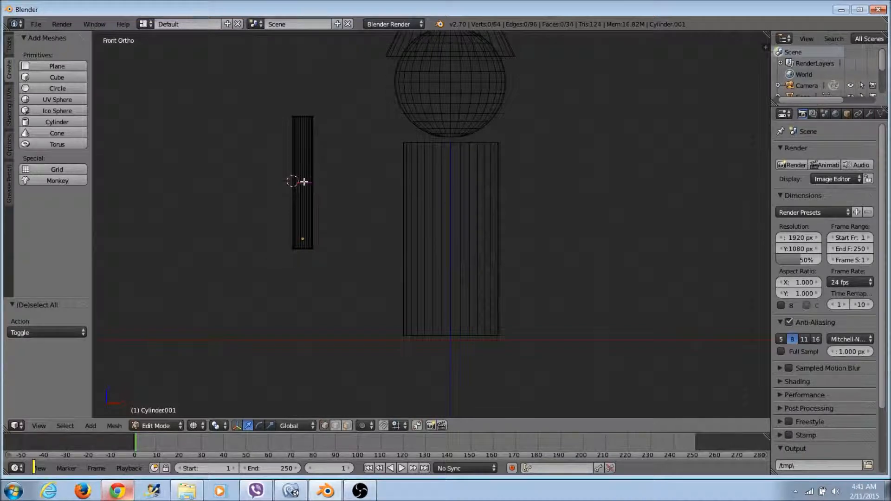
{"action": "key", "text": "ctrl+r"}
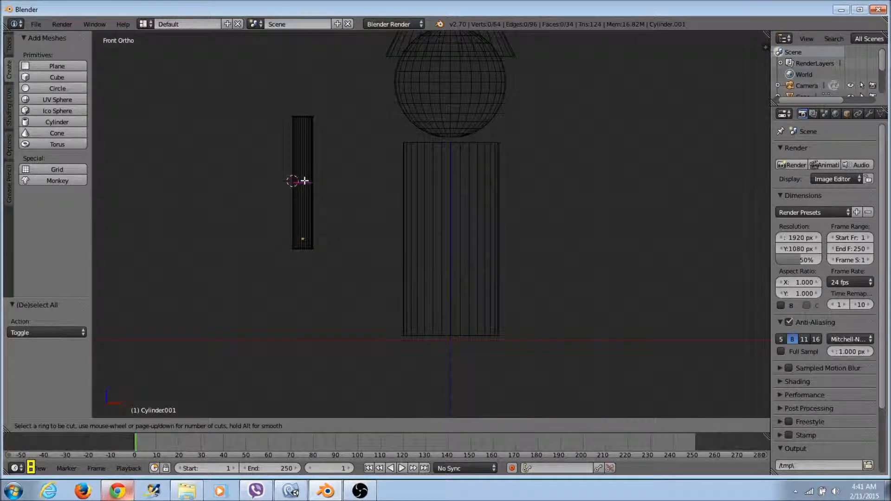
{"action": "left_click", "coordinate": [305, 181]}
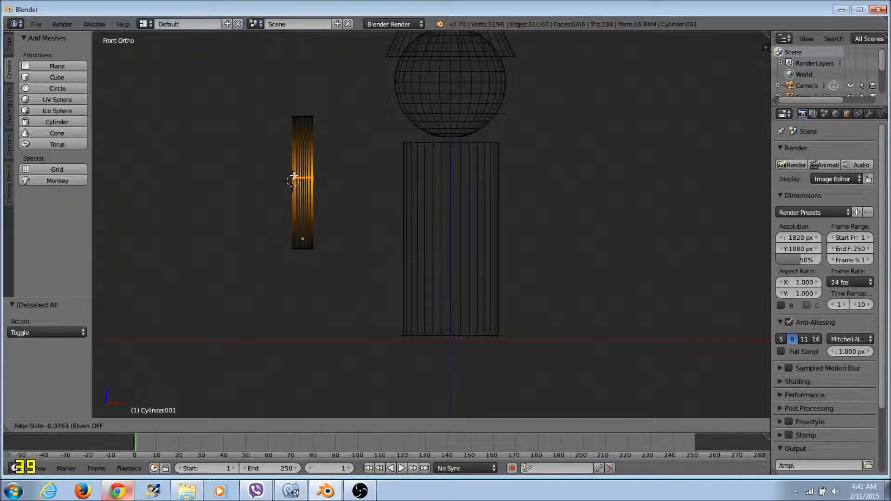
{"action": "left_click", "coordinate": [293, 178]}
Return the thin cylinder to Object Mode and deselect everything.
{"action": "left_click", "coordinate": [223, 353]}
{"action": "left_click", "coordinate": [176, 427]}
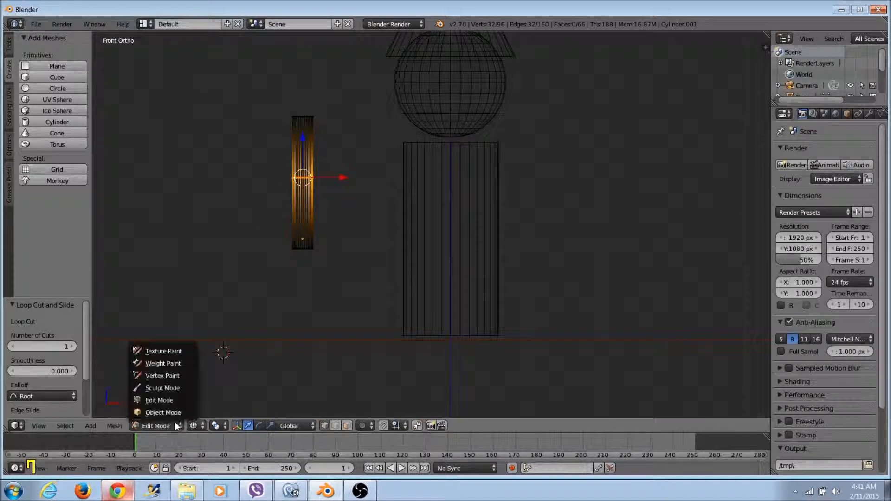
{"action": "left_click", "coordinate": [164, 413]}
{"action": "key", "text": "a"}
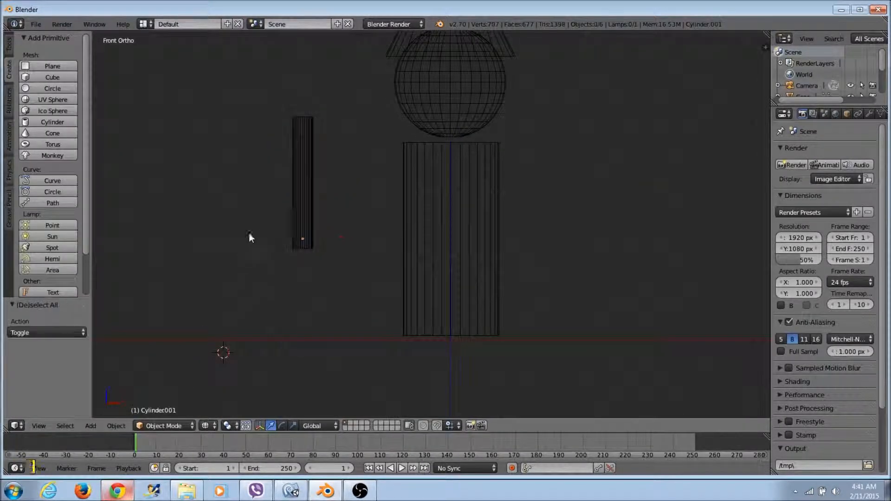
Duplicate the thin cylinder by copy and paste, and move the copy about -0.82 units along X.
{"action": "right_click", "coordinate": [299, 186]}
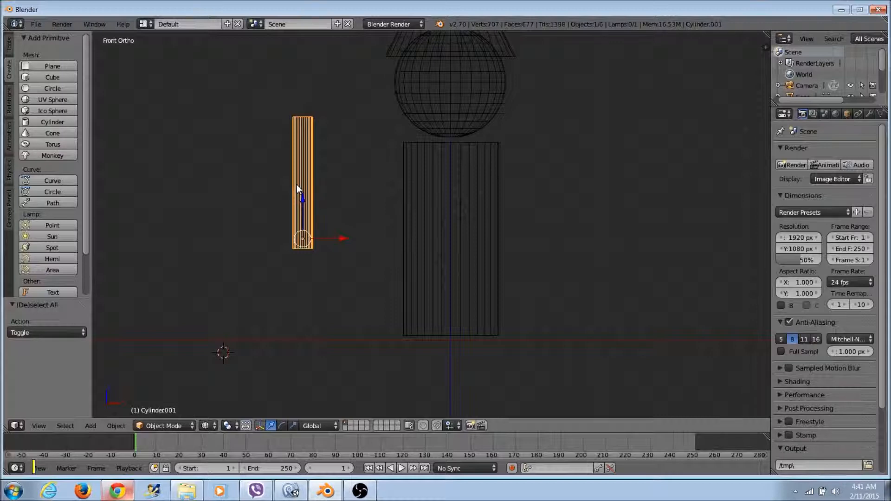
{"action": "key", "text": "ctrl+c"}
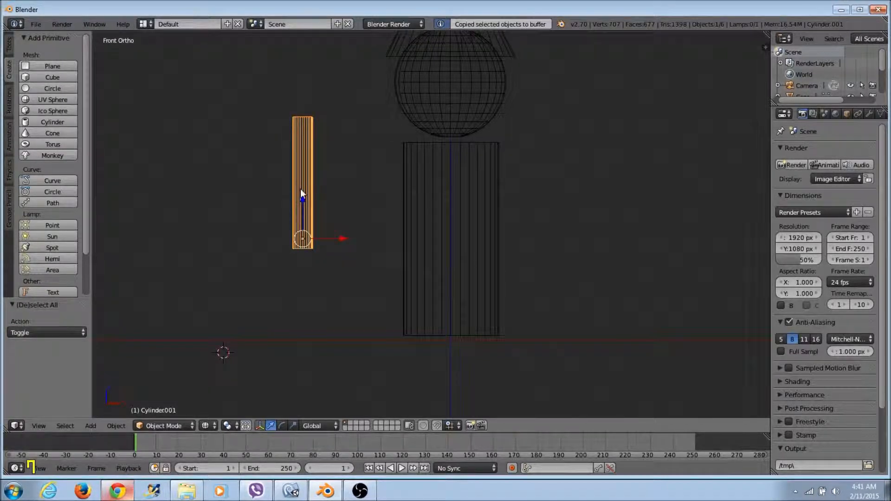
{"action": "key", "text": "ctrl+v"}
{"action": "key", "text": "g"}
{"action": "key", "text": "x"}
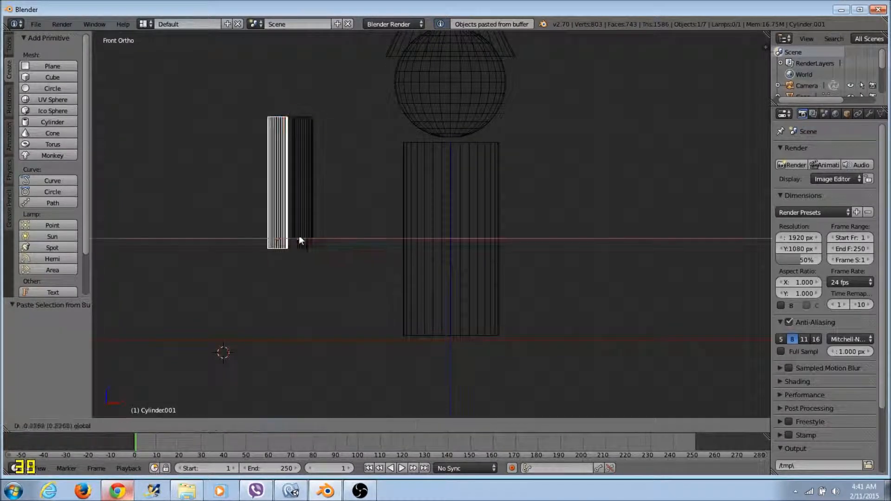
{"action": "left_click", "coordinate": [283, 239]}
Move the original thin cylinder to the body's positive X side, then rotate and position it as an arm slanting down from the shoulder.
{"action": "right_click", "coordinate": [304, 211]}
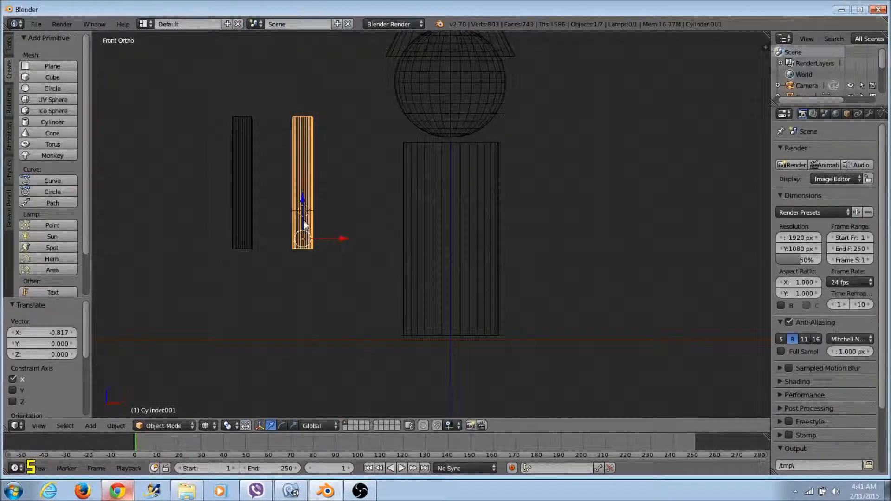
{"action": "left_click_drag", "start_coordinate": [317, 237], "coordinate": [583, 239]}
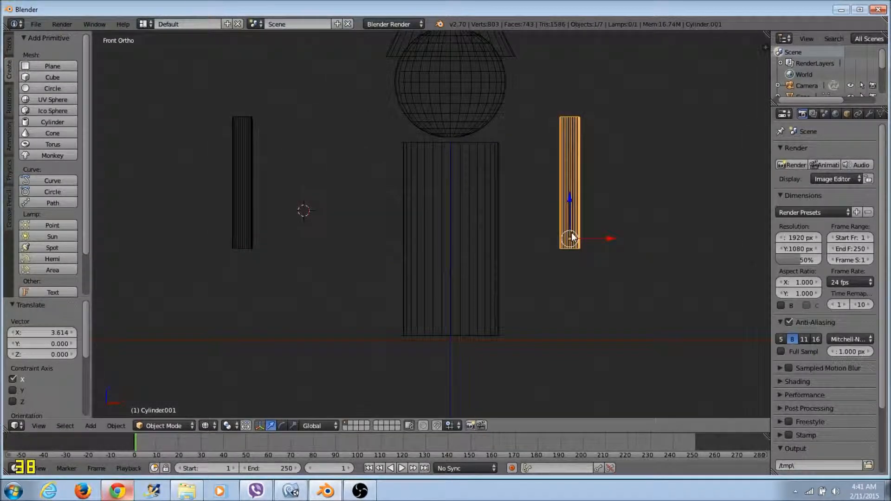
{"action": "key", "text": "r"}
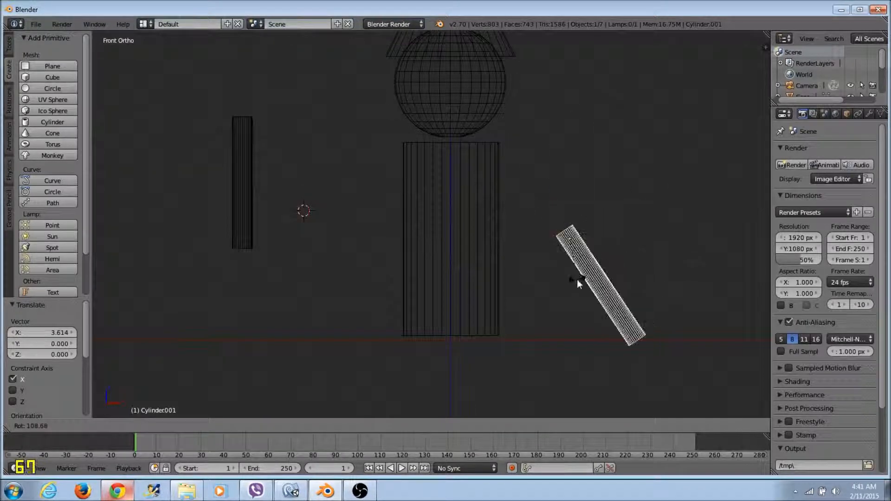
{"action": "left_click", "coordinate": [576, 278]}
{"action": "left_click_drag", "start_coordinate": [568, 224], "coordinate": [539, 149]}
Rotate the copied thin cylinder to slant down and outward, and position it as the arm at the body's negative X shoulder.
{"action": "right_click", "coordinate": [248, 121]}
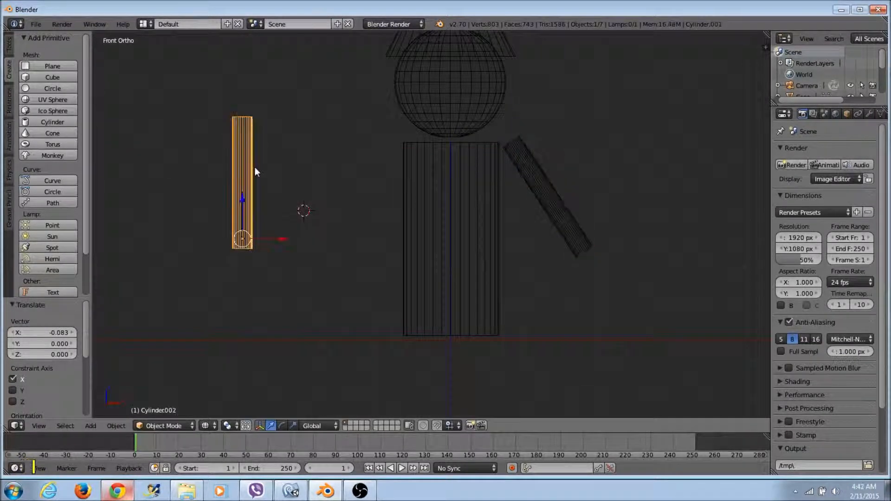
{"action": "key", "text": "r"}
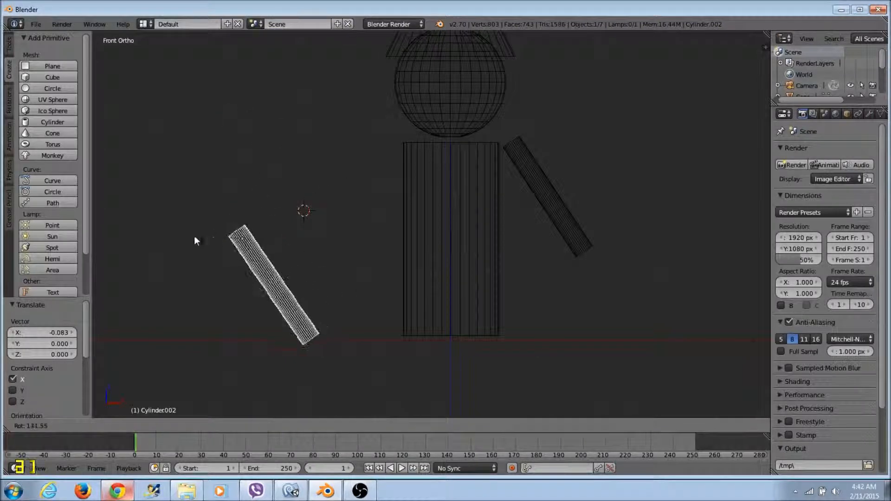
{"action": "left_click", "coordinate": [241, 191]}
{"action": "left_click_drag", "start_coordinate": [254, 240], "coordinate": [383, 126]}
{"action": "scroll", "coordinate": [383, 148], "scroll_direction": "up", "scroll_amount": 15}
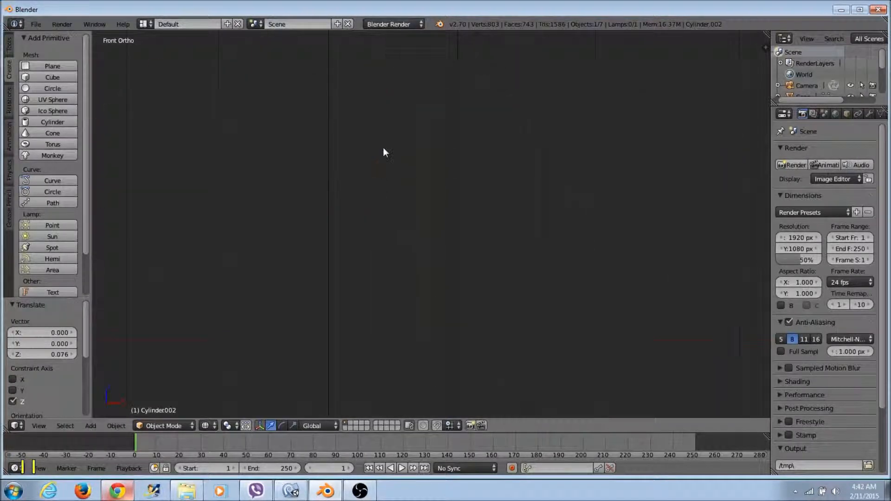
{"action": "scroll", "coordinate": [380, 158], "scroll_direction": "down", "scroll_amount": 15}
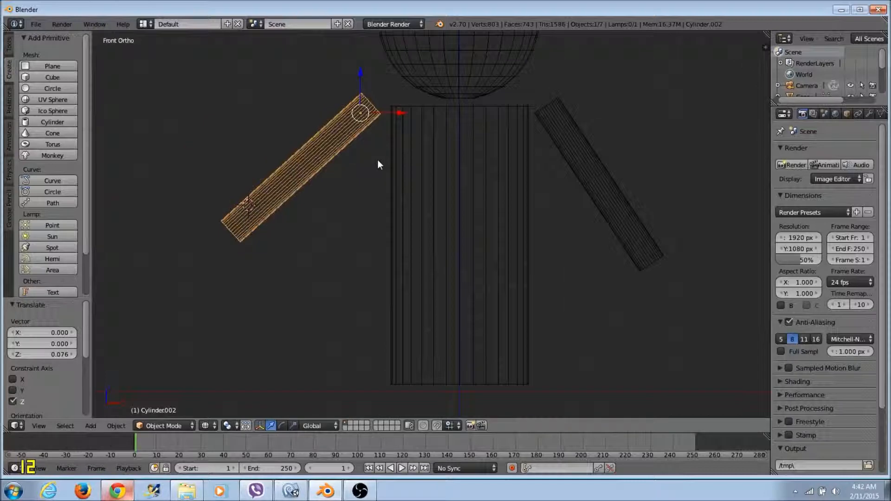
{"action": "key", "text": "r"}
{"action": "left_click", "coordinate": [386, 155]}
{"action": "scroll", "coordinate": [400, 271], "scroll_direction": "down", "scroll_amount": 2}
{"action": "scroll", "coordinate": [399, 271], "scroll_direction": "up", "scroll_amount": 2}
{"action": "scroll", "coordinate": [400, 266], "scroll_direction": "down", "scroll_amount": 3}
{"action": "left_click", "coordinate": [319, 250]}
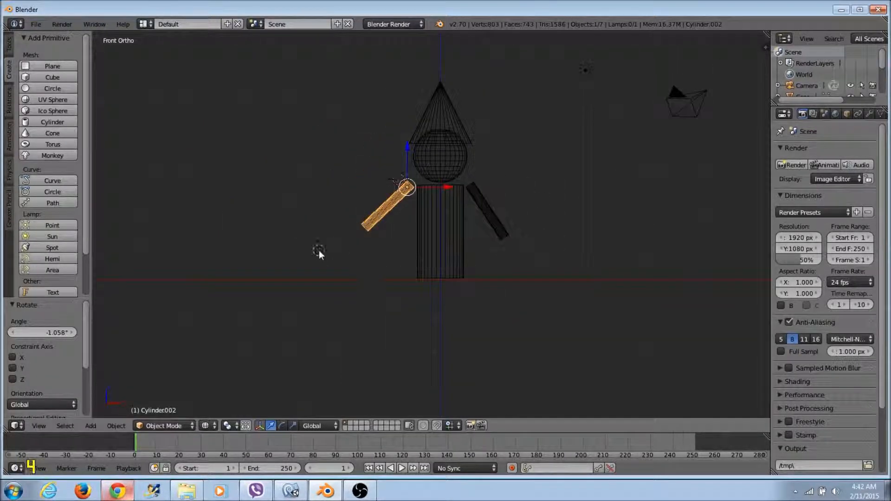
Check the negative X arm's loop cut in Edit Mode and return to Object Mode.
{"action": "left_click", "coordinate": [164, 426]}
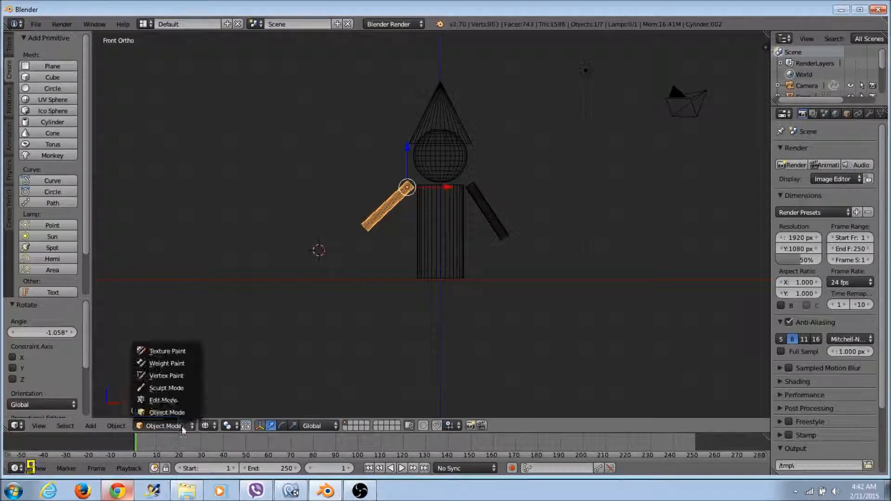
{"action": "left_click", "coordinate": [174, 396]}
{"action": "scroll", "coordinate": [564, 184], "scroll_direction": "up", "scroll_amount": 3}
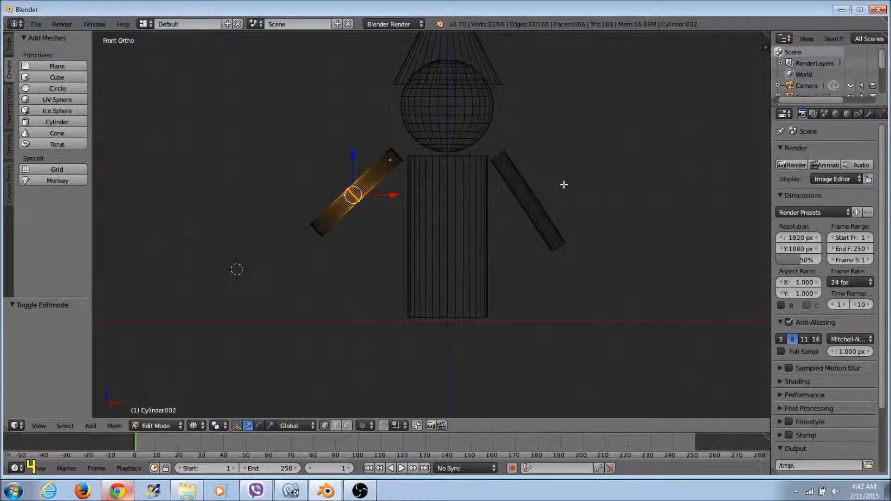
{"action": "left_click", "coordinate": [525, 192]}
{"action": "left_click", "coordinate": [511, 194]}
{"action": "left_click", "coordinate": [497, 249]}
{"action": "left_click", "coordinate": [156, 426]}
{"action": "left_click", "coordinate": [157, 412]}
Check the body cylinder's loop cut in Edit Mode, return to Object Mode and deselect everything.
{"action": "right_click", "coordinate": [462, 241]}
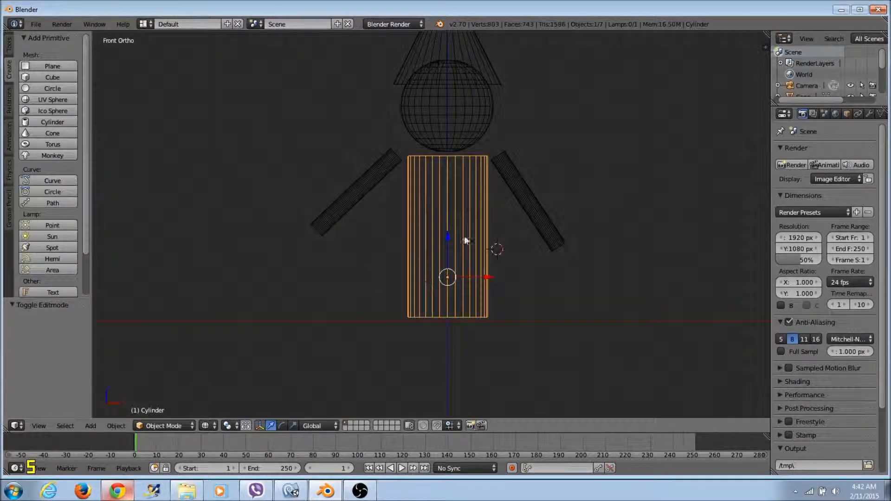
{"action": "left_click", "coordinate": [174, 425]}
{"action": "left_click", "coordinate": [157, 400]}
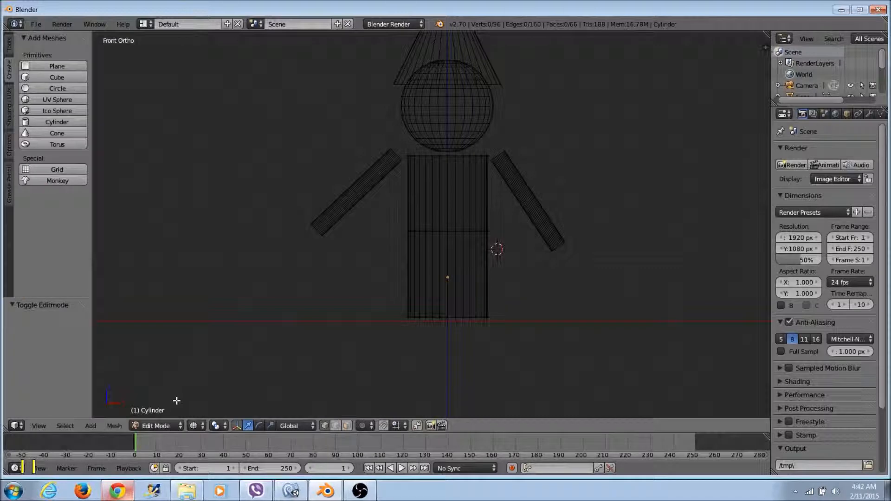
{"action": "left_click", "coordinate": [166, 424]}
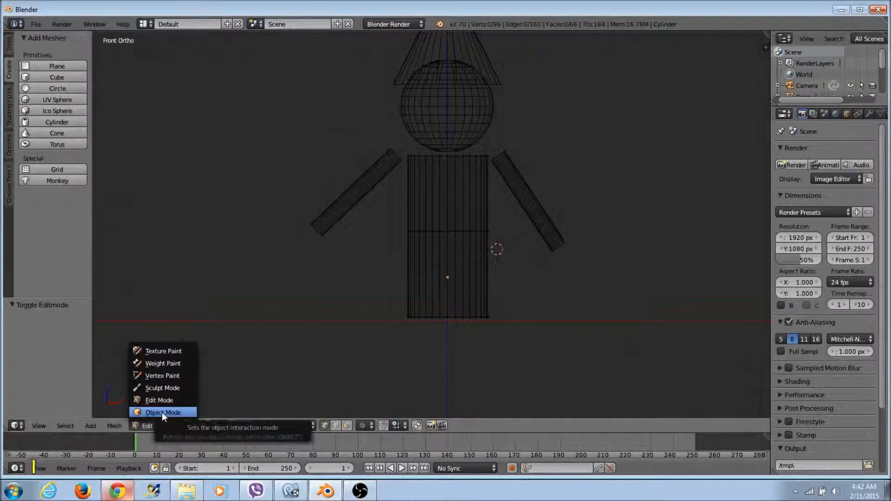
{"action": "left_click", "coordinate": [162, 413]}
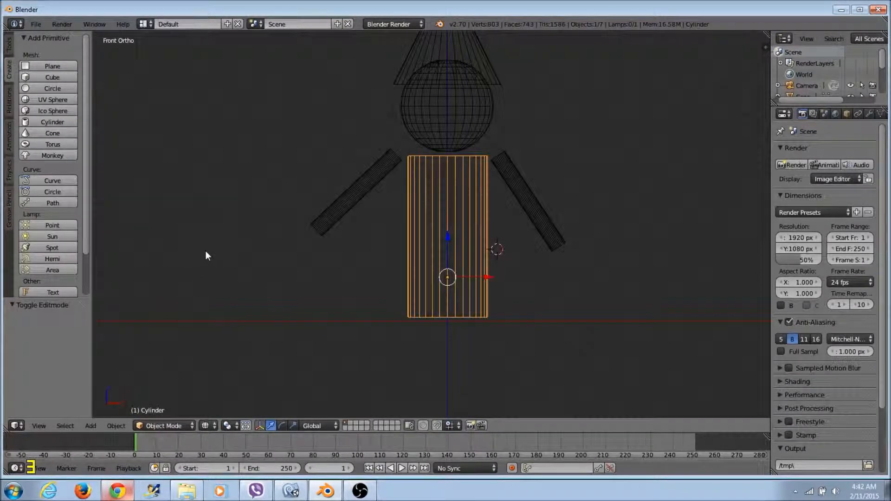
{"action": "key", "text": "a"}
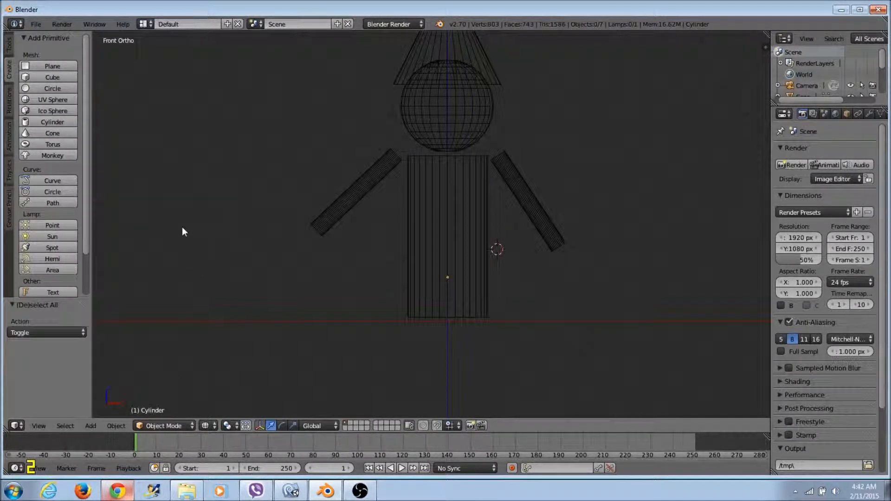
Add a new cylinder, move it about -4.57 units along X, and scale it uniformly to about 0.197.
{"action": "left_click", "coordinate": [47, 122]}
{"action": "left_click_drag", "start_coordinate": [507, 252], "coordinate": [233, 239]}
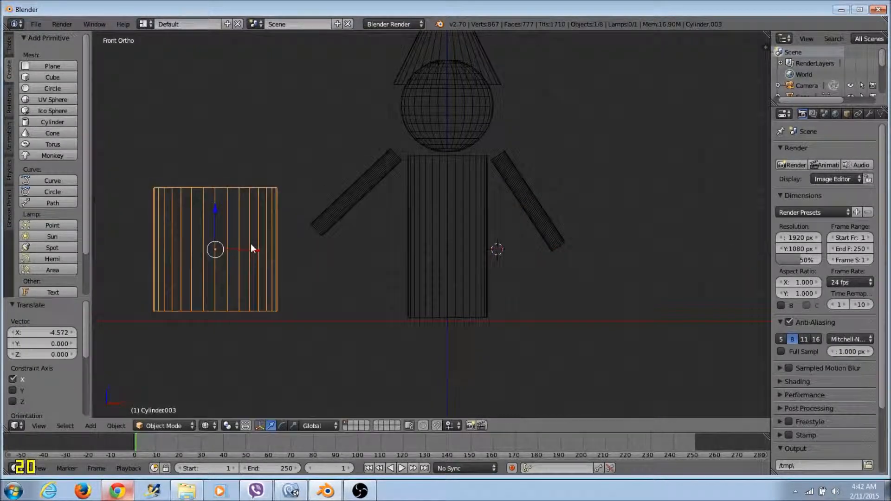
{"action": "key", "text": "s"}
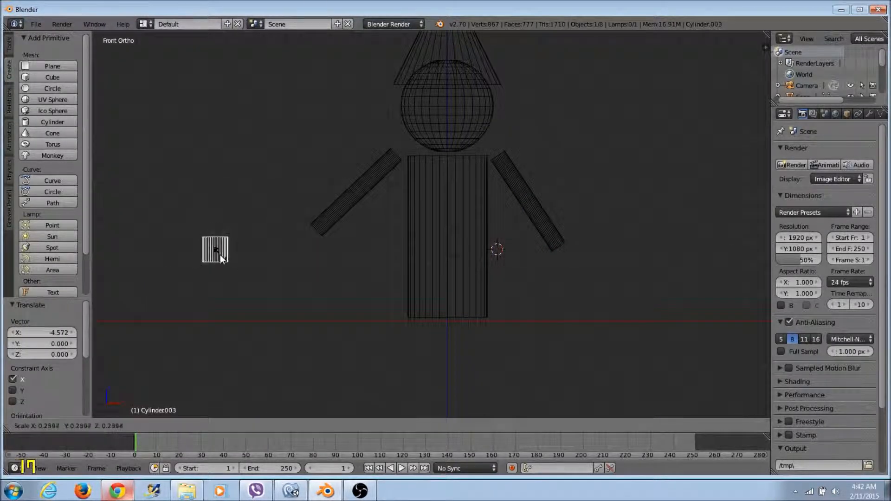
{"action": "left_click", "coordinate": [219, 253]}
{"action": "key", "text": "s"}
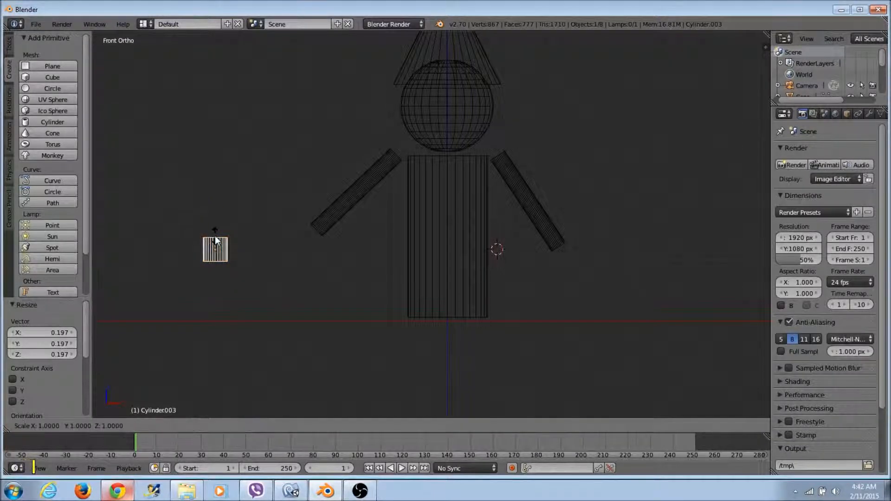
{"action": "right_click", "coordinate": [213, 237]}
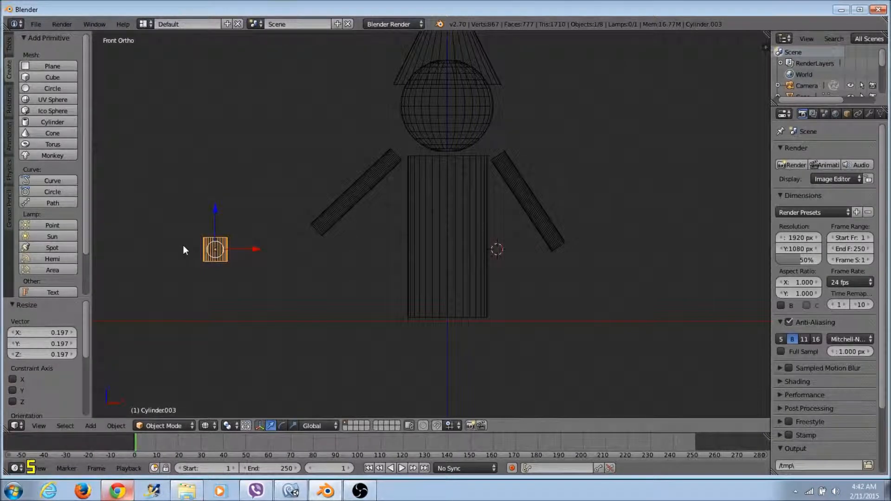
In Edit Mode, box-select only the small new cylinder's bottom vertices and lower them about 2.31 units along Z.
{"action": "left_click", "coordinate": [181, 427]}
{"action": "left_click", "coordinate": [176, 405]}
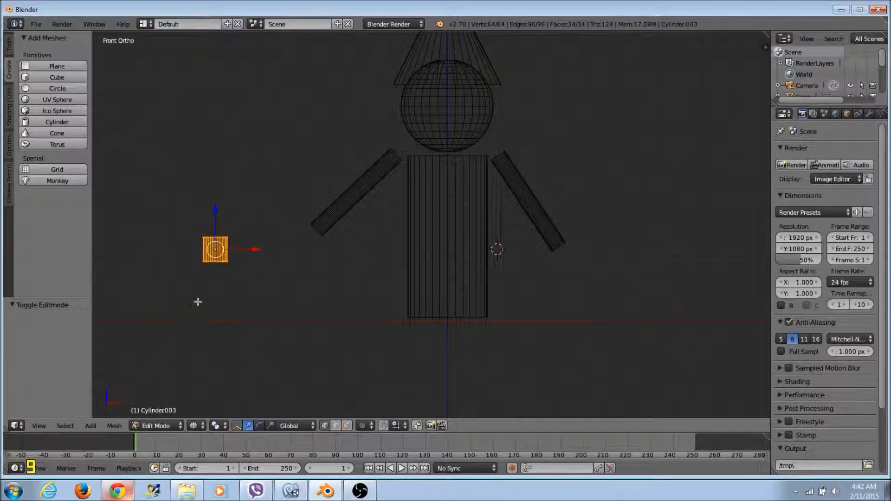
{"action": "scroll", "coordinate": [195, 306], "scroll_direction": "up", "scroll_amount": 4}
{"action": "middle_click_drag", "start_coordinate": [201, 312], "coordinate": [421, 328], "text": "shift"}
{"action": "middle_click_drag", "start_coordinate": [259, 312], "coordinate": [351, 314], "text": "shift"}
{"action": "scroll", "coordinate": [344, 326], "scroll_direction": "down", "scroll_amount": 5, "text": "shift"}
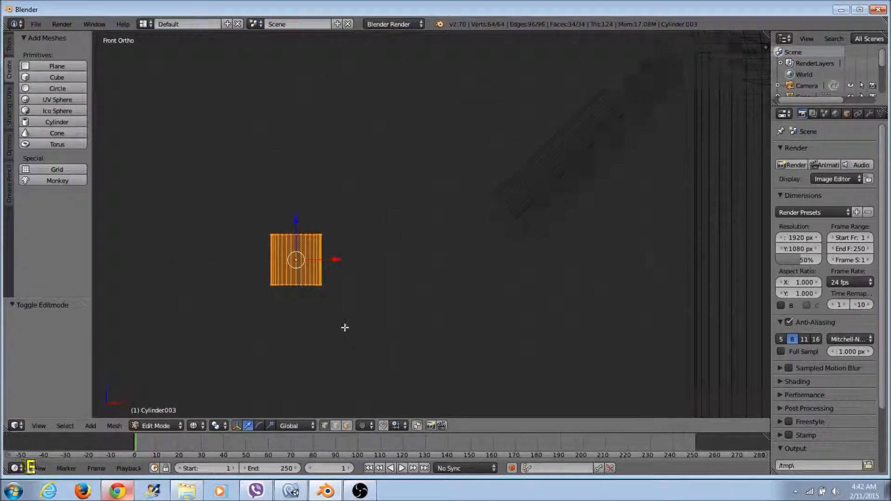
{"action": "scroll", "coordinate": [344, 324], "scroll_direction": "down", "scroll_amount": 3}
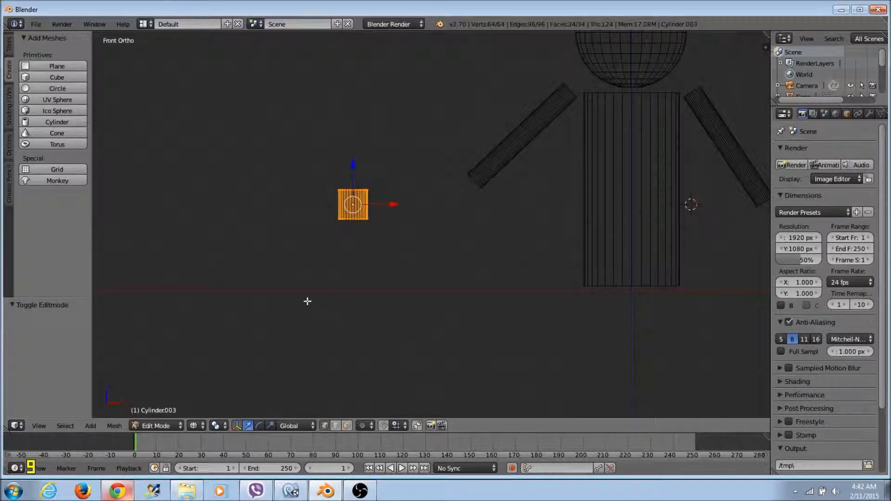
{"action": "key", "text": "a"}
{"action": "key", "text": "b"}
{"action": "left_click_drag", "start_coordinate": [326, 215], "coordinate": [387, 234]}
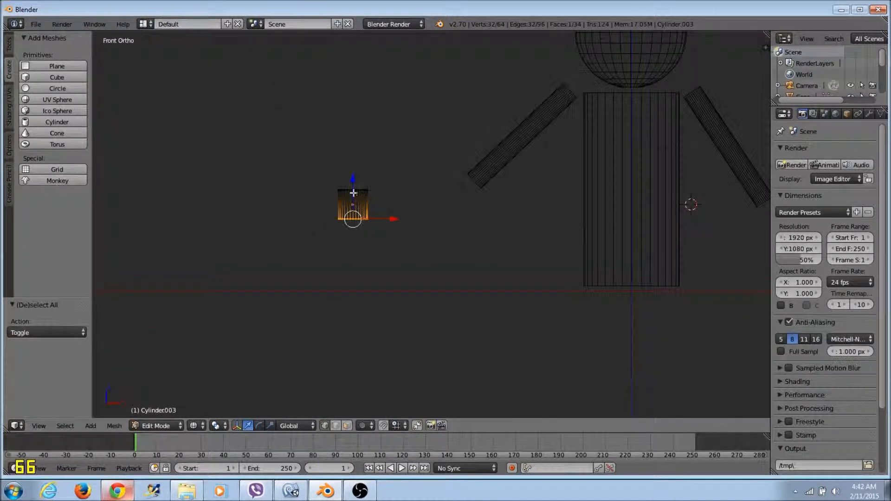
{"action": "key", "text": "g"}
{"action": "key", "text": "z"}
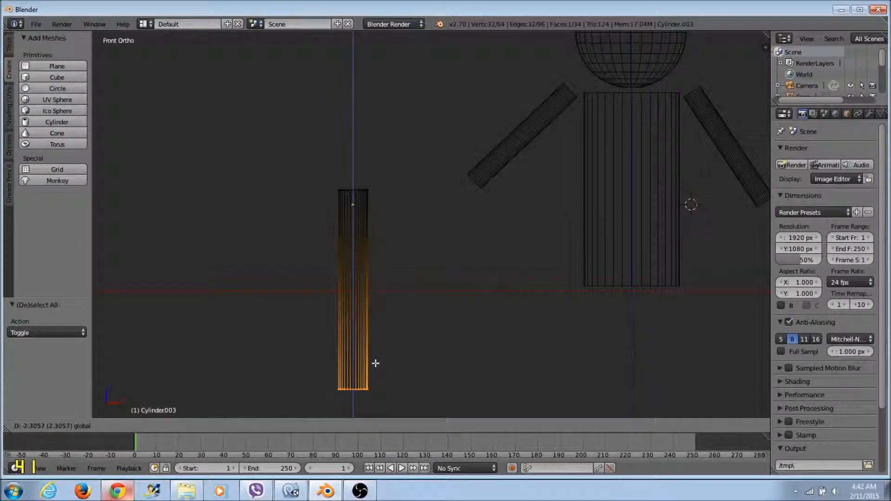
{"action": "left_click", "coordinate": [375, 363]}
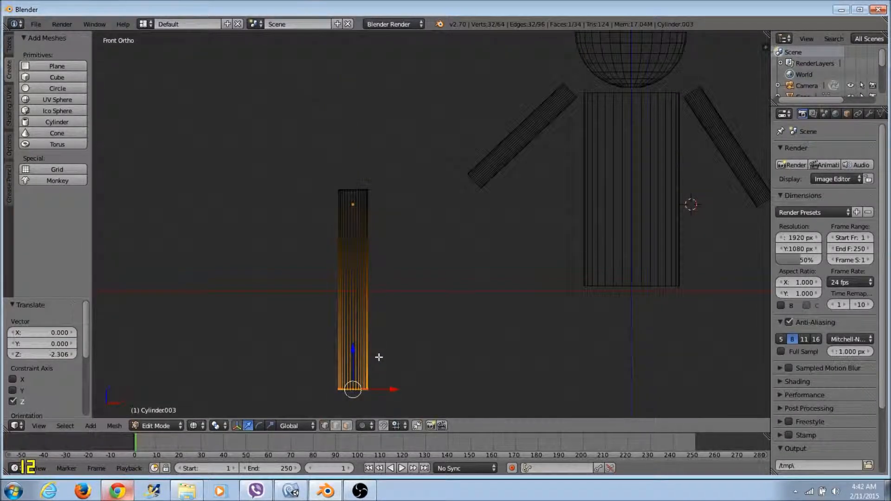
Add a single horizontal loop cut just above the leg cylinder's mid-height, and return to Object Mode with everything deselected.
{"action": "key", "text": "a"}
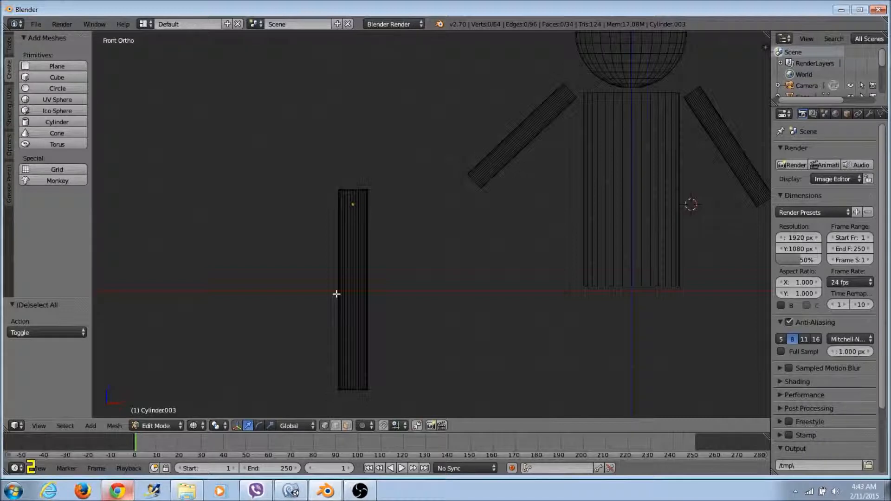
{"action": "key", "text": "ctrl+r"}
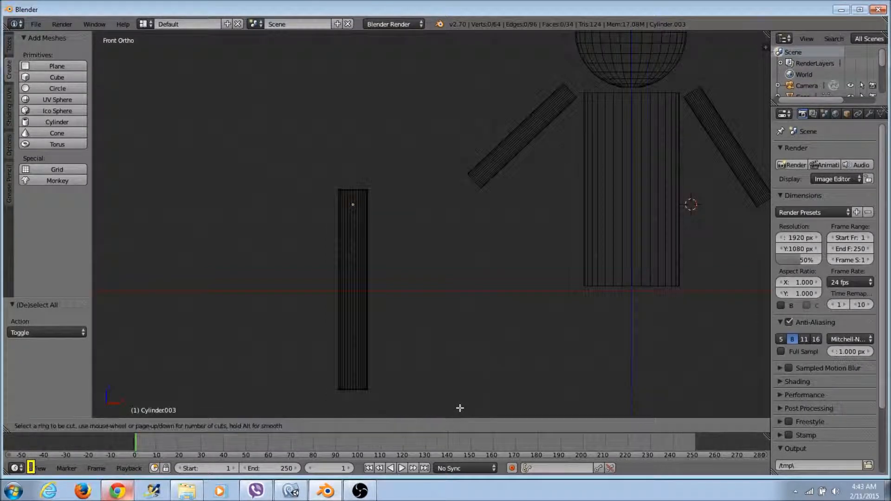
{"action": "left_click", "coordinate": [352, 293]}
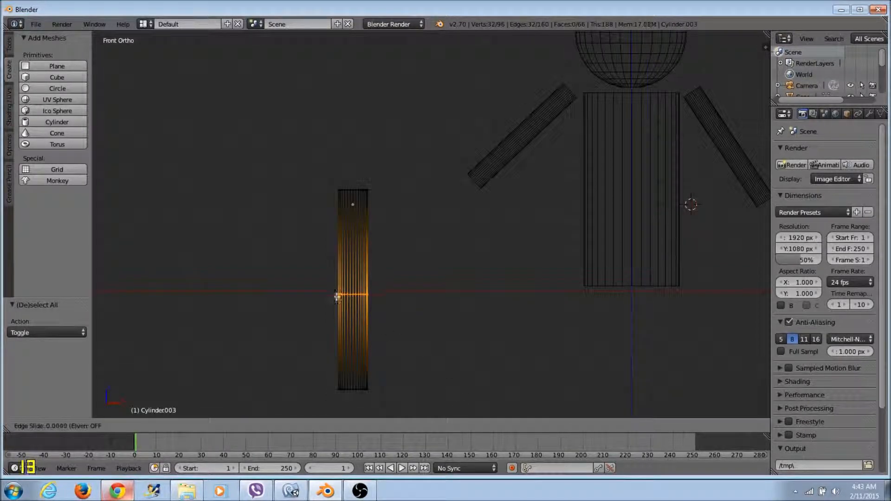
{"action": "right_click", "coordinate": [326, 291]}
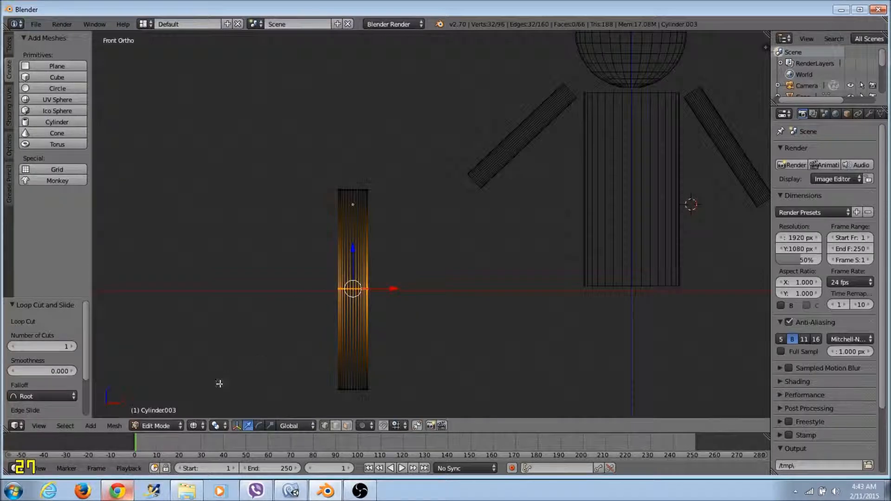
{"action": "left_click", "coordinate": [156, 425]}
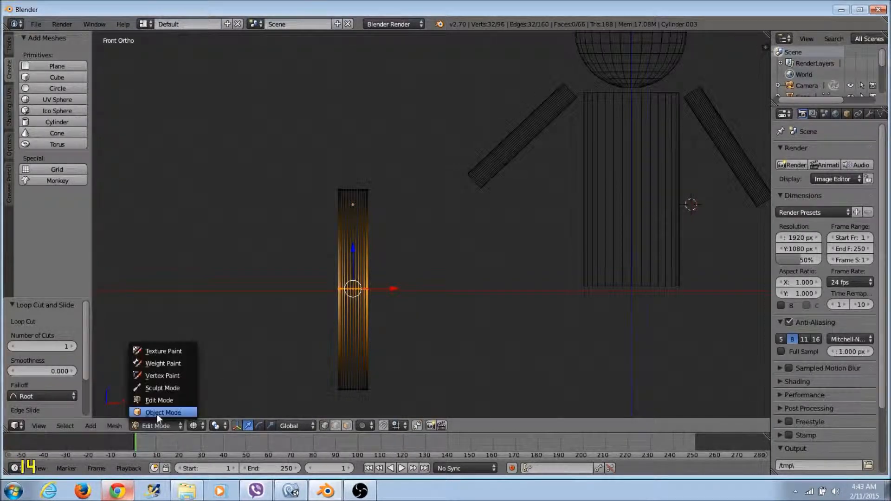
{"action": "left_click", "coordinate": [157, 414]}
{"action": "key", "text": "a"}
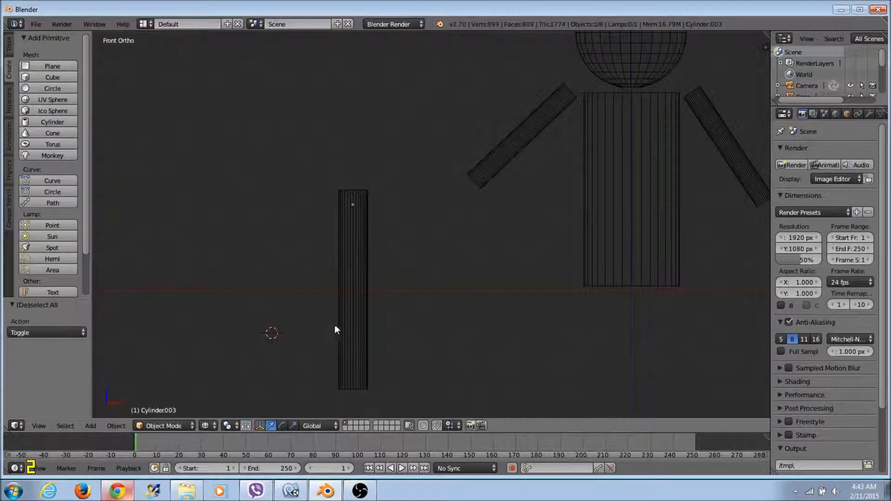
Copy and paste the leg cylinder, and move the duplicate about 2.51 units along X.
{"action": "right_click", "coordinate": [352, 280]}
{"action": "key", "text": "ctrl+c"}
{"action": "key", "text": "ctrl+v"}
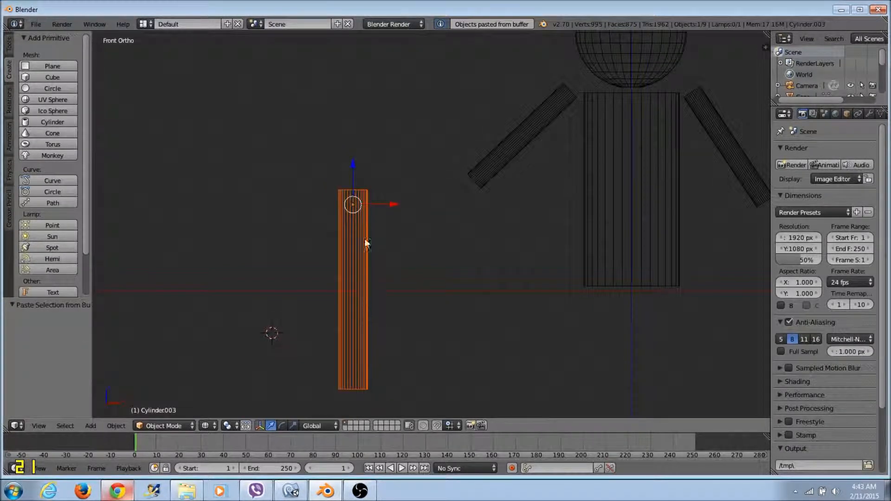
{"action": "key", "text": "g"}
{"action": "key", "text": "x"}
{"action": "left_click", "coordinate": [561, 223]}
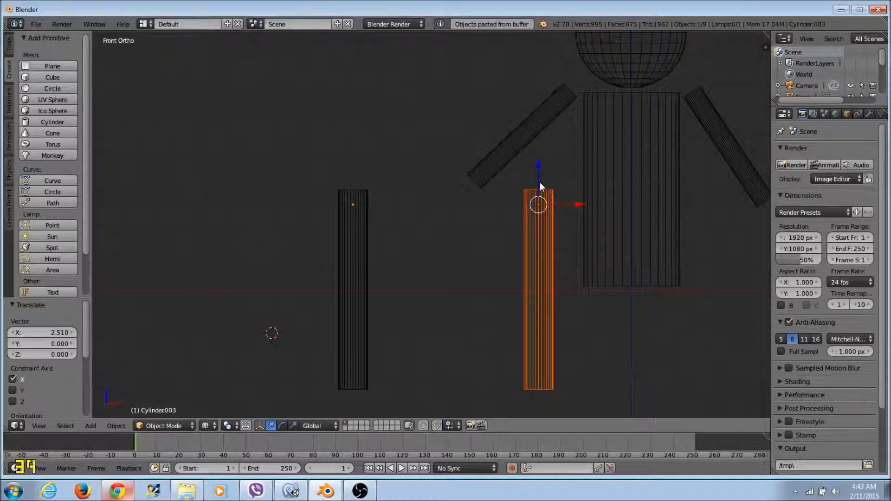
Lower the duplicated leg beneath the body, move it about 0.832 units along X, and raise it about 0.204 units along Z.
{"action": "key", "text": "g"}
{"action": "key", "text": "z"}
{"action": "left_click", "coordinate": [567, 324]}
{"action": "key", "text": "g"}
{"action": "key", "text": "x"}
{"action": "left_click", "coordinate": [605, 310]}
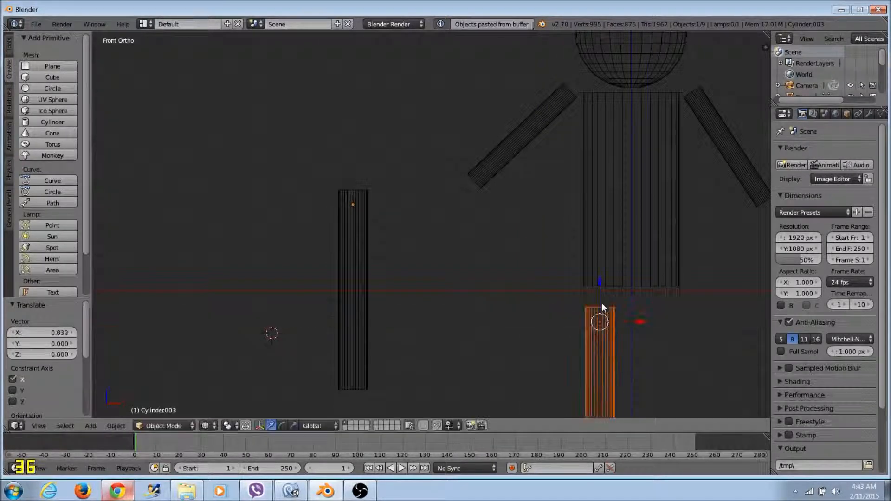
{"action": "key", "text": "g"}
{"action": "key", "text": "z"}
{"action": "left_click", "coordinate": [598, 280]}
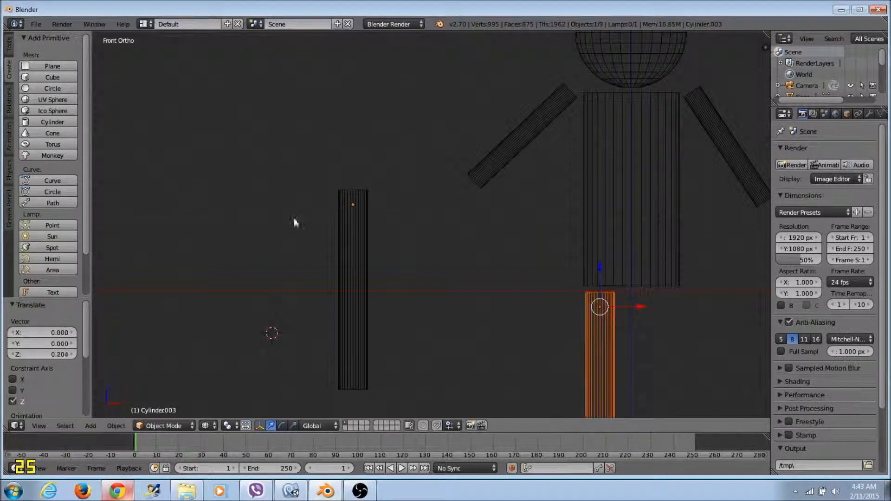
Move the original leg about 4.188 units along X and about -1.33 units along Z to the other side beneath the body.
{"action": "right_click", "coordinate": [355, 238]}
{"action": "key", "text": "g"}
{"action": "key", "text": "x"}
{"action": "left_click", "coordinate": [680, 265]}
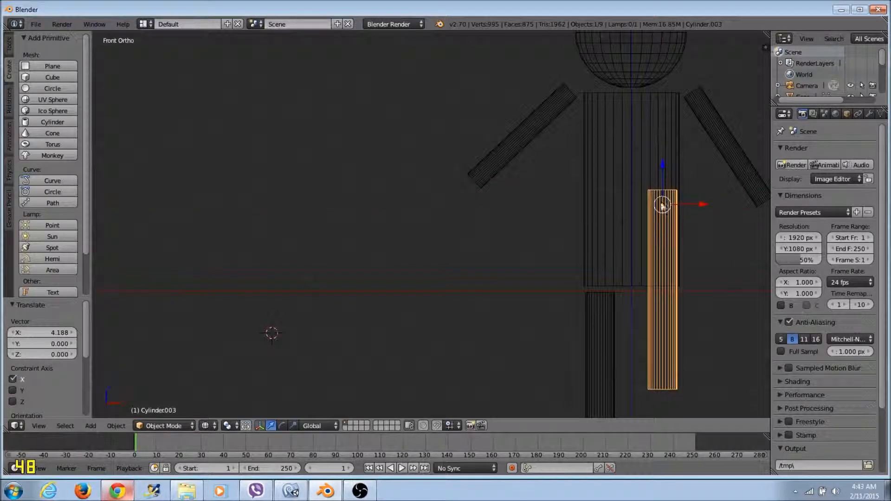
{"action": "key", "text": "g"}
{"action": "key", "text": "z"}
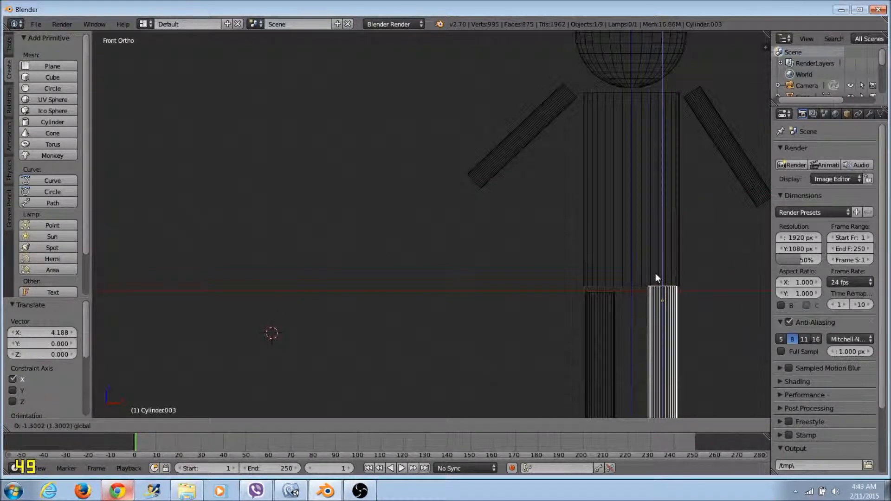
{"action": "left_click", "coordinate": [655, 276]}
Raise the duplicated leg about 0.053 units along Z to meet the body's underside, and deselect everything.
{"action": "right_click", "coordinate": [600, 308]}
{"action": "key", "text": "g"}
{"action": "key", "text": "z"}
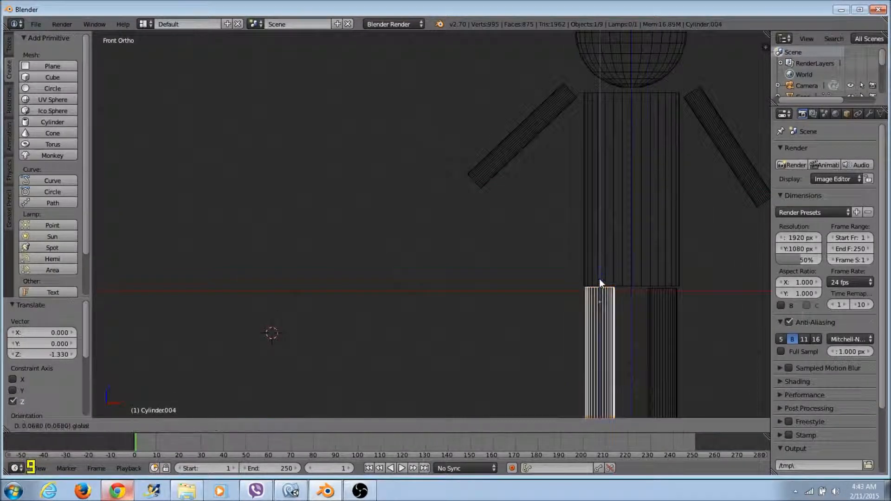
{"action": "left_click", "coordinate": [600, 279]}
{"action": "scroll", "coordinate": [484, 277], "scroll_direction": "down", "scroll_amount": 5}
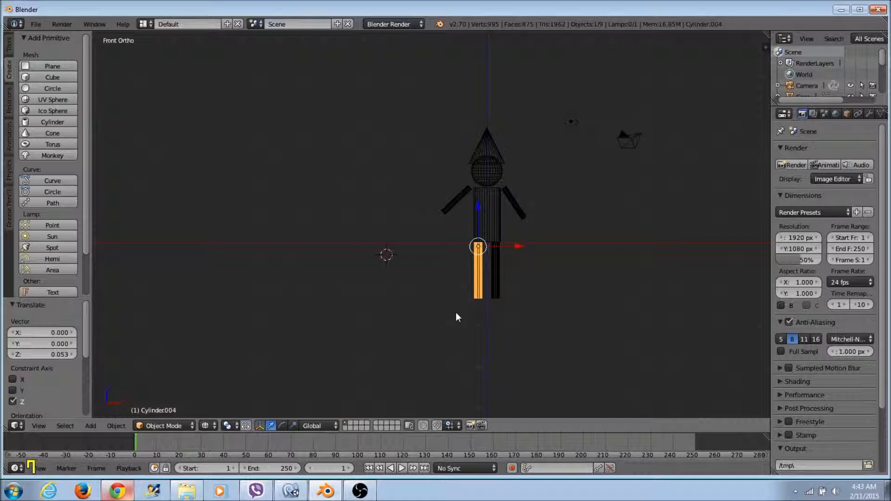
{"action": "key", "text": "a"}
Select the original leg cylinder and switch the viewport shading to Solid.
{"action": "middle_click_drag", "start_coordinate": [436, 326], "coordinate": [367, 313]}
{"action": "right_click", "coordinate": [448, 295]}
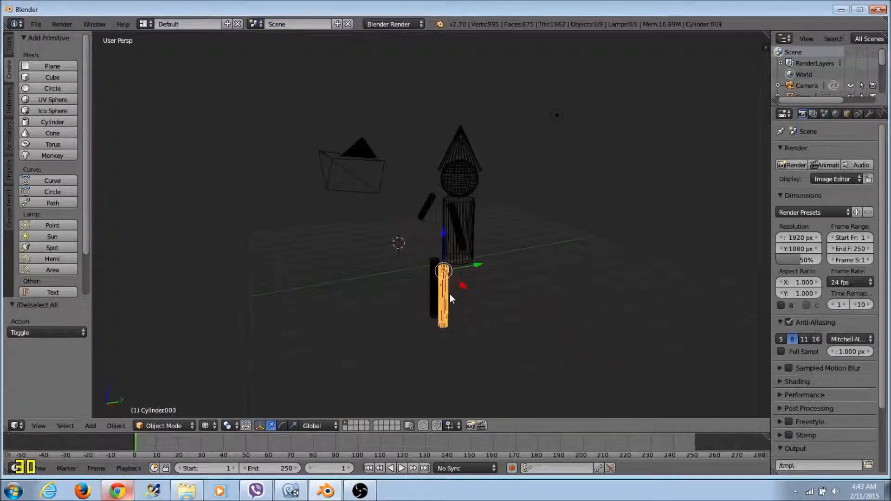
{"action": "left_click", "coordinate": [205, 426]}
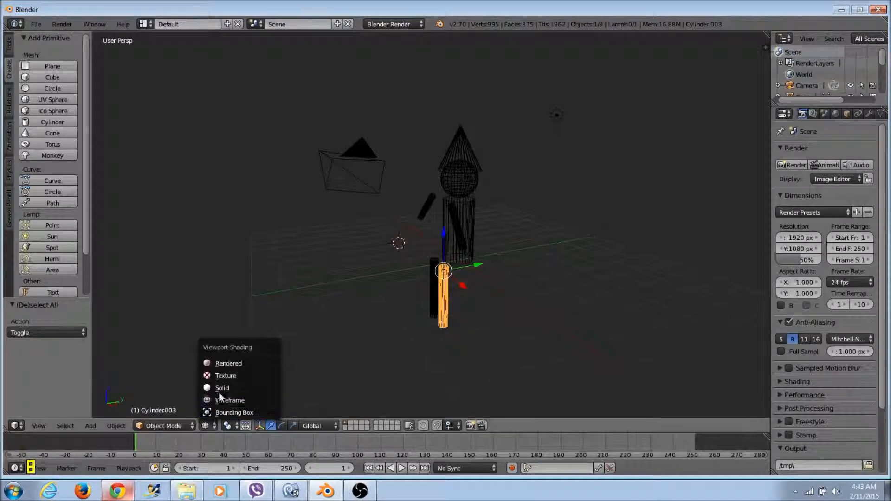
{"action": "left_click", "coordinate": [221, 390]}
{"action": "mouse_move", "coordinate": [260, 394]}
{"action": "middle_mouse_down"}
{"action": "mouse_move", "coordinate": [443, 333]}
{"action": "mouse_move", "coordinate": [422, 283]}
{"action": "mouse_move", "coordinate": [445, 295]}
{"action": "middle_mouse_up"}
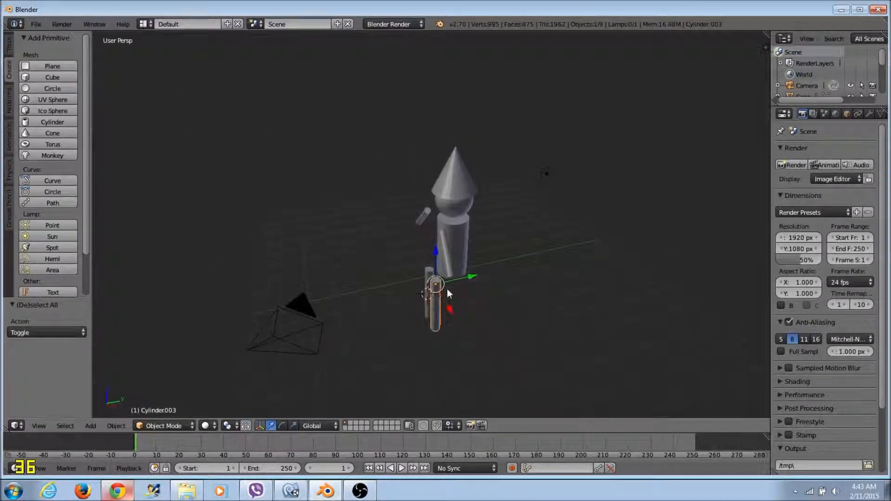
Align the legs and body in depth with moves along Y, the last about 0.772 units.
{"action": "left_click_drag", "start_coordinate": [450, 280], "coordinate": [467, 344]}
{"action": "middle_click_drag", "start_coordinate": [467, 344], "coordinate": [413, 249]}
{"action": "right_click", "coordinate": [456, 238]}
{"action": "left_click_drag", "start_coordinate": [436, 224], "coordinate": [419, 224]}
{"action": "middle_click_drag", "start_coordinate": [364, 292], "coordinate": [338, 235]}
Select the first arm cylinder and move it about 1.062 units along Y to line up with the body.
{"action": "right_click", "coordinate": [342, 210]}
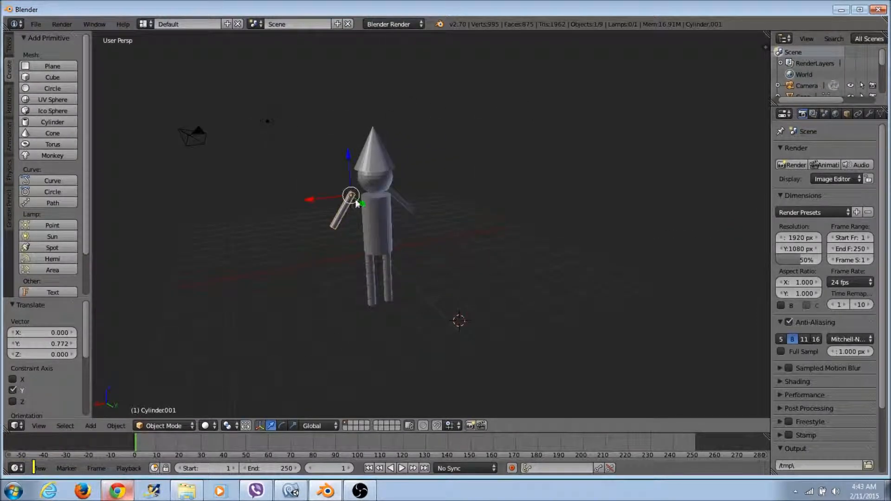
{"action": "key", "text": "g"}
{"action": "left_click", "coordinate": [373, 218]}
{"action": "middle_click_drag", "start_coordinate": [375, 216], "coordinate": [343, 207]}
{"action": "key", "text": "g"}
{"action": "key", "text": "y"}
{"action": "left_click", "coordinate": [412, 188]}
Select the other arm cylinder and move it about 0.796 units along Y to line up with the body.
{"action": "right_click", "coordinate": [423, 202]}
{"action": "middle_click_drag", "start_coordinate": [422, 203], "coordinate": [419, 200]}
{"action": "key", "text": "g"}
{"action": "key", "text": "y"}
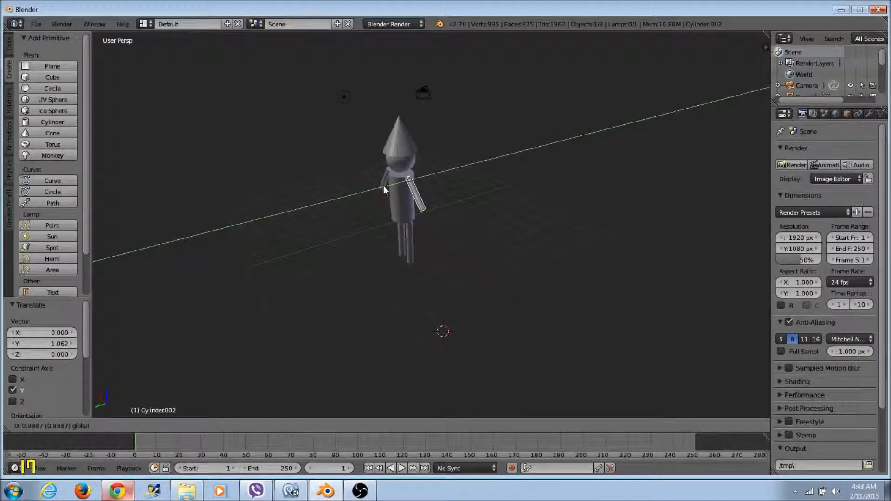
{"action": "left_click", "coordinate": [386, 186]}
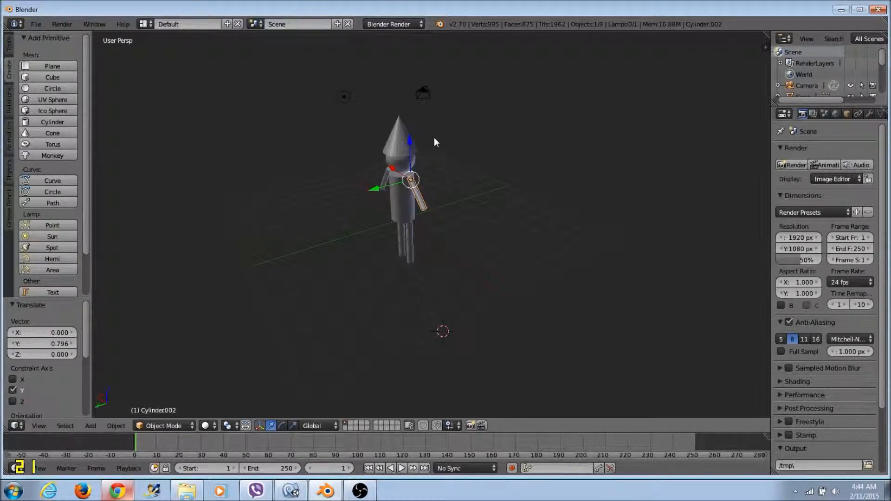
{"action": "middle_click_drag", "start_coordinate": [459, 200], "coordinate": [557, 179]}
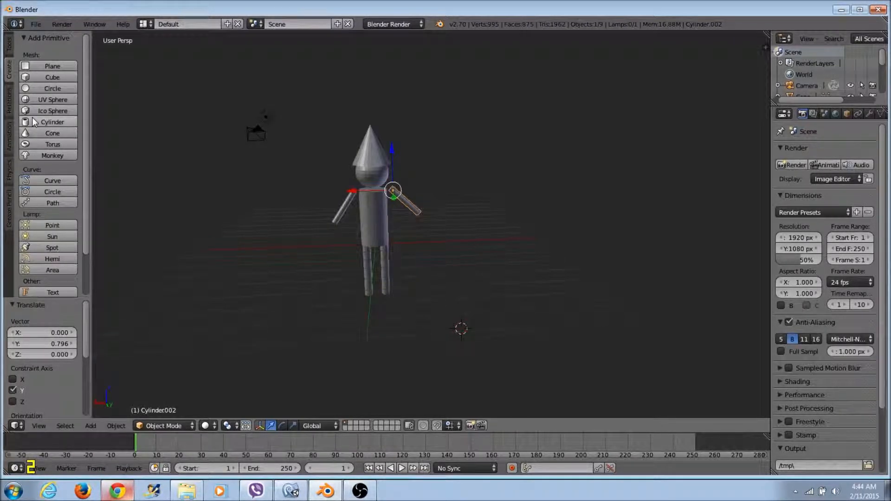
Add a UV sphere for the nose, scale it down uniformly, and move it about 3.983 units along X toward the body.
{"action": "left_click", "coordinate": [47, 99]}
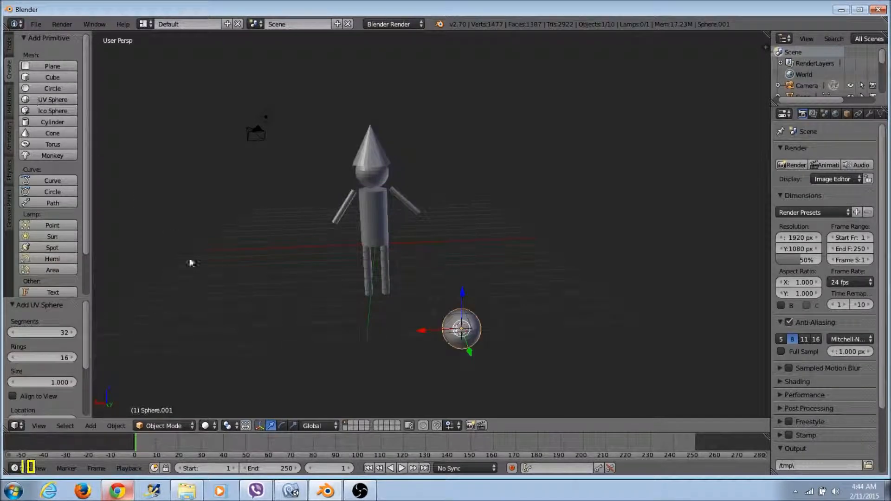
{"action": "key", "text": "s"}
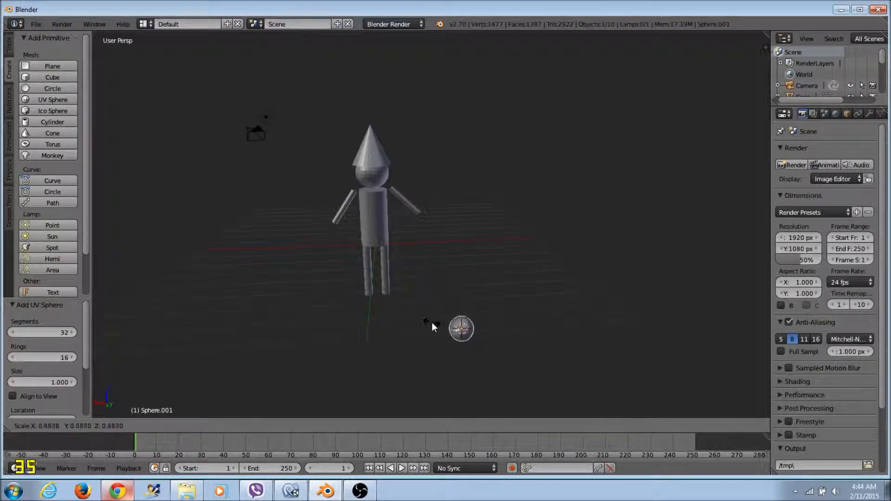
{"action": "left_click", "coordinate": [447, 325]}
{"action": "left_click_drag", "start_coordinate": [469, 327], "coordinate": [362, 196]}
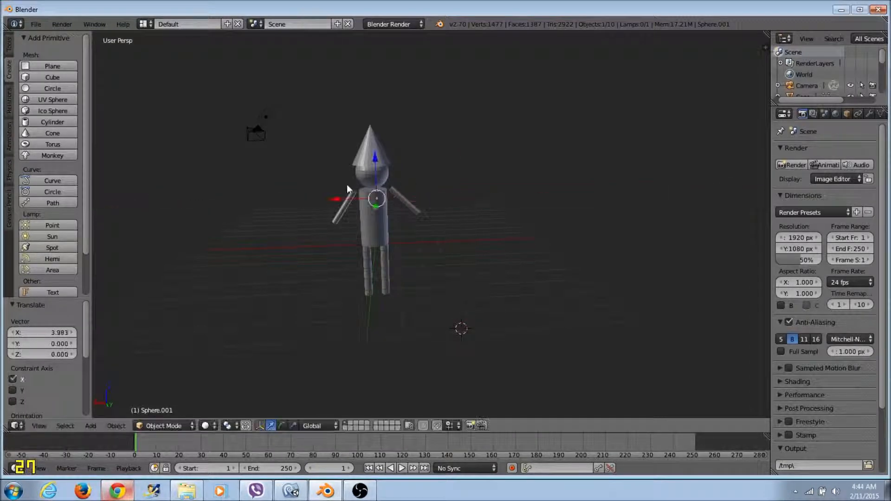
{"action": "scroll", "coordinate": [362, 196], "scroll_direction": "up", "scroll_amount": 6}
{"action": "middle_click_drag", "start_coordinate": [273, 185], "coordinate": [209, 181]}
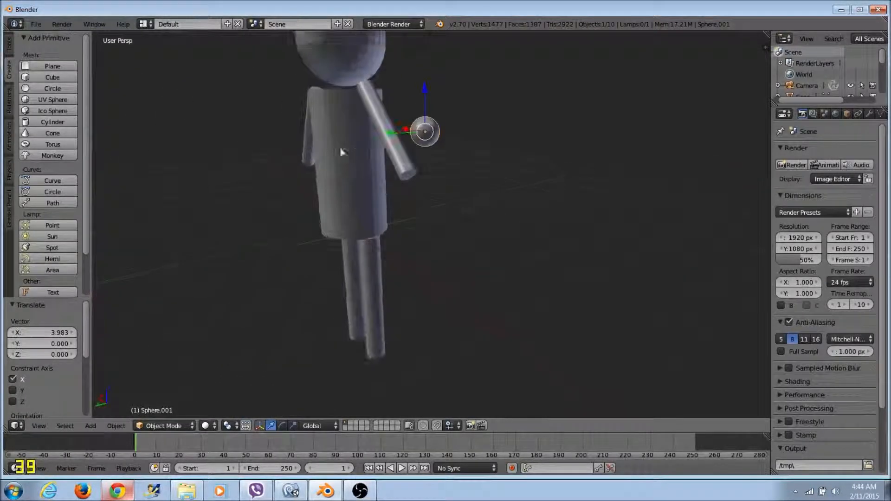
Move the nose sphere along Y to the character's front and raise it about 1.345 units along Z to face height.
{"action": "left_click_drag", "start_coordinate": [400, 137], "coordinate": [270, 143]}
{"action": "middle_click_drag", "start_coordinate": [270, 143], "coordinate": [322, 135]}
{"action": "left_click_drag", "start_coordinate": [331, 133], "coordinate": [324, 63]}
{"action": "middle_click_drag", "start_coordinate": [280, 127], "coordinate": [274, 181]}
{"action": "middle_click_drag", "start_coordinate": [203, 228], "coordinate": [338, 308]}
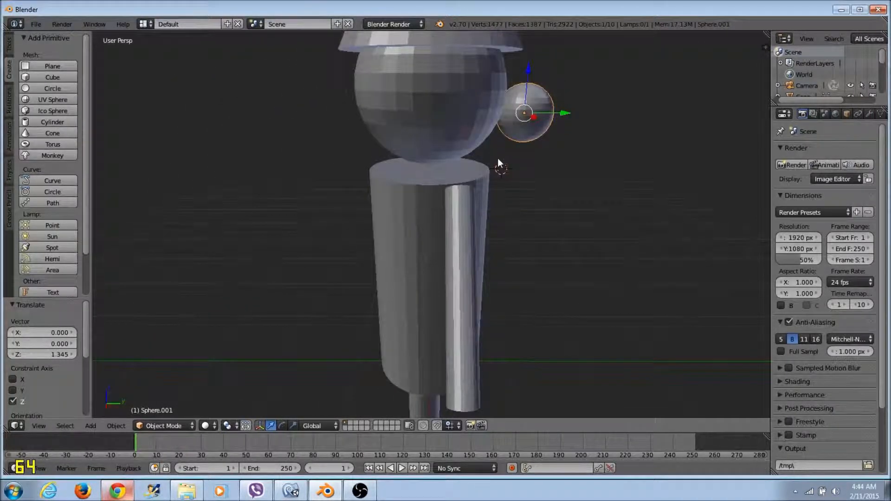
Shrink the nose sphere uniformly once more and move it about -0.217 units along Y toward the face.
{"action": "key", "text": "s"}
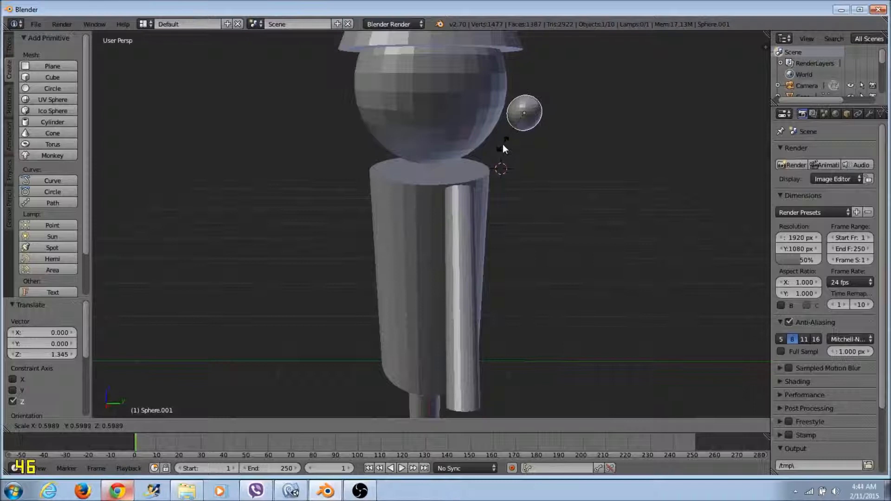
{"action": "left_click", "coordinate": [502, 144]}
{"action": "key", "text": "g"}
{"action": "key", "text": "y"}
{"action": "left_click", "coordinate": [528, 110]}
Nudge the nose sphere along Y into the face, raise it about 0.079 units along Z, and deselect everything.
{"action": "middle_click_drag", "start_coordinate": [528, 111], "coordinate": [133, 136]}
{"action": "scroll", "coordinate": [316, 156], "scroll_direction": "up", "scroll_amount": 3}
{"action": "middle_click_drag", "start_coordinate": [318, 175], "coordinate": [341, 136]}
{"action": "scroll", "coordinate": [327, 140], "scroll_direction": "up", "scroll_amount": 2}
{"action": "key", "text": "g"}
{"action": "key", "text": "y"}
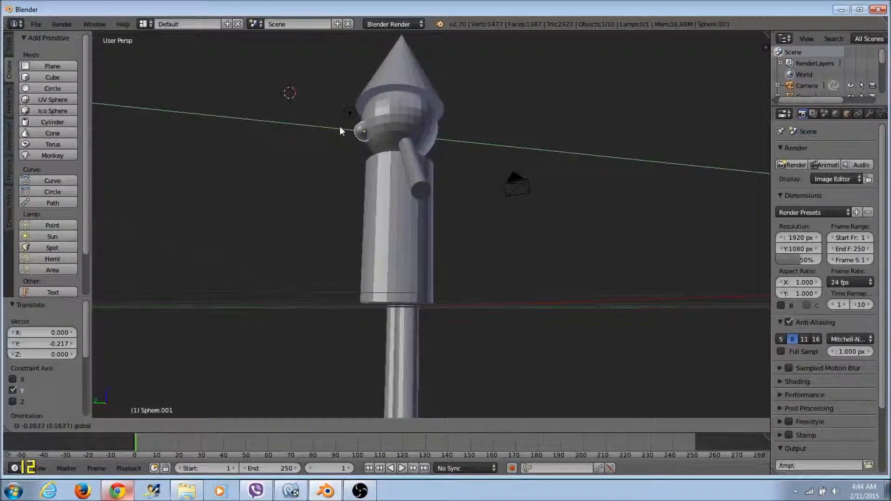
{"action": "left_click", "coordinate": [354, 129]}
{"action": "key", "text": "g"}
{"action": "key", "text": "z"}
{"action": "left_click", "coordinate": [357, 113]}
{"action": "middle_click_drag", "start_coordinate": [357, 113], "coordinate": [387, 201]}
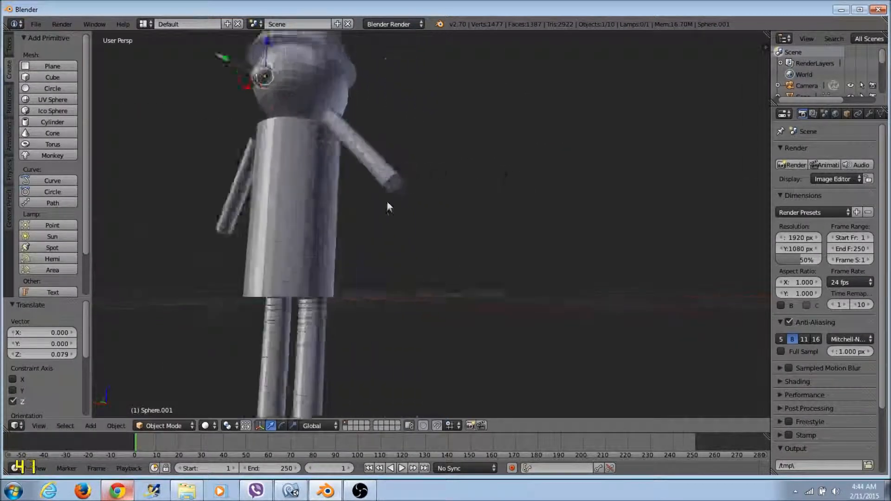
{"action": "scroll", "coordinate": [439, 252], "scroll_direction": "up", "scroll_amount": 3}
{"action": "scroll", "coordinate": [439, 252], "scroll_direction": "down", "scroll_amount": 4}
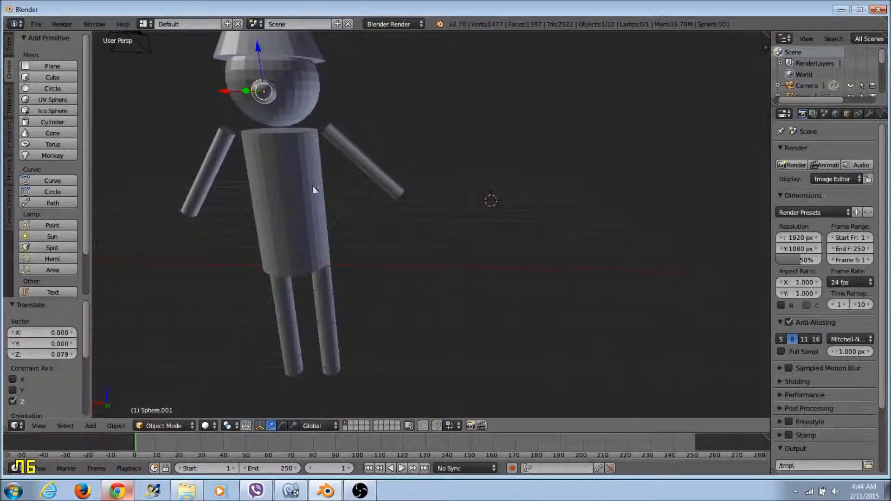
{"action": "middle_click_drag", "start_coordinate": [313, 189], "coordinate": [204, 191]}
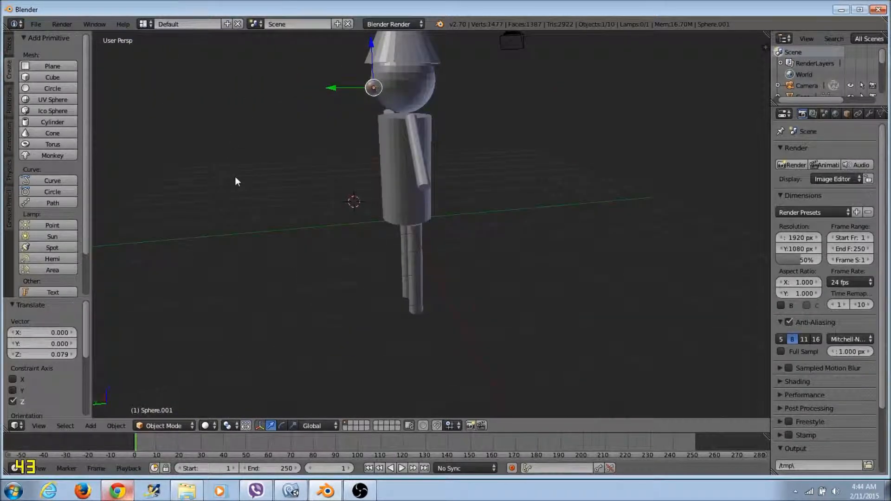
{"action": "key", "text": "a"}
Select everything, join all the character's mesh parts into one object, and leave only the joined character selected.
{"action": "middle_click_drag", "start_coordinate": [308, 150], "coordinate": [308, 207]}
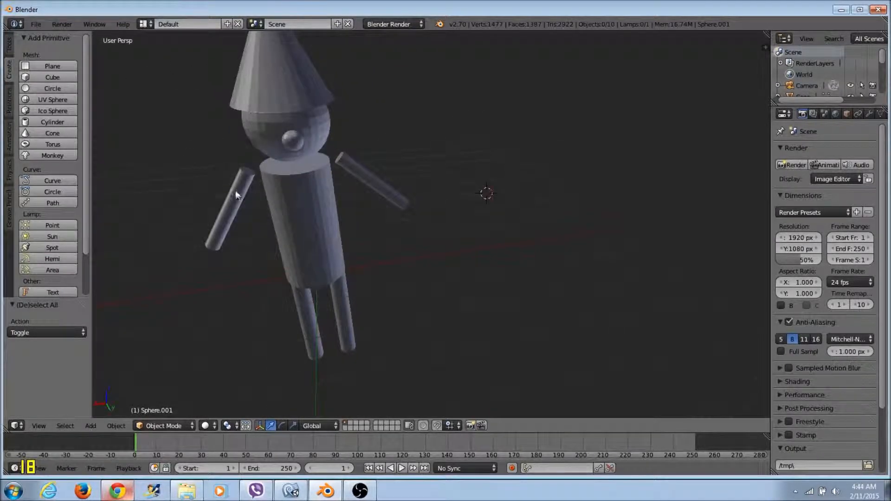
{"action": "key", "text": "a"}
{"action": "key", "text": "a"}
{"action": "key", "text": "a"}
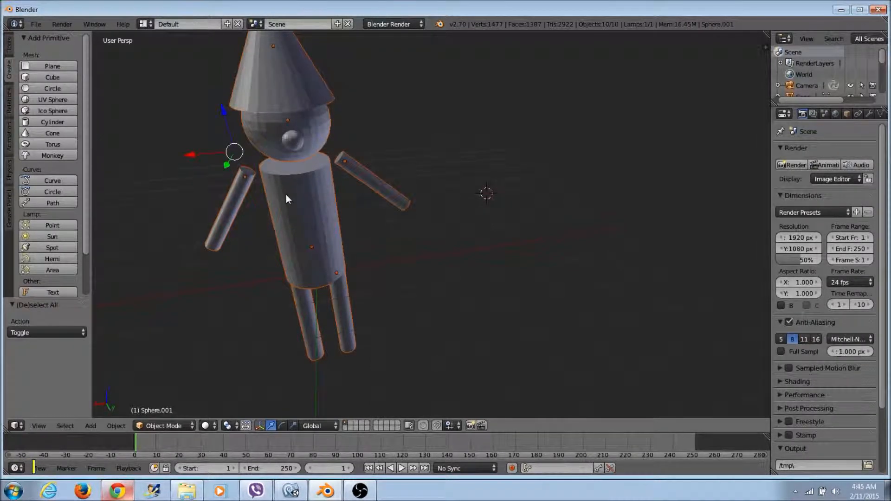
{"action": "key", "text": "ctrl+j"}
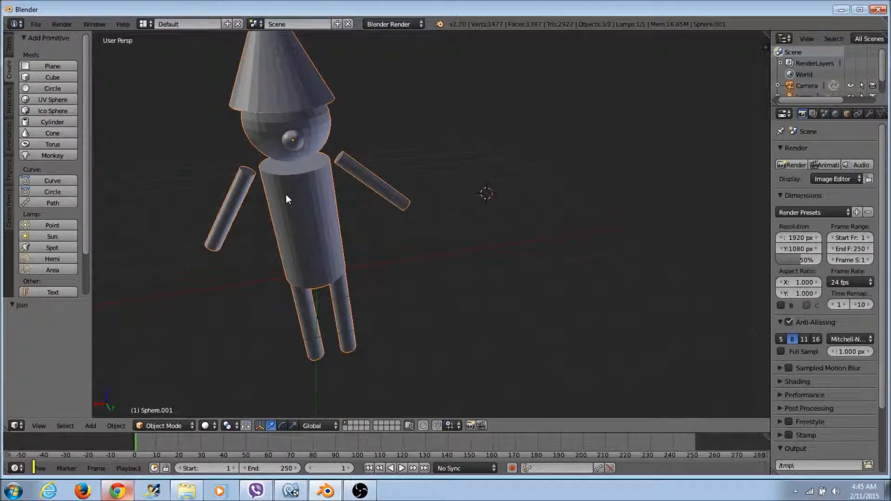
{"action": "scroll", "coordinate": [244, 212], "scroll_direction": "down", "scroll_amount": 3}
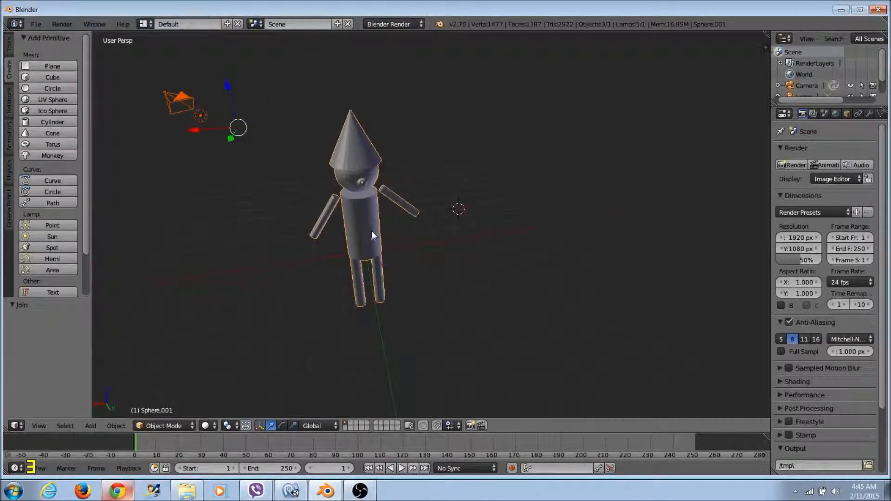
{"action": "right_click", "coordinate": [198, 114]}
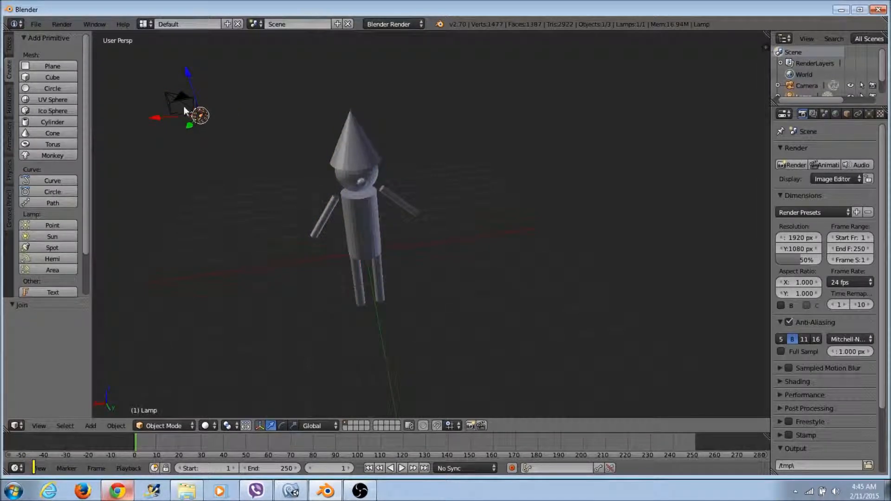
{"action": "right_click", "coordinate": [375, 204]}
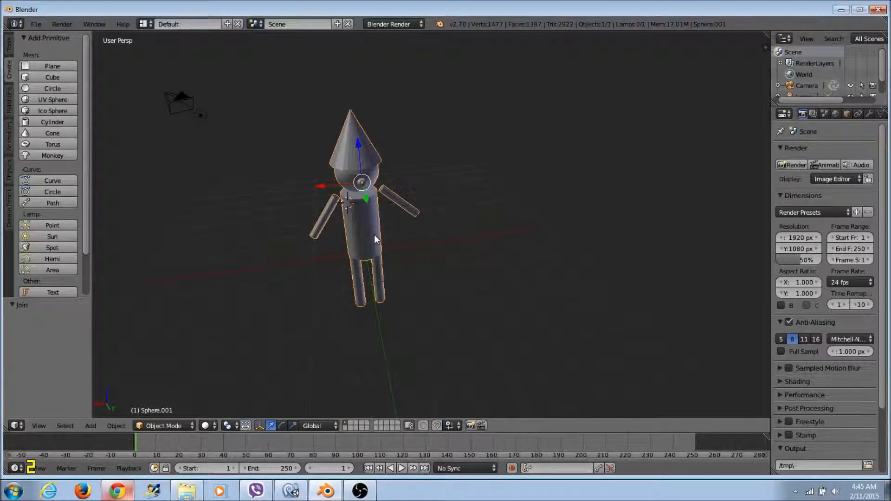
Add an armature and move it about 2.399 units along X, beside the character.
{"action": "scroll", "coordinate": [83, 187], "scroll_direction": "down", "scroll_amount": 3}
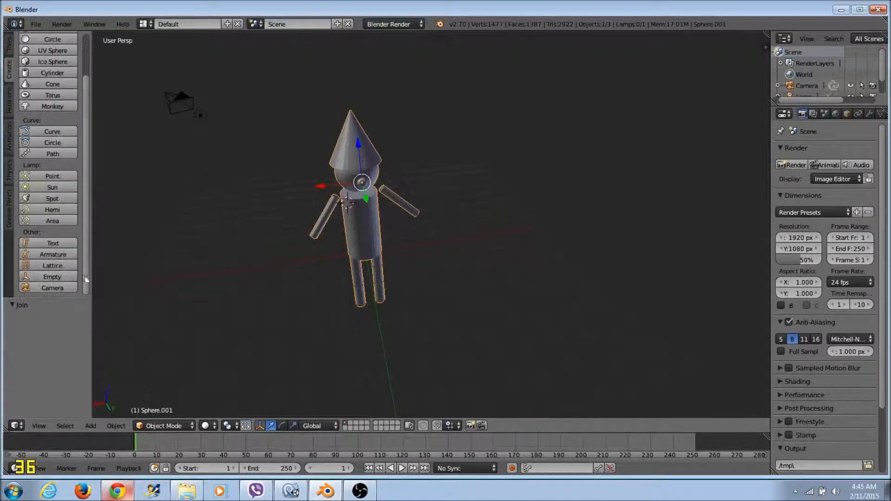
{"action": "left_click", "coordinate": [54, 254]}
{"action": "key", "text": "g"}
{"action": "key", "text": "x"}
{"action": "left_click", "coordinate": [273, 203]}
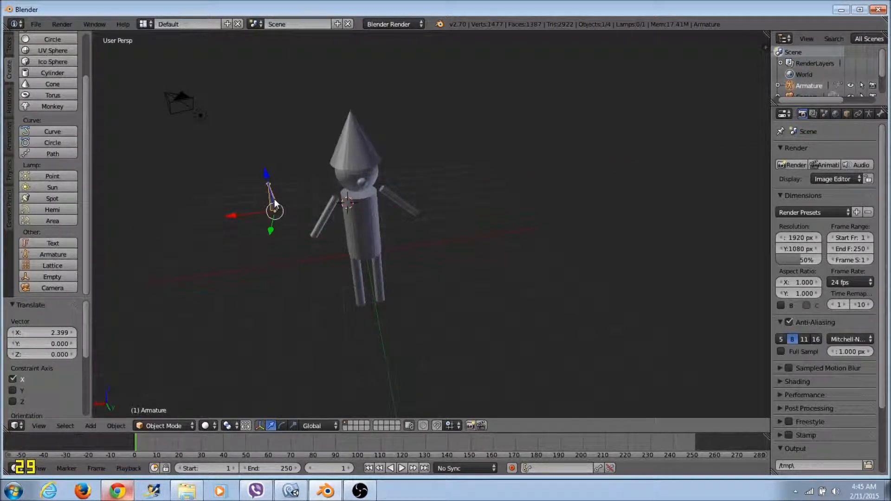
{"action": "key", "text": "KP_5"}
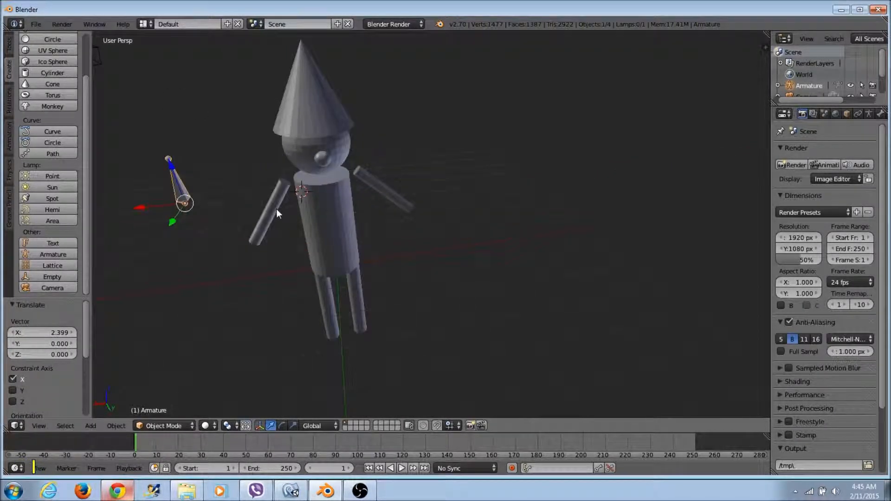
{"action": "key", "text": "KP_1"}
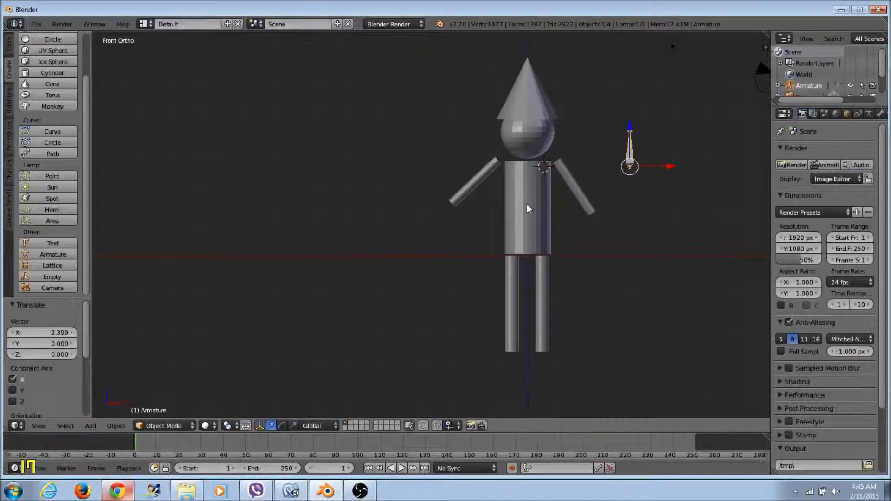
Subdivide the armature's bone into two bones in Edit Mode and scale both up uniformly by about 5.115.
{"action": "middle_click_drag", "start_coordinate": [524, 209], "coordinate": [476, 213]}
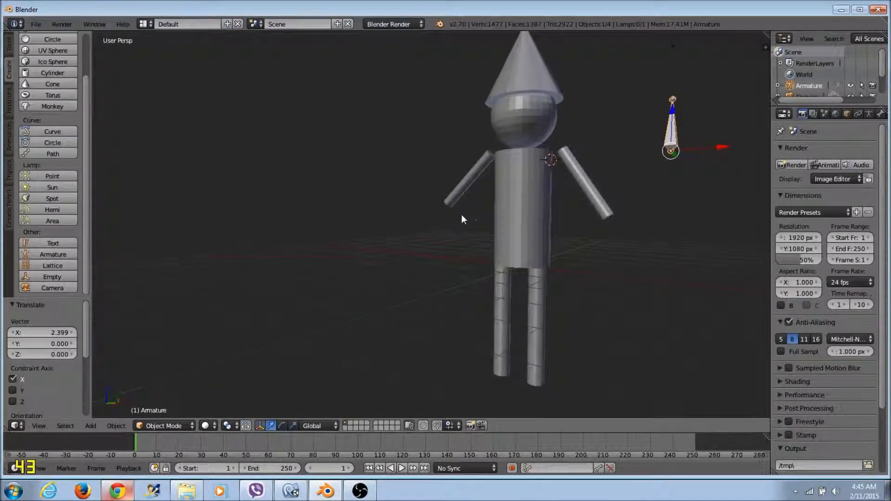
{"action": "key", "text": "KP_1"}
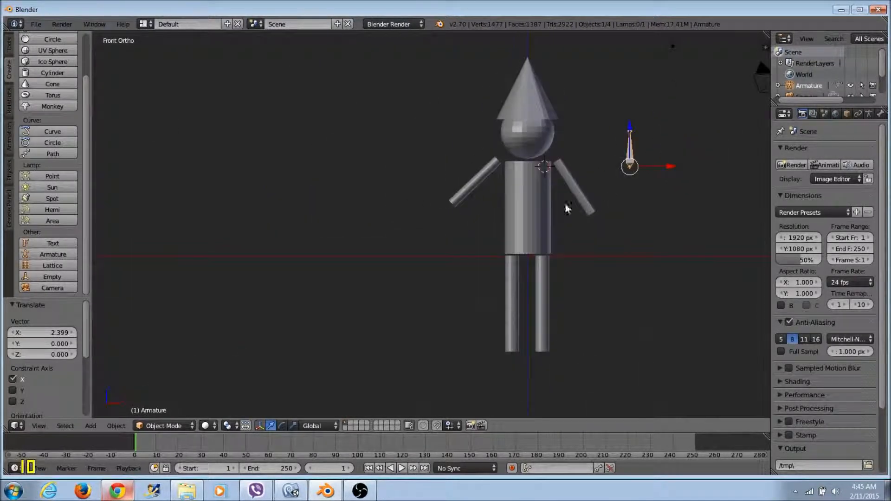
{"action": "key", "text": "Tab"}
{"action": "right_click", "coordinate": [630, 156]}
{"action": "key", "text": "w"}
{"action": "left_click", "coordinate": [632, 157]}
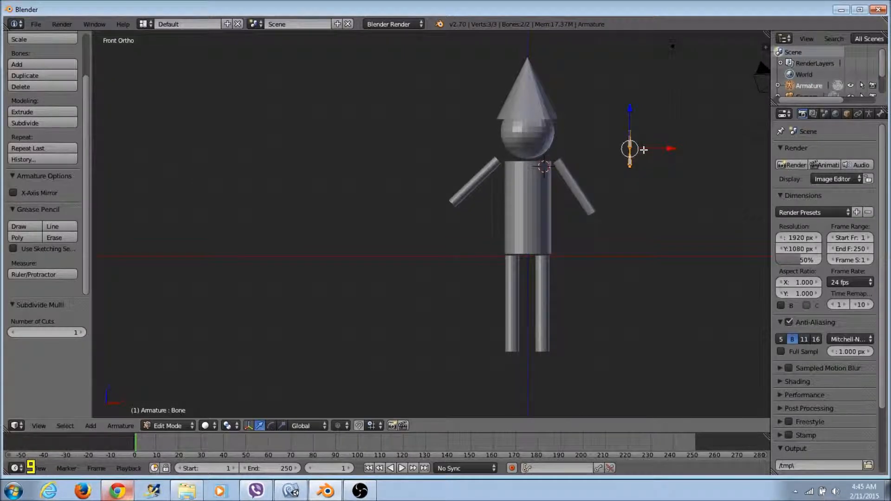
{"action": "key", "text": "s"}
{"action": "left_click", "coordinate": [649, 191]}
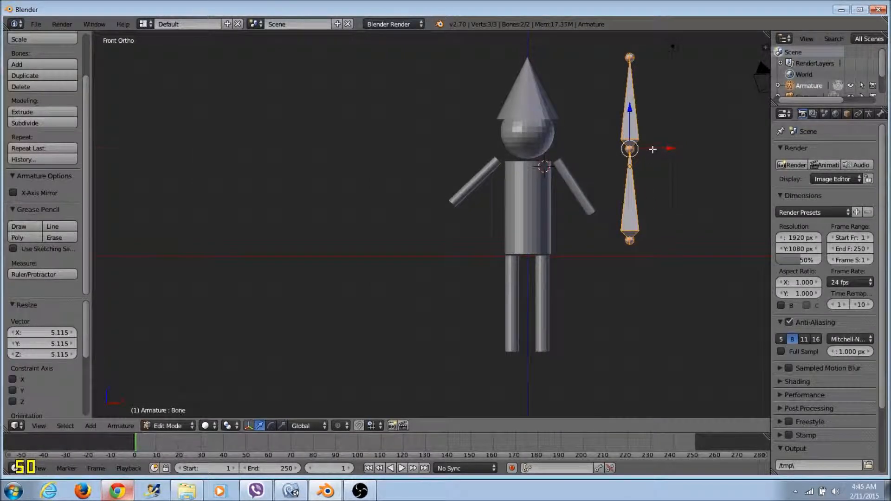
Try the two bones about -2.868 units along X inside the character and move them about 2.931 units back out.
{"action": "key", "text": "g"}
{"action": "key", "text": "x"}
{"action": "left_click", "coordinate": [549, 163]}
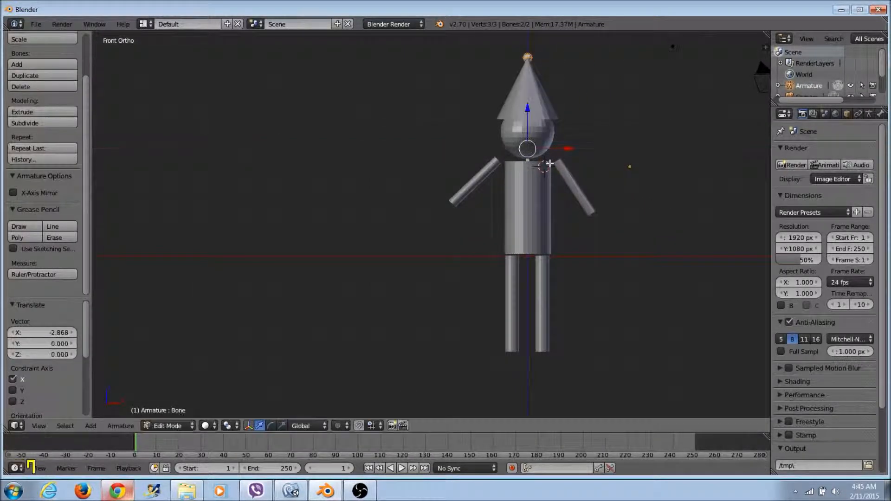
{"action": "key", "text": "g"}
{"action": "key", "text": "x"}
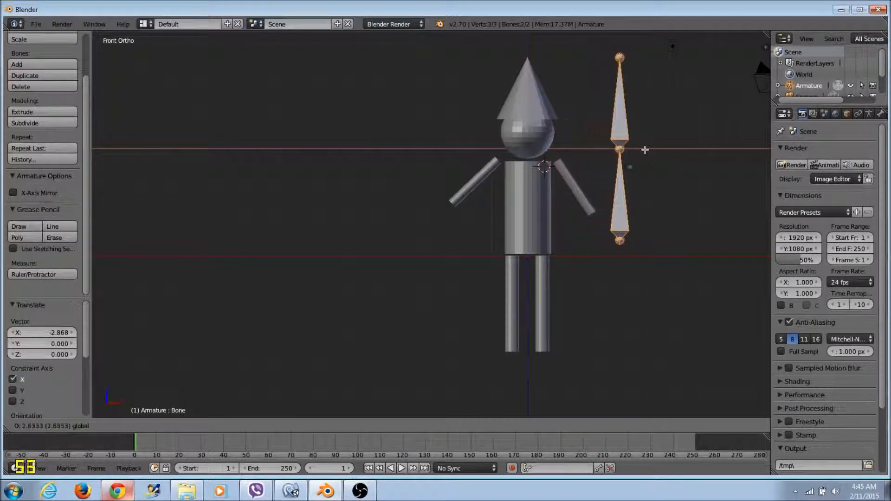
{"action": "left_click", "coordinate": [657, 150]}
Return to Object Mode and enable X-Ray display for the armature.
{"action": "left_click", "coordinate": [179, 426]}
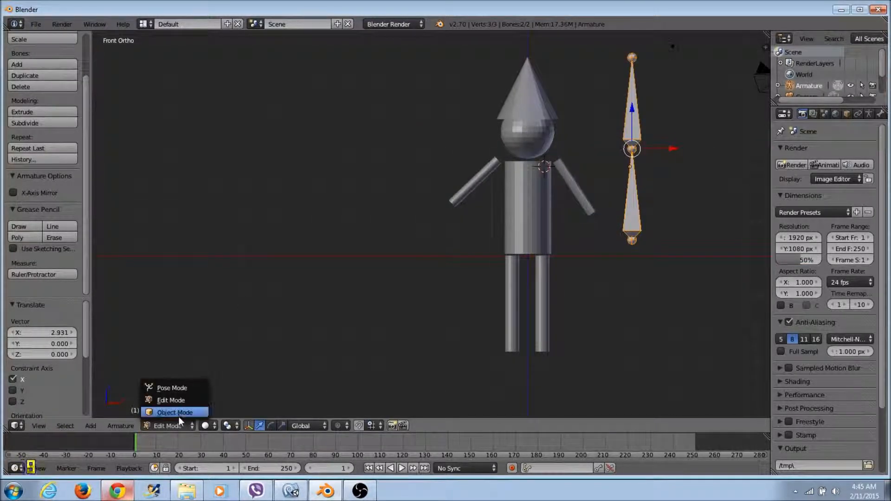
{"action": "left_click", "coordinate": [174, 412]}
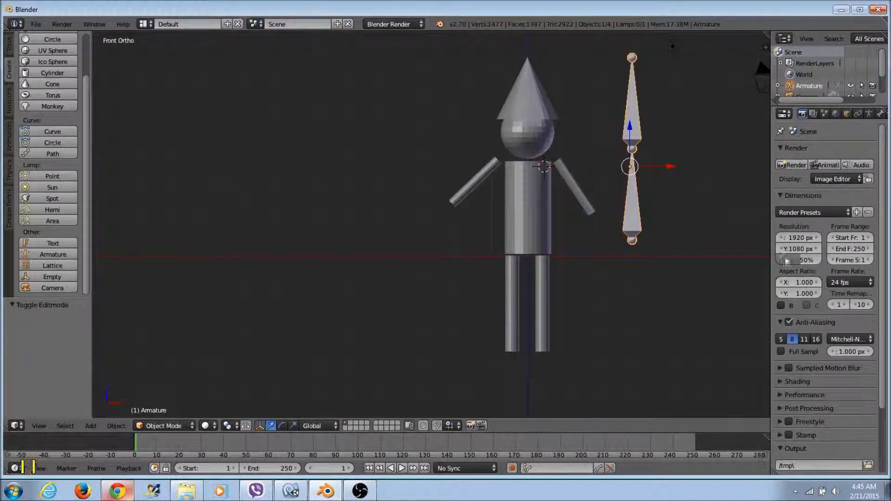
{"action": "left_click", "coordinate": [847, 113]}
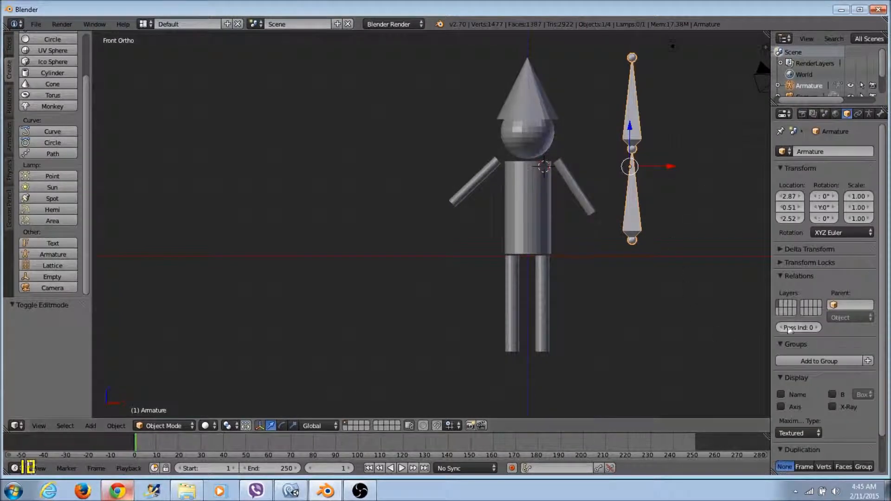
{"action": "left_click", "coordinate": [831, 407]}
Move the armature about -2.88 units along X onto the character's centre and lower it about 0.361 units along Z.
{"action": "key", "text": "g"}
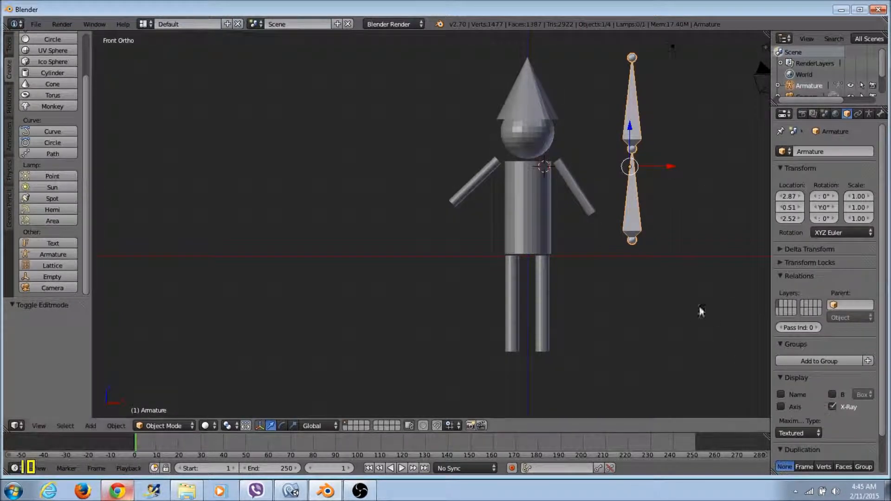
{"action": "key", "text": "x"}
{"action": "left_click", "coordinate": [549, 184]}
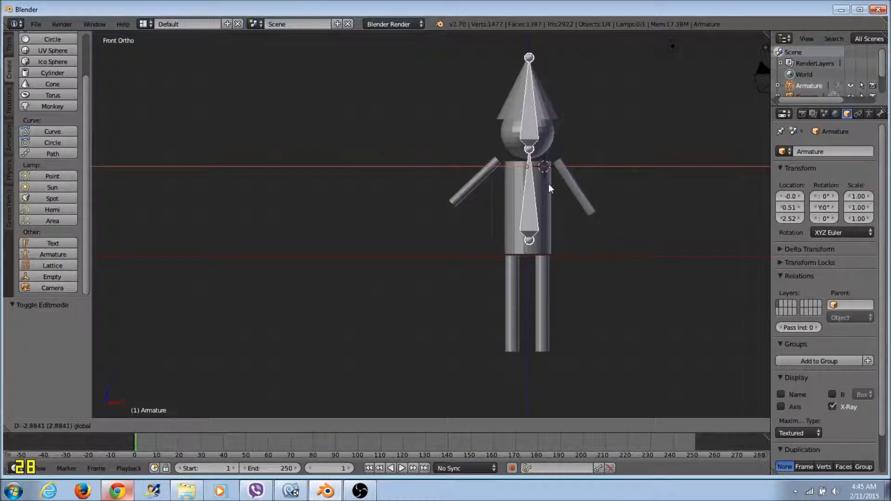
{"action": "key", "text": "g"}
{"action": "key", "text": "z"}
{"action": "left_click", "coordinate": [528, 160]}
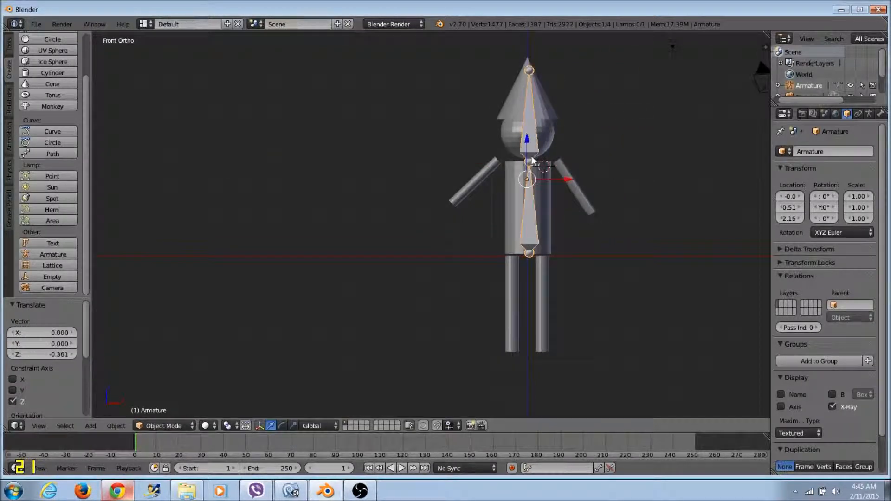
Centre the armature by moving it about -0.063 units along X and raise it about 0.125 units along Z.
{"action": "key", "text": "g"}
{"action": "key", "text": "x"}
{"action": "left_click", "coordinate": [533, 171]}
{"action": "key", "text": "g"}
{"action": "key", "text": "z"}
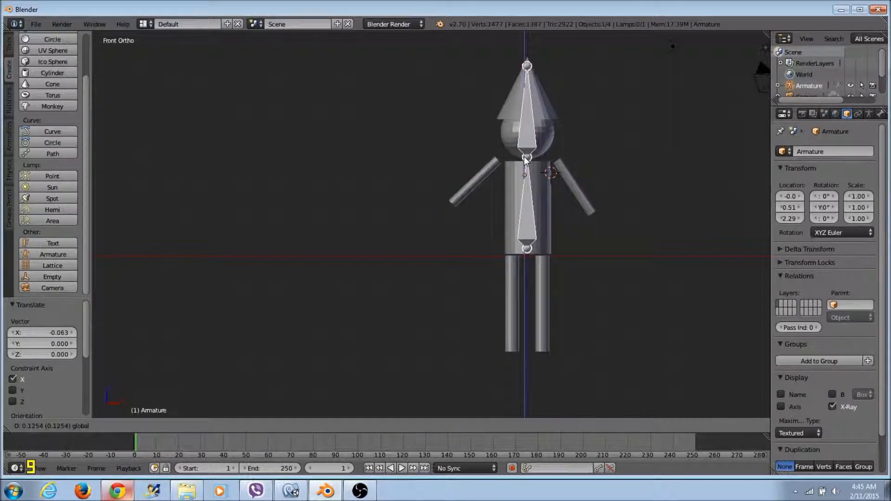
{"action": "left_click", "coordinate": [527, 159]}
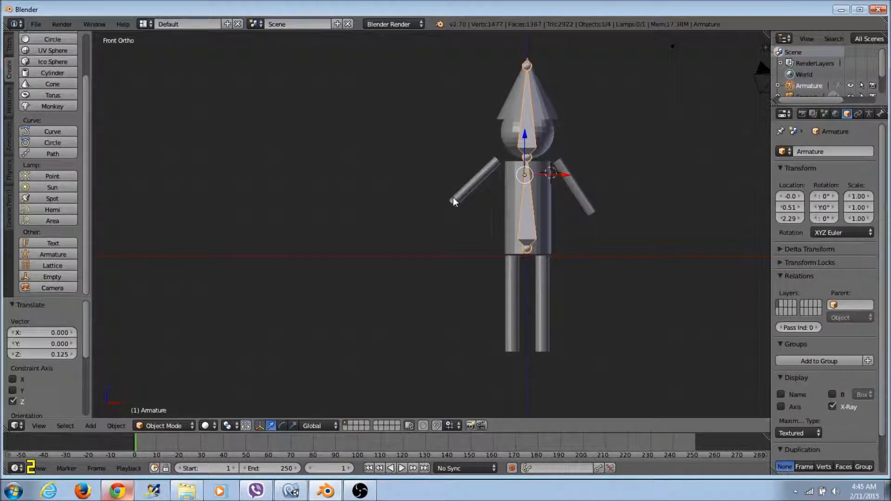
Check the armature's depth from the side, reselect it and move it about 1.044 units along Y.
{"action": "key", "text": "a"}
{"action": "middle_click_drag", "start_coordinate": [464, 204], "coordinate": [369, 223]}
{"action": "middle_click_drag", "start_coordinate": [314, 231], "coordinate": [348, 230]}
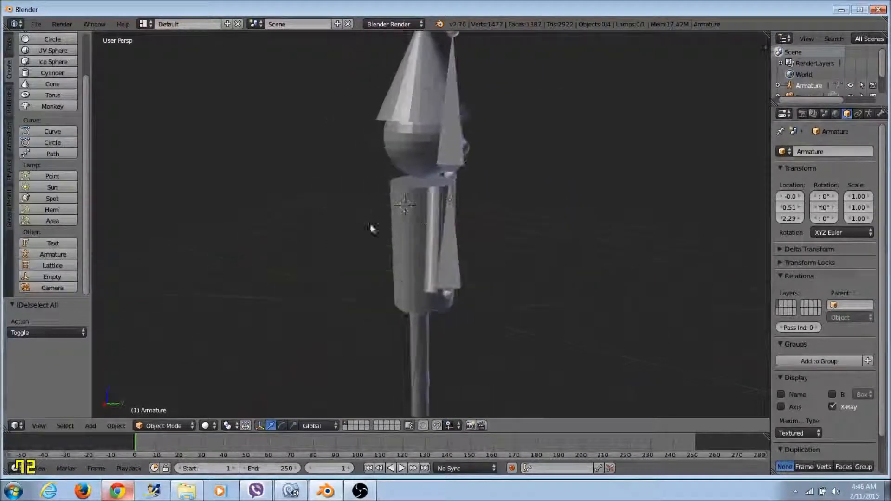
{"action": "right_click", "coordinate": [462, 156]}
{"action": "left_click_drag", "start_coordinate": [476, 203], "coordinate": [532, 205]}
{"action": "middle_click_drag", "start_coordinate": [494, 214], "coordinate": [381, 210]}
{"action": "key", "text": "KP_1"}
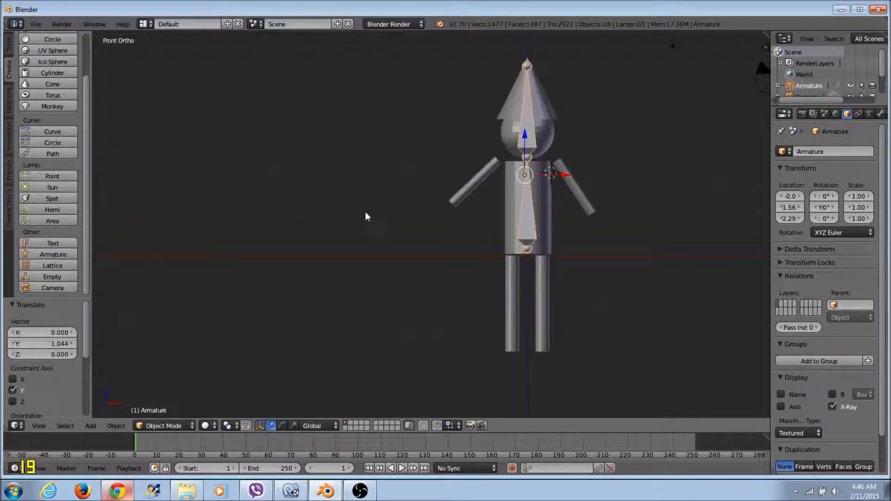
Move the armature about -3.824 units along Y and keep it centred on the body along X in front view.
{"action": "middle_click_drag", "start_coordinate": [458, 202], "coordinate": [320, 223]}
{"action": "left_click_drag", "start_coordinate": [517, 202], "coordinate": [317, 198]}
{"action": "key", "text": "KP_1"}
{"action": "key", "text": "g"}
{"action": "key", "text": "x"}
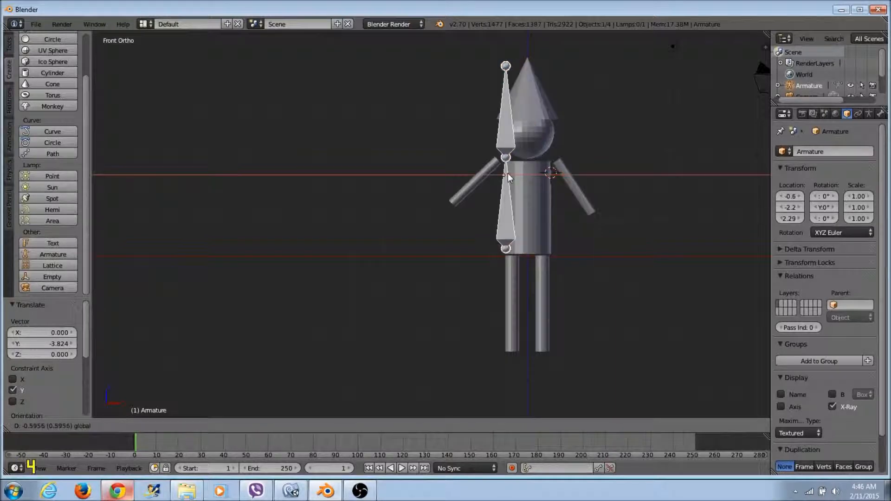
{"action": "left_click", "coordinate": [545, 186]}
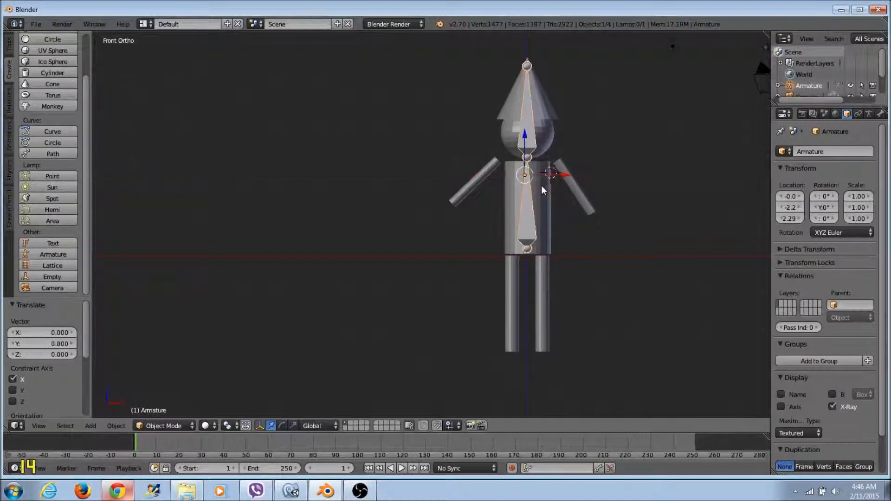
Add a second armature in the empty space beside the character and subdivide its bone into two in Edit Mode.
{"action": "left_click", "coordinate": [320, 247]}
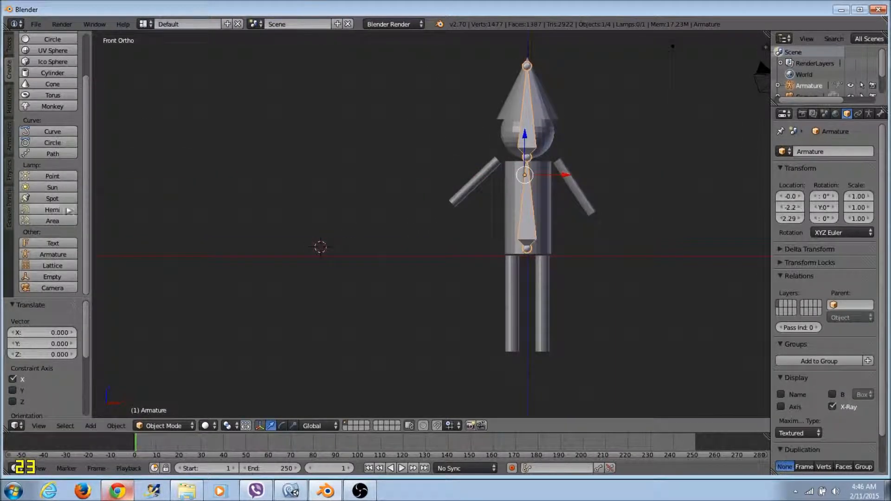
{"action": "left_click", "coordinate": [53, 255]}
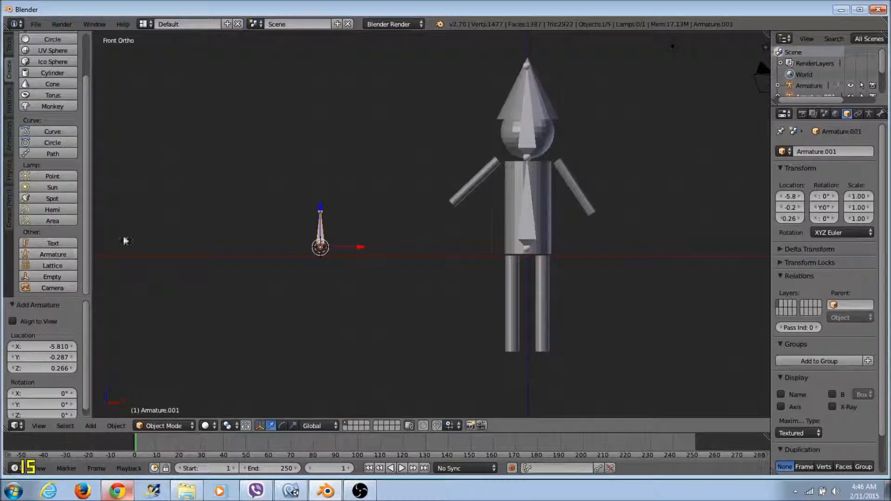
{"action": "key", "text": "Tab"}
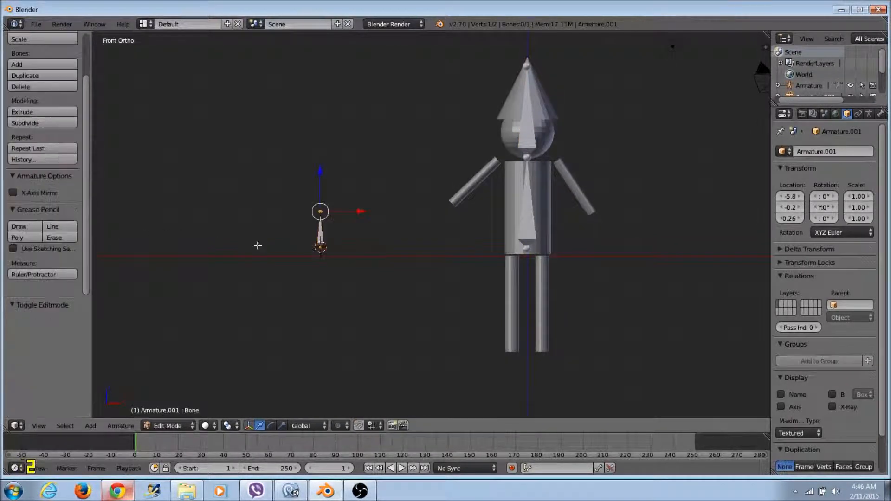
{"action": "key", "text": "w"}
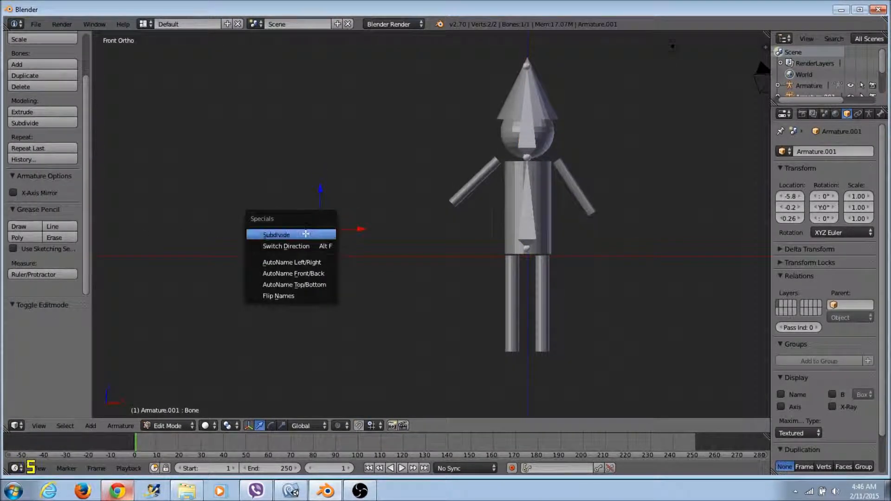
{"action": "left_click", "coordinate": [319, 239]}
Raise the second armature's bones about 0.564 units along Z and scale them up uniformly by about 3.087.
{"action": "key", "text": "g"}
{"action": "key", "text": "z"}
{"action": "left_click", "coordinate": [322, 190]}
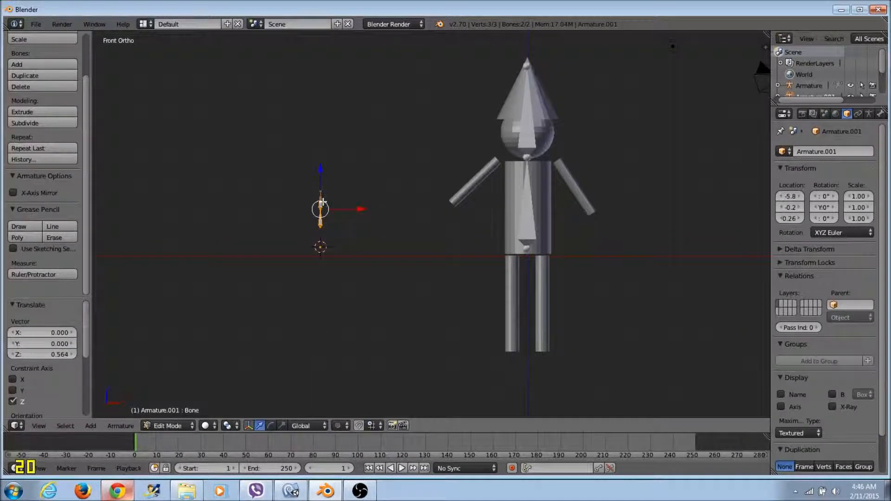
{"action": "key", "text": "s"}
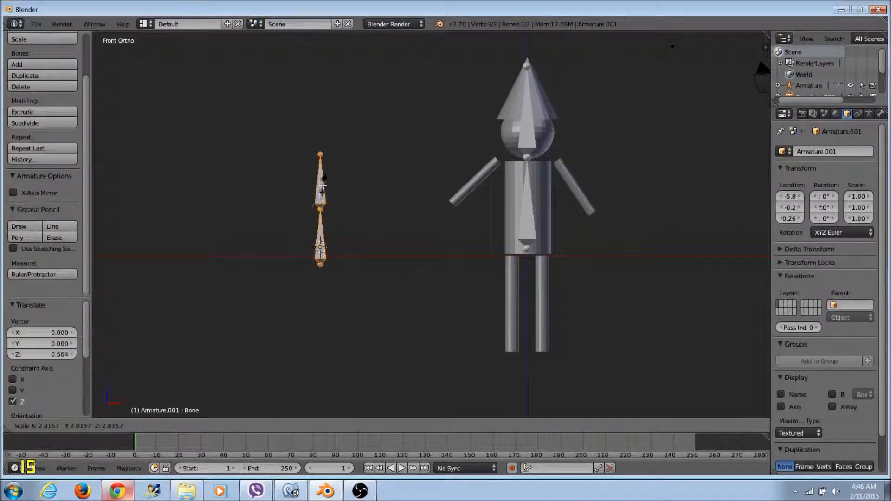
{"action": "left_click", "coordinate": [328, 201]}
Return to Object Mode and rotate the second armature about -138.916° to slant like the arm on the negative X side.
{"action": "key", "text": "r"}
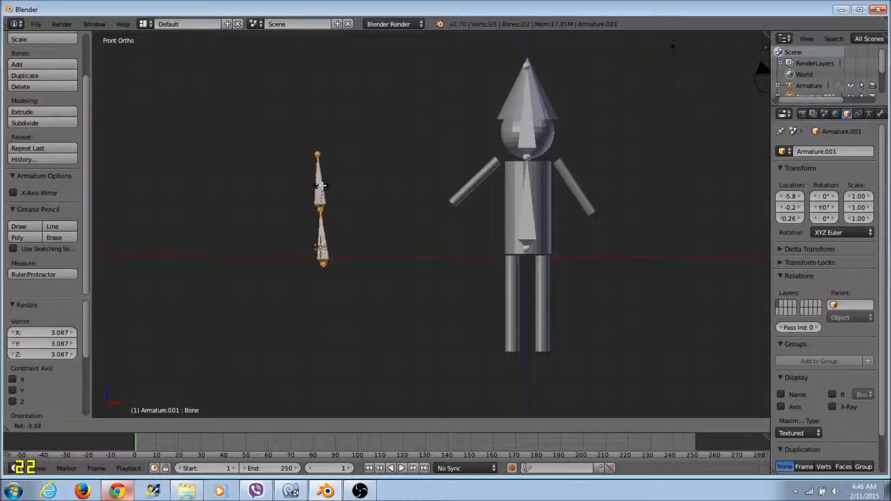
{"action": "right_click", "coordinate": [321, 181]}
{"action": "left_click", "coordinate": [174, 426]}
{"action": "left_click", "coordinate": [174, 411]}
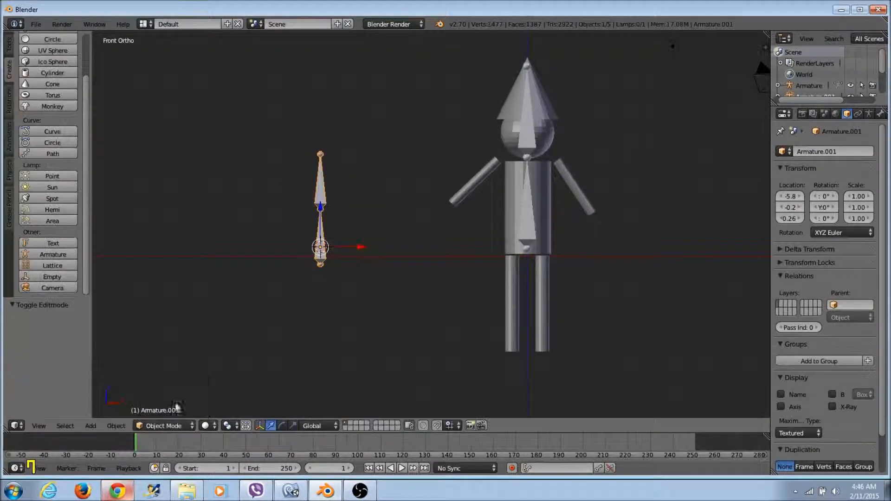
{"action": "key", "text": "r"}
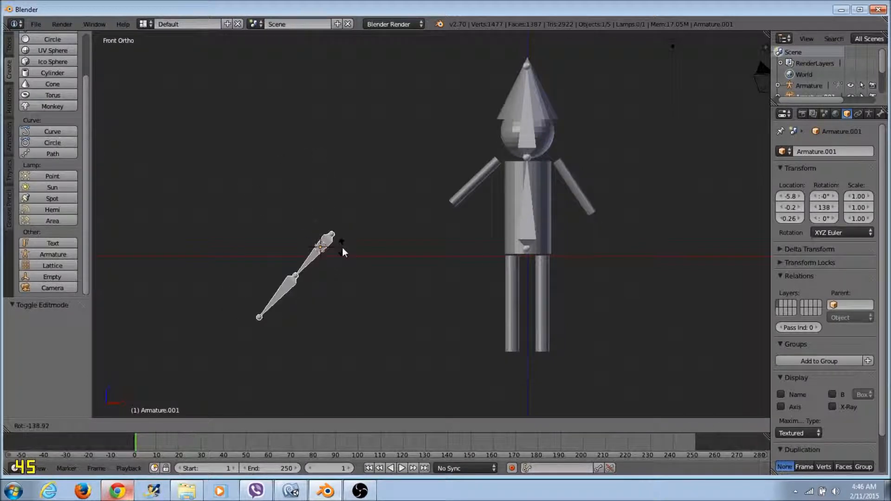
{"action": "left_click", "coordinate": [342, 249]}
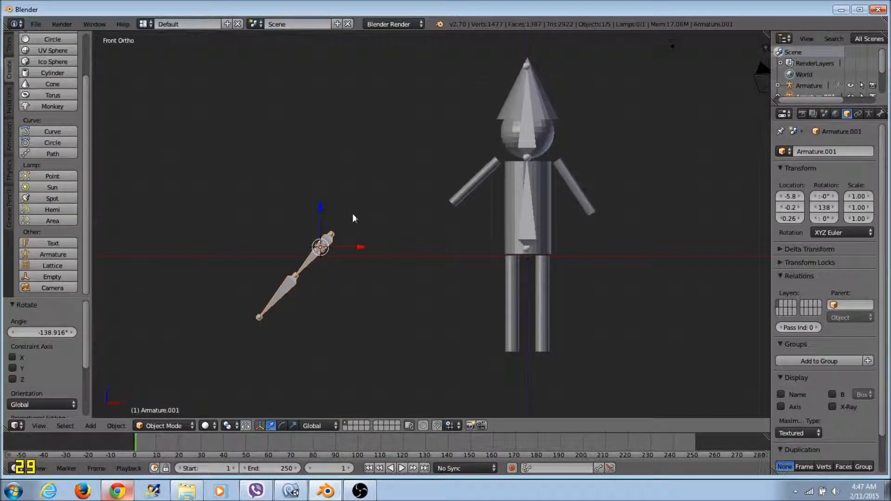
Move the second armature about 4.373 units along X and 0.956 along Z, raise it to the shoulder and shift it 0.251 along X.
{"action": "key", "text": "g"}
{"action": "left_click", "coordinate": [495, 212]}
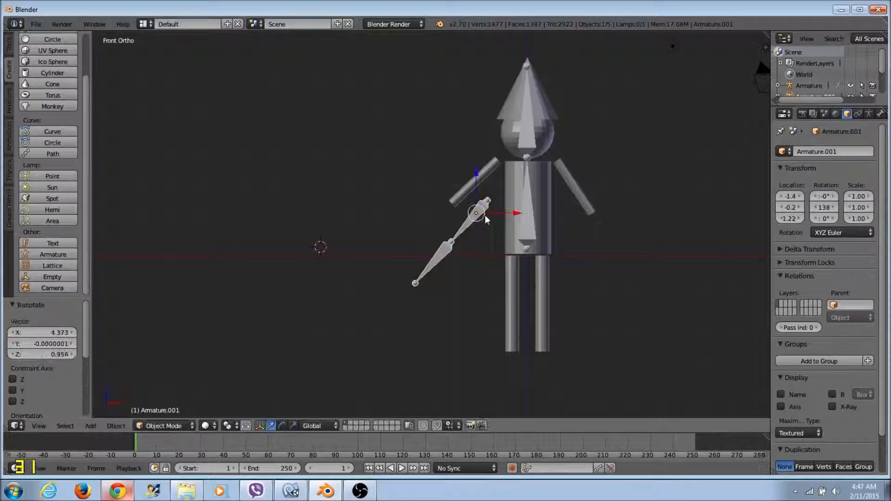
{"action": "key", "text": "g"}
{"action": "key", "text": "z"}
{"action": "left_click", "coordinate": [489, 148]}
{"action": "key", "text": "g"}
{"action": "key", "text": "x"}
{"action": "left_click", "coordinate": [506, 173]}
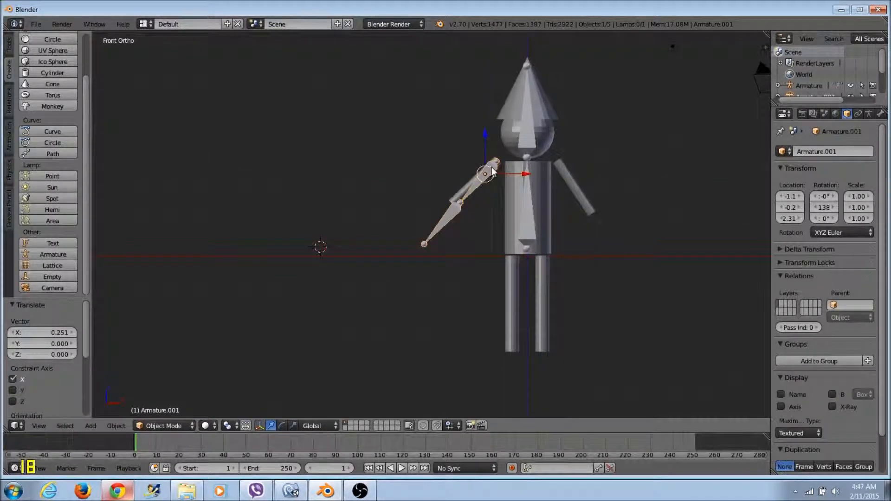
Rotate the arm armature about 10.079° and another 3.288° to follow the arm's slope.
{"action": "key", "text": "r"}
{"action": "left_click", "coordinate": [495, 170]}
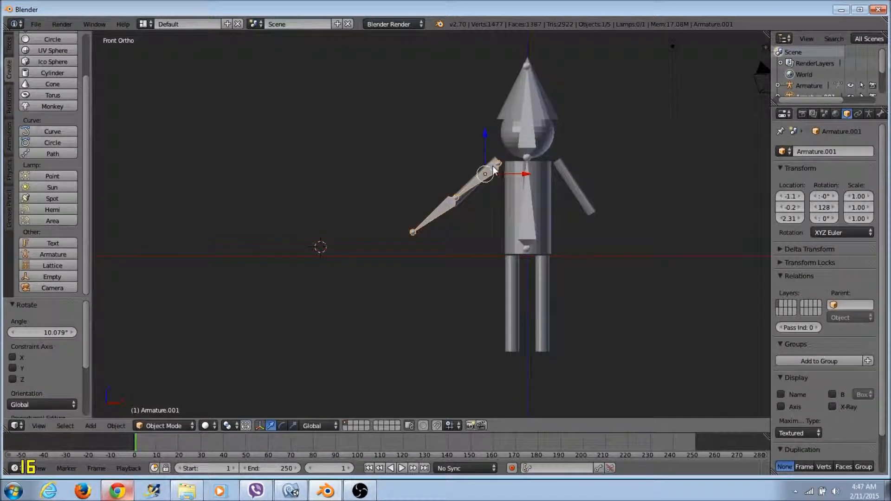
{"action": "left_click", "coordinate": [446, 242]}
{"action": "key", "text": "r"}
{"action": "left_click", "coordinate": [486, 163]}
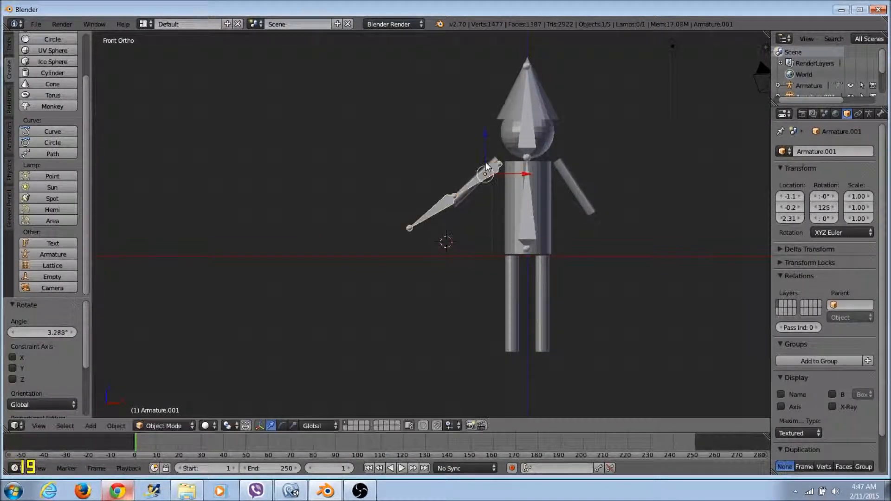
Scale the arm armature uniformly to about 0.652 and rotate it to line up with the arm.
{"action": "key", "text": "s"}
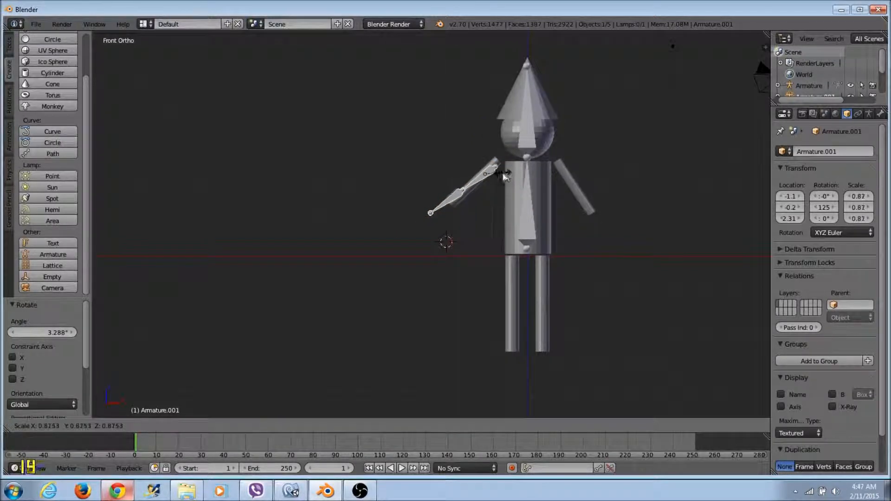
{"action": "left_click", "coordinate": [503, 177]}
{"action": "key", "text": "r"}
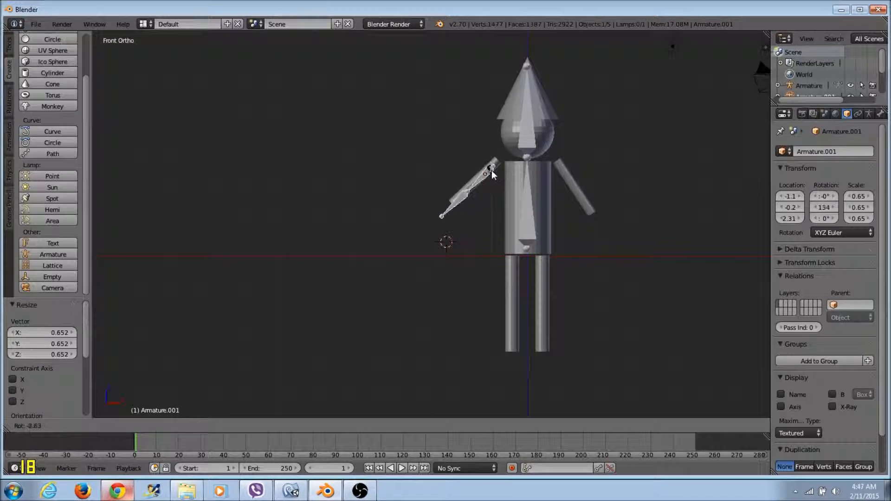
{"action": "left_click", "coordinate": [492, 171]}
Nudge the arm armature along X toward the shoulder and raise it about 0.188 units along Z onto the arm.
{"action": "key", "text": "g"}
{"action": "key", "text": "x"}
{"action": "key", "text": "z"}
{"action": "left_click", "coordinate": [504, 171]}
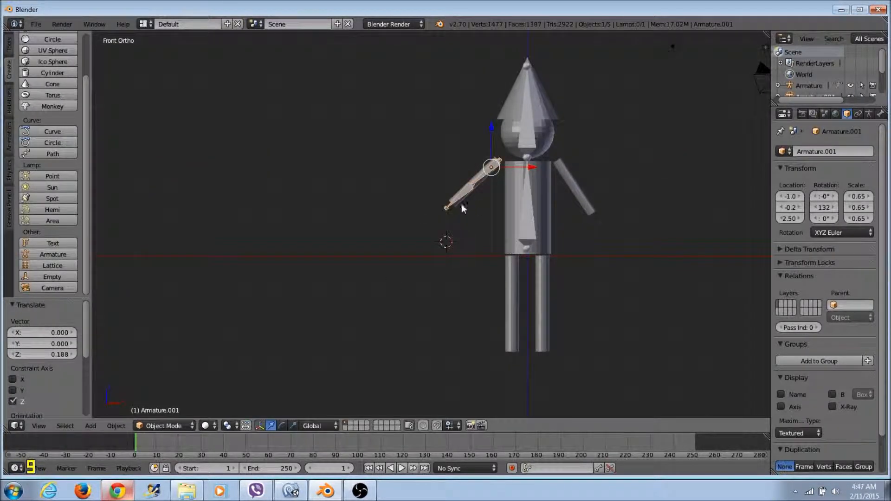
Duplicate the arm armature by copying and pasting it, and move the copy about 3.245 units along X.
{"action": "left_click", "coordinate": [478, 185]}
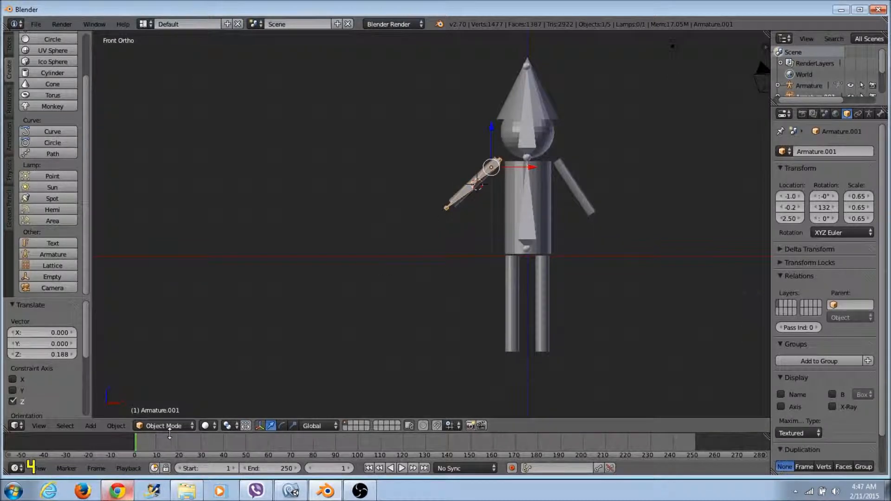
{"action": "key", "text": "ctrl+c"}
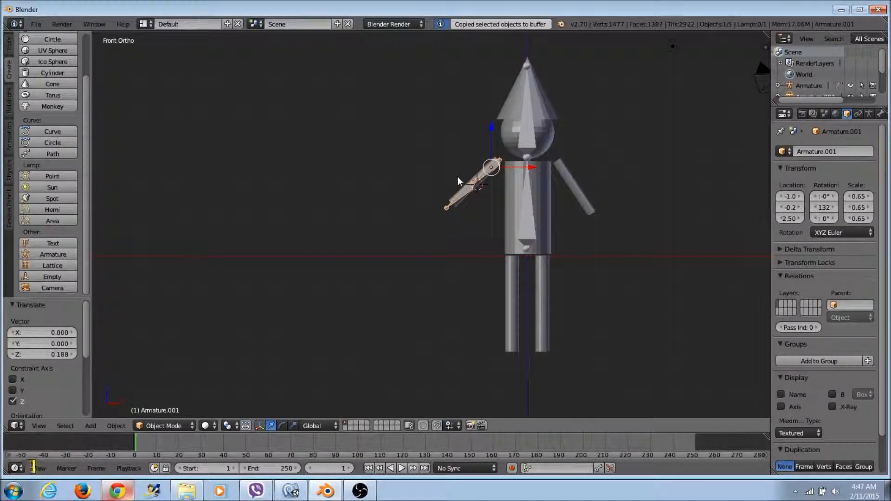
{"action": "key", "text": "ctrl+v"}
{"action": "key", "text": "g"}
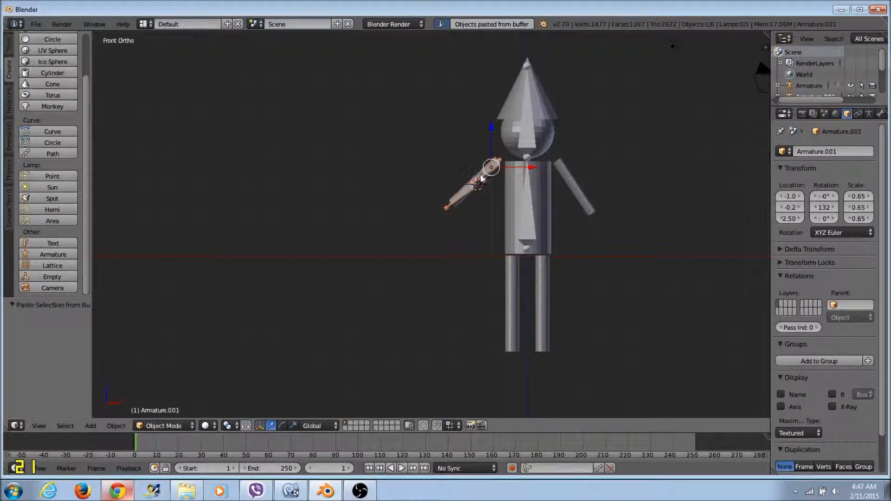
{"action": "key", "text": "x"}
{"action": "left_click", "coordinate": [621, 166]}
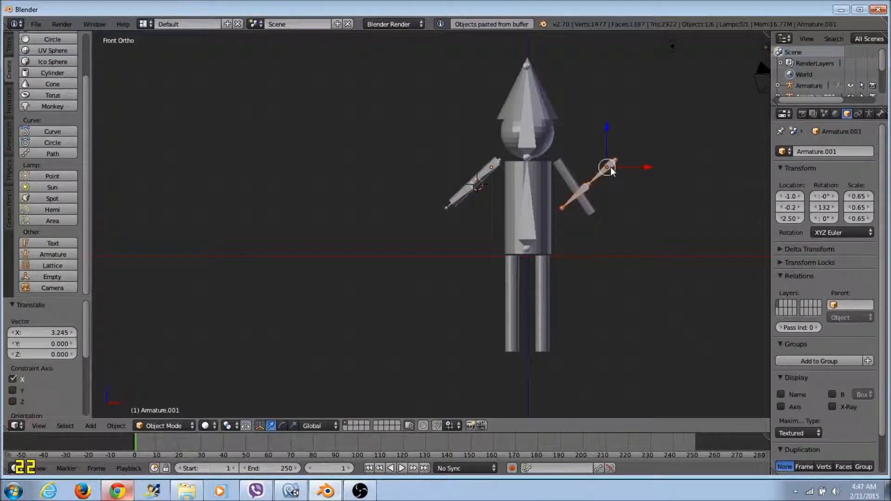
Rotate the copied arm armature to match the opposite arm's slope and move it about -1.254 units along X onto that arm.
{"action": "key", "text": "t"}
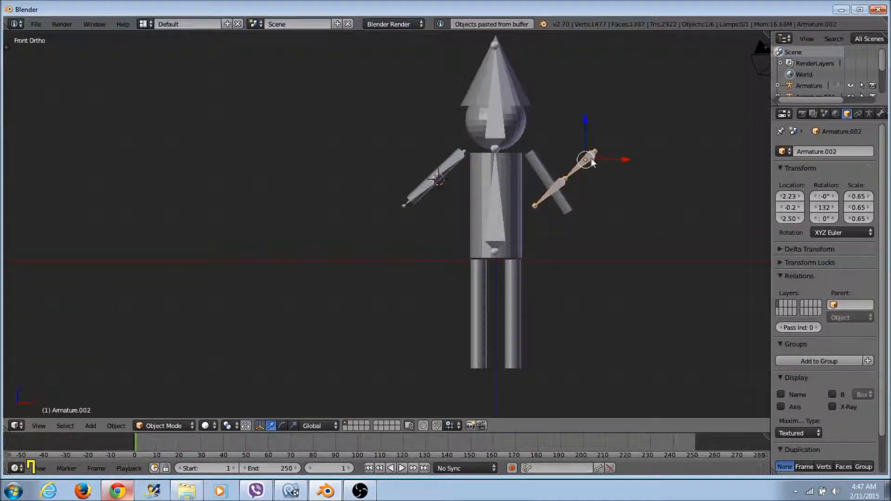
{"action": "key", "text": "t"}
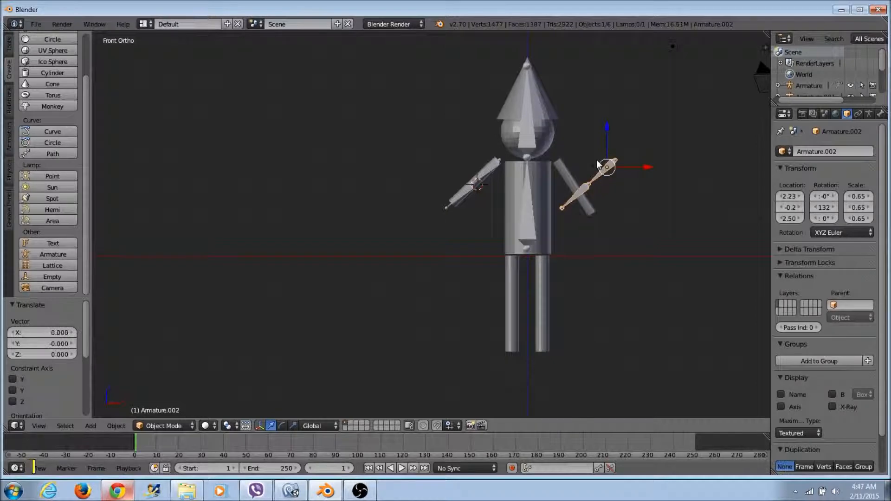
{"action": "key", "text": "r"}
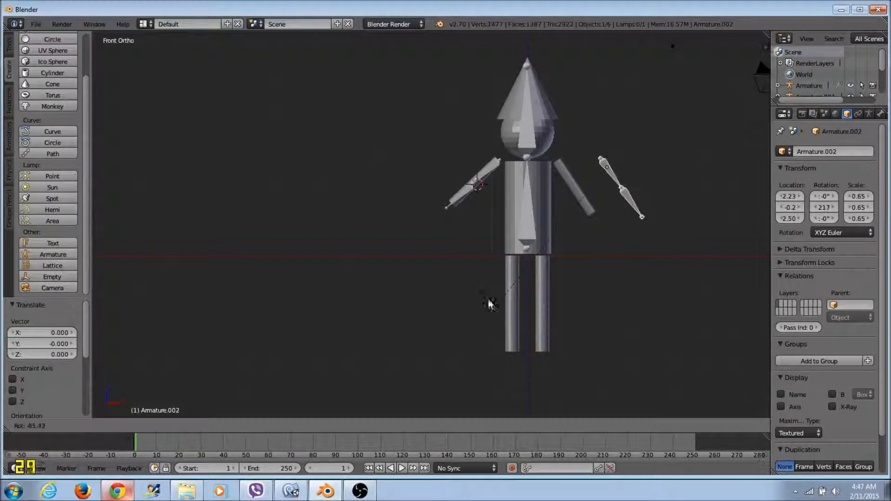
{"action": "left_click", "coordinate": [487, 302]}
{"action": "key", "text": "g"}
{"action": "key", "text": "x"}
{"action": "left_click", "coordinate": [586, 170]}
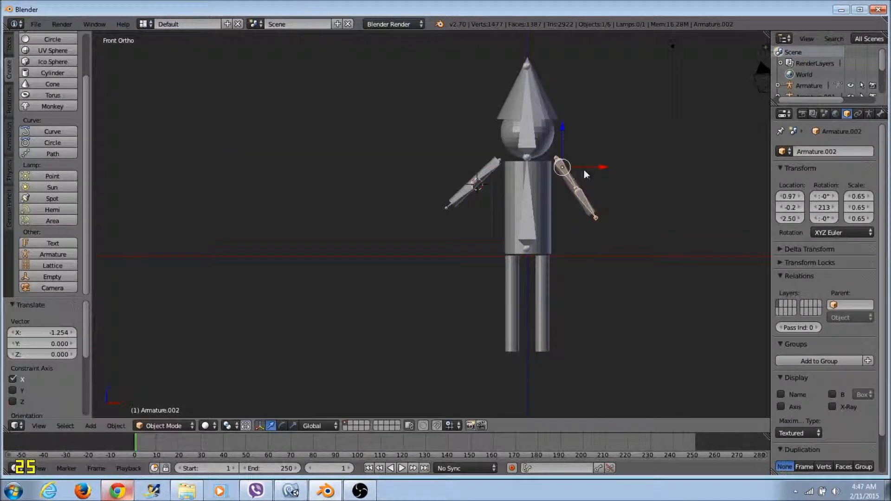
Move the copied arm armature about -1.569 units along Y, toward the body armature in front of the character.
{"action": "middle_click_drag", "start_coordinate": [619, 298], "coordinate": [420, 302]}
{"action": "key", "text": "g"}
{"action": "key", "text": "y"}
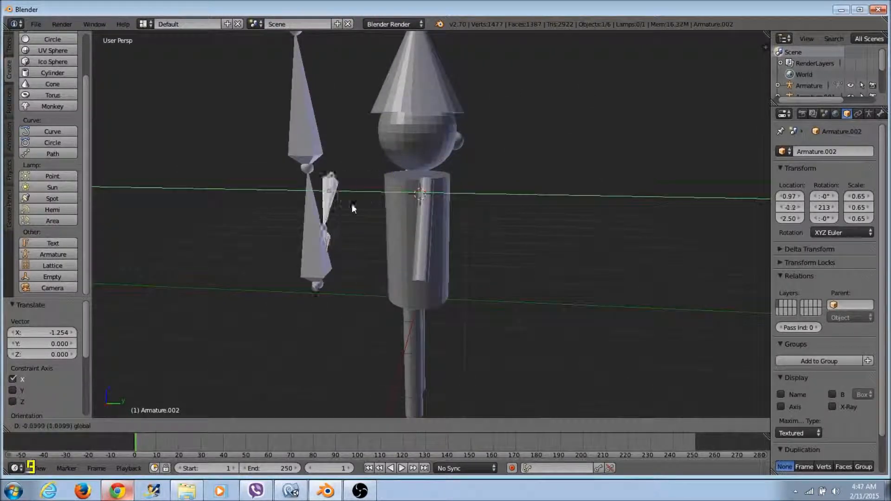
{"action": "left_click", "coordinate": [322, 209]}
Select the original arm armature and move it about -1.869 units along Y to line up with the body armature.
{"action": "middle_click_drag", "start_coordinate": [156, 288], "coordinate": [443, 201]}
{"action": "right_click", "coordinate": [462, 197]}
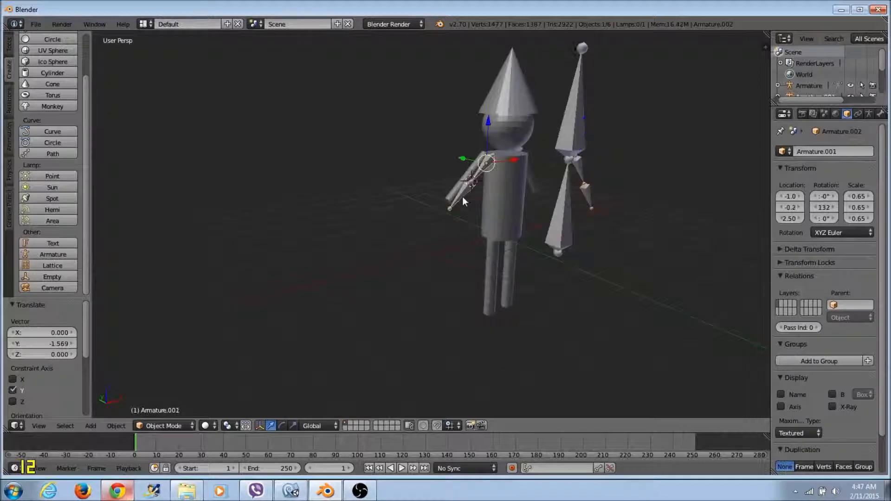
{"action": "key", "text": "g"}
{"action": "key", "text": "x"}
{"action": "left_click", "coordinate": [455, 214]}
{"action": "middle_click_drag", "start_coordinate": [520, 300], "coordinate": [561, 275]}
{"action": "left_click_drag", "start_coordinate": [400, 170], "coordinate": [465, 190]}
{"action": "middle_click_drag", "start_coordinate": [464, 190], "coordinate": [434, 235]}
Move the copied arm armature another -0.495 units along Y so it lines up with the body armature.
{"action": "right_click", "coordinate": [557, 143]}
{"action": "key", "text": "g"}
{"action": "left_click", "coordinate": [426, 239]}
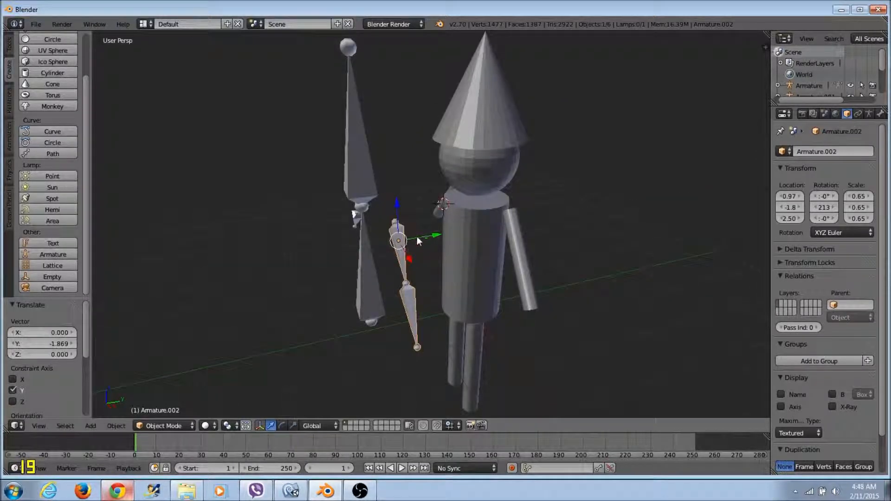
{"action": "left_click_drag", "start_coordinate": [426, 238], "coordinate": [397, 248]}
{"action": "middle_click_drag", "start_coordinate": [302, 292], "coordinate": [381, 251]}
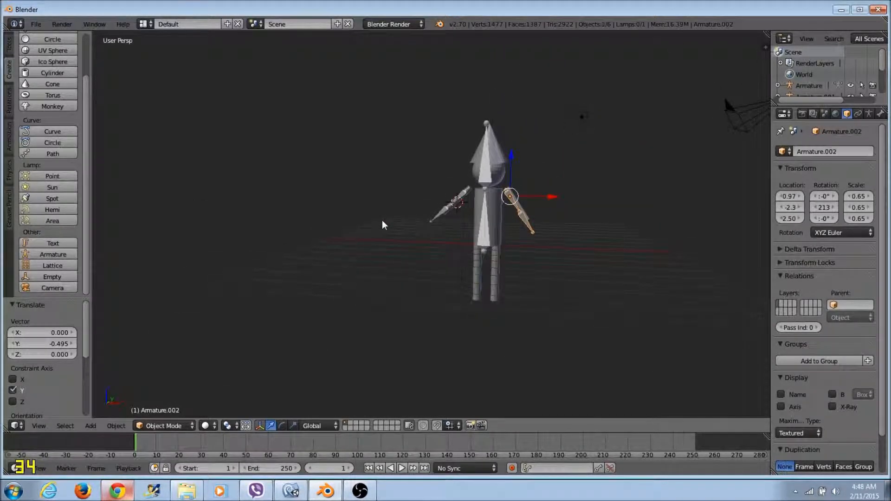
Add a cylinder with nothing else selected and scale it uniformly to about 0.229.
{"action": "key", "text": "a"}
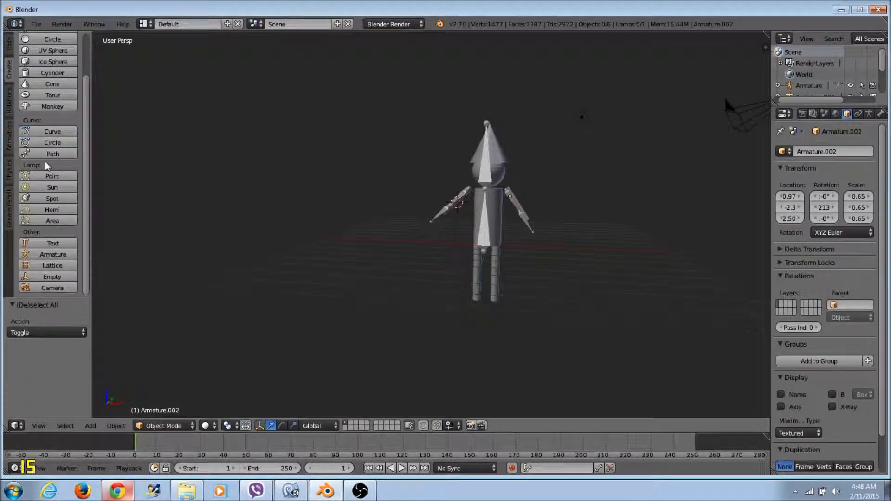
{"action": "scroll", "coordinate": [41, 158], "scroll_direction": "up", "scroll_amount": 3}
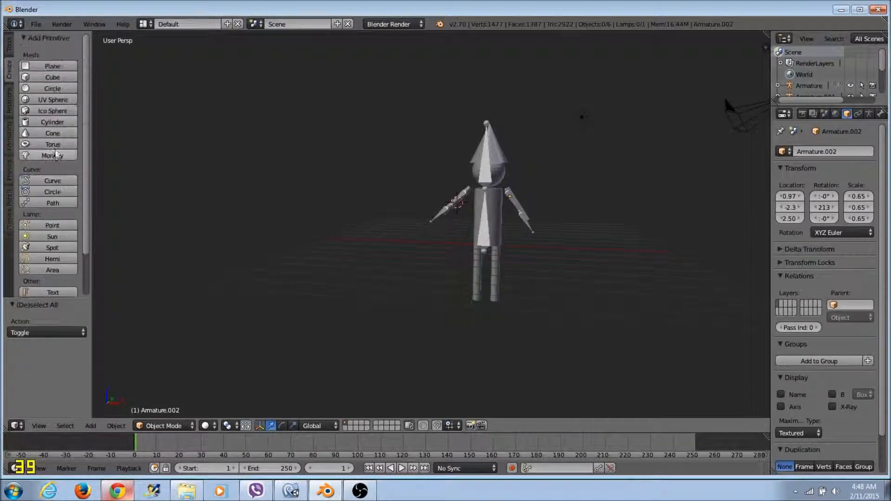
{"action": "left_click", "coordinate": [41, 122]}
{"action": "key", "text": "s"}
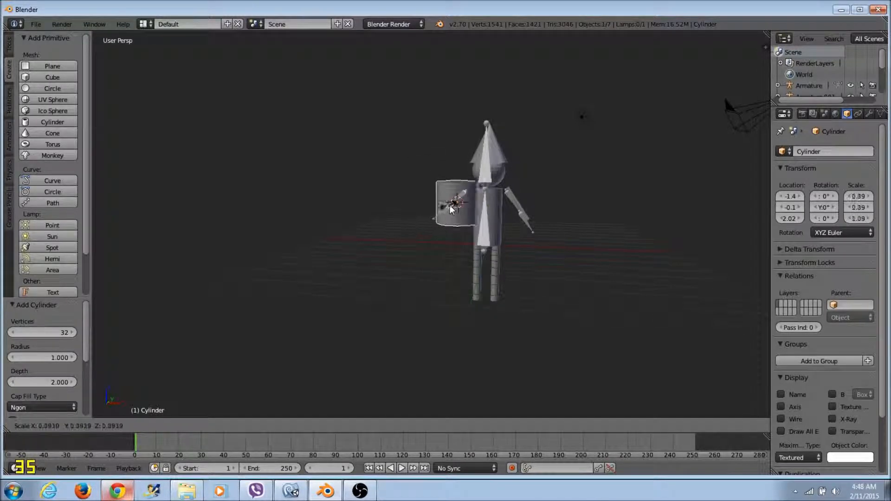
{"action": "left_click", "coordinate": [459, 204]}
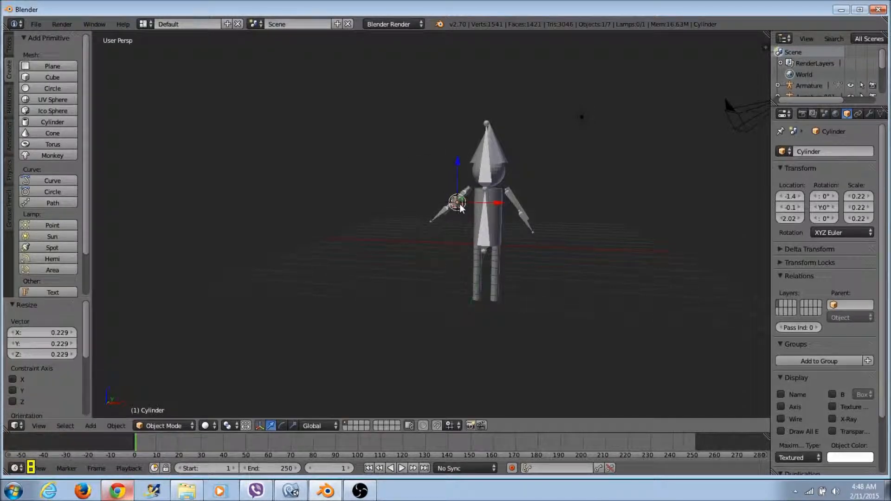
Move the small cylinder about -1.943 units along X, clear of the character in front view.
{"action": "key", "text": "g"}
{"action": "key", "text": "x"}
{"action": "left_click", "coordinate": [439, 208]}
{"action": "key", "text": "KP_1"}
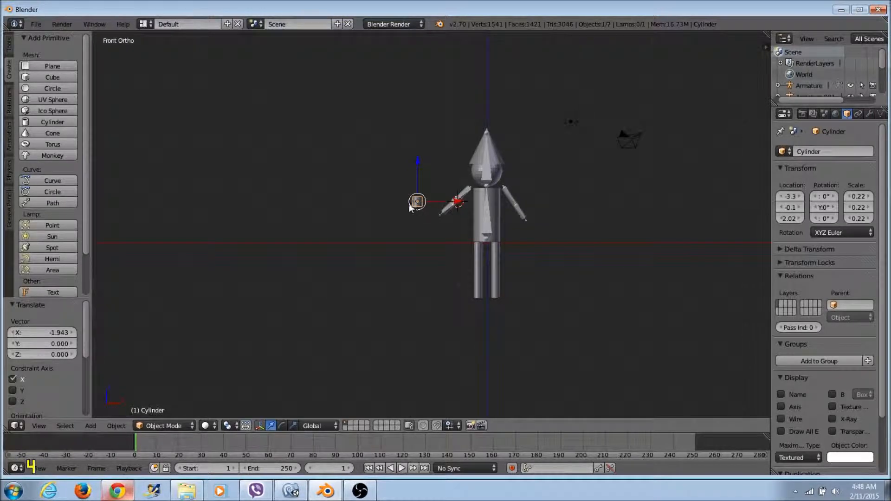
{"action": "scroll", "coordinate": [405, 210], "scroll_direction": "up", "scroll_amount": 5}
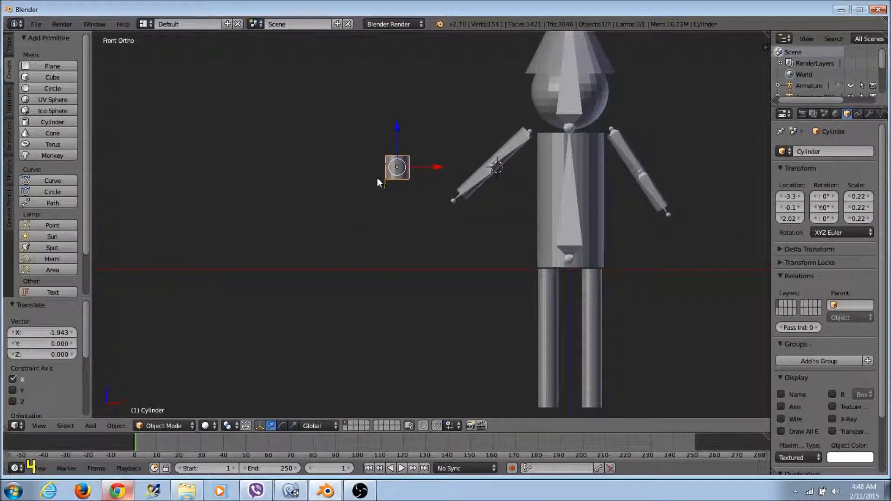
Try extending the cylinder upward in Edit Mode and undo the last edits.
{"action": "left_click", "coordinate": [174, 425]}
{"action": "left_click", "coordinate": [174, 404]}
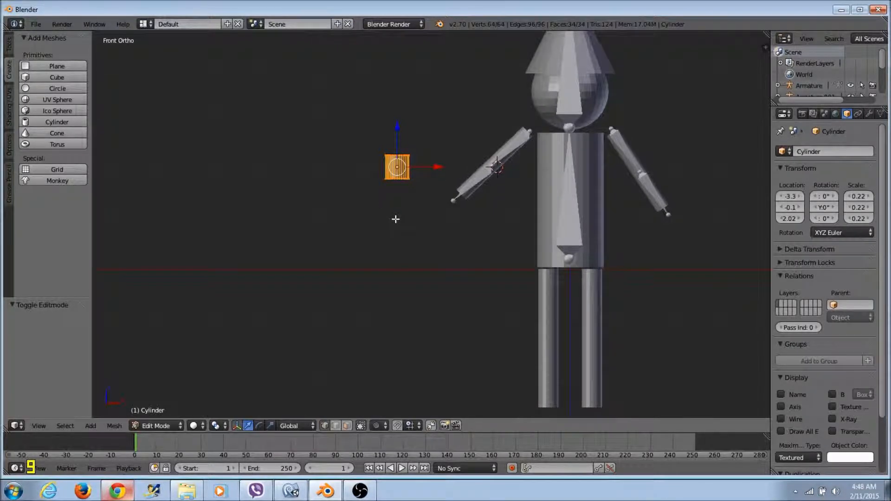
{"action": "key", "text": "x"}
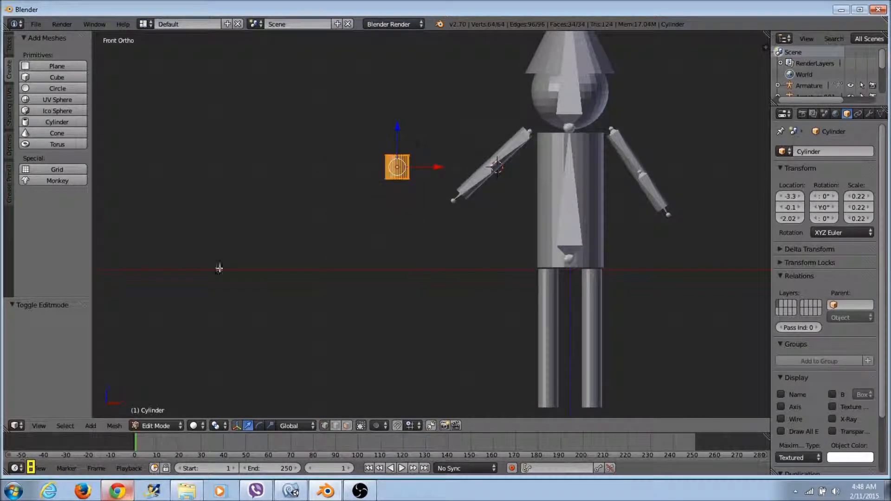
{"action": "left_click", "coordinate": [156, 426]}
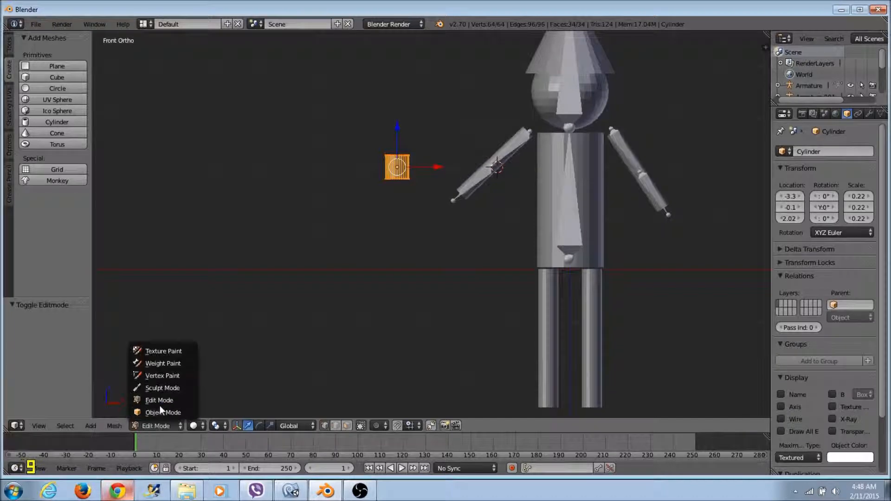
{"action": "left_click", "coordinate": [258, 312]}
{"action": "key", "text": "ctrl+z"}
{"action": "key", "text": "ctrl+z"}
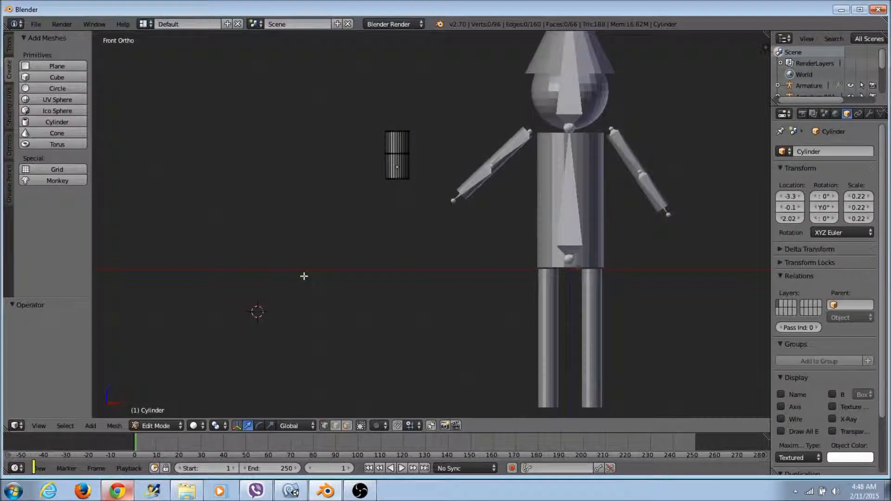
Return the cylinder to Object Mode and delete it.
{"action": "right_click", "coordinate": [405, 163]}
{"action": "right_click", "coordinate": [403, 169]}
{"action": "left_click", "coordinate": [171, 428]}
{"action": "left_click", "coordinate": [167, 414]}
{"action": "key", "text": "x"}
{"action": "left_click", "coordinate": [388, 163]}
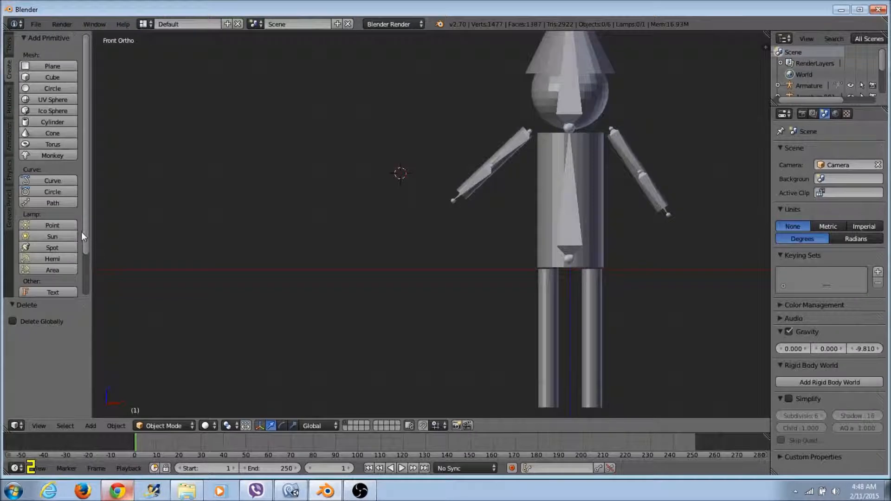
Add a new armature beside the character and subdivide its bone with one cut.
{"action": "scroll", "coordinate": [69, 260], "scroll_direction": "down", "scroll_amount": 3}
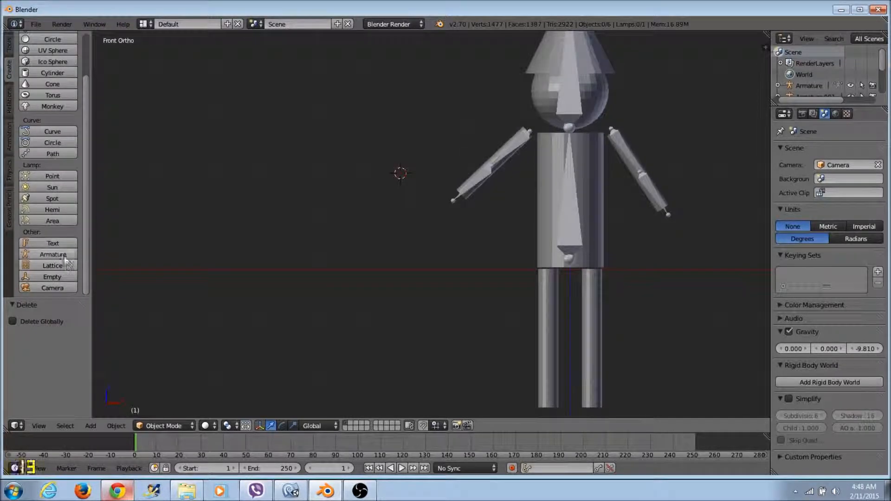
{"action": "left_click", "coordinate": [53, 255]}
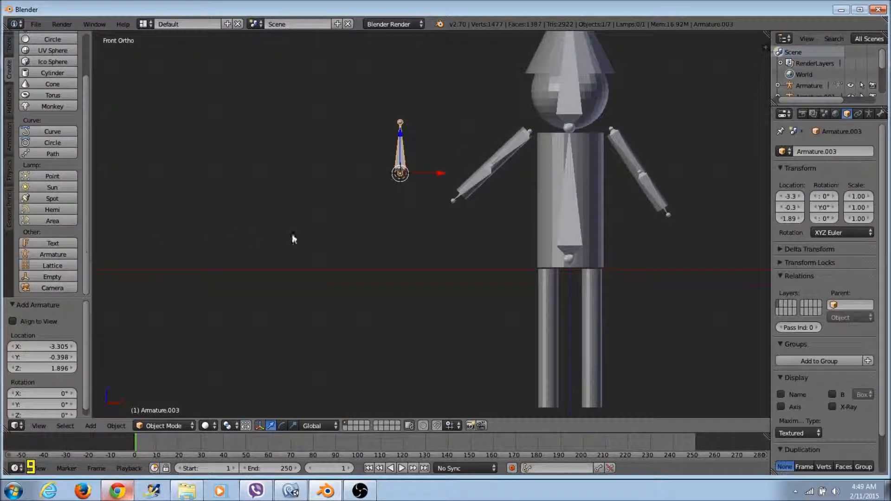
{"action": "key", "text": "Tab"}
{"action": "right_click", "coordinate": [402, 155]}
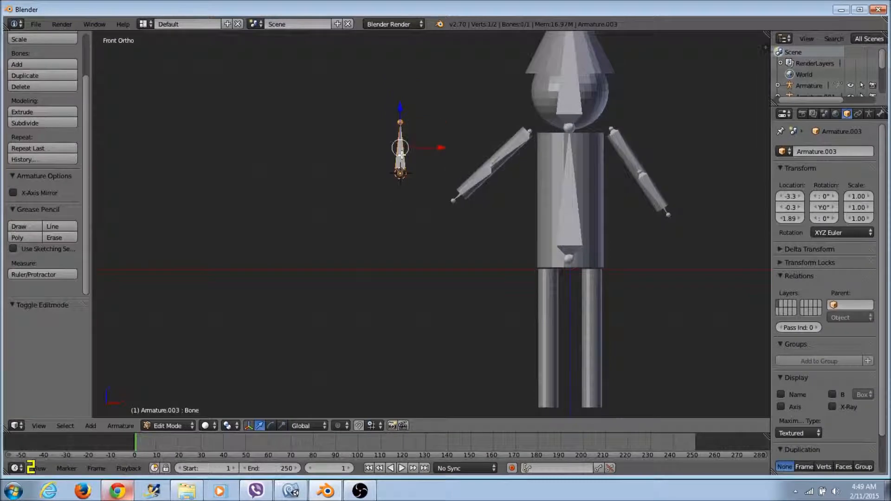
{"action": "key", "text": "w"}
{"action": "left_click", "coordinate": [402, 154]}
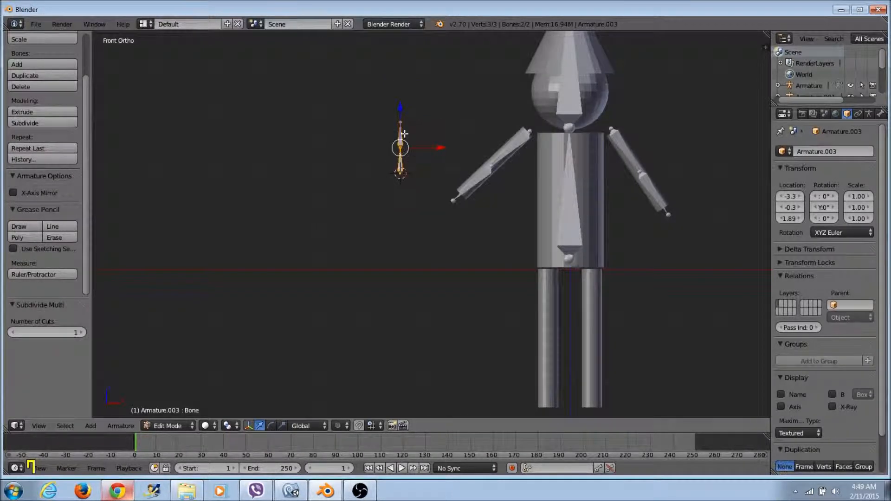
Scale both bones of the new armature uniformly by about -4.134 and return to Object Mode.
{"action": "key", "text": "s"}
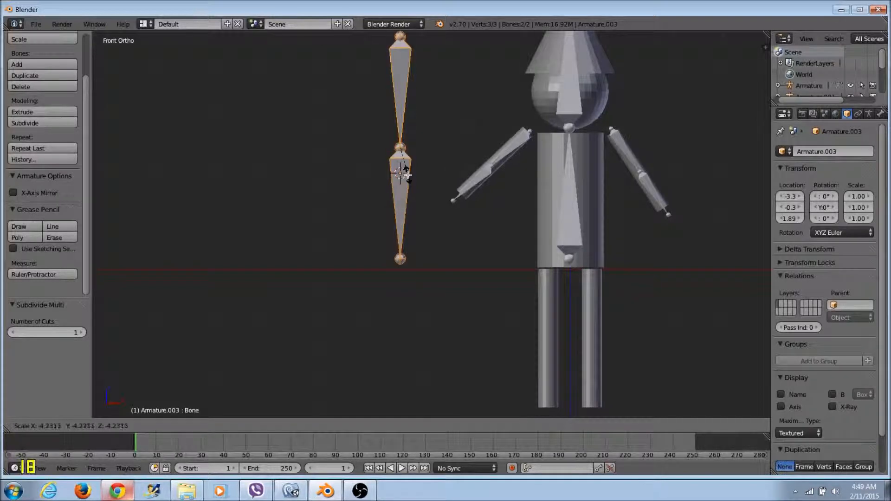
{"action": "left_click", "coordinate": [406, 157]}
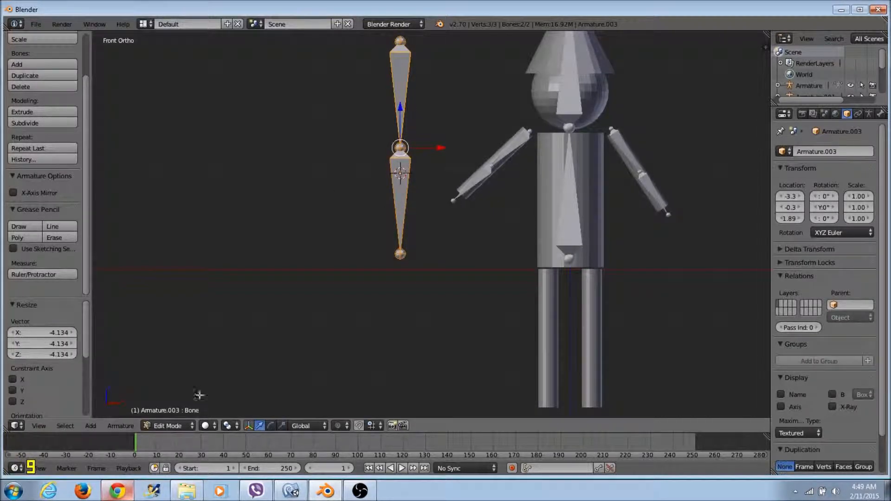
{"action": "left_click", "coordinate": [182, 425]}
{"action": "left_click", "coordinate": [177, 403]}
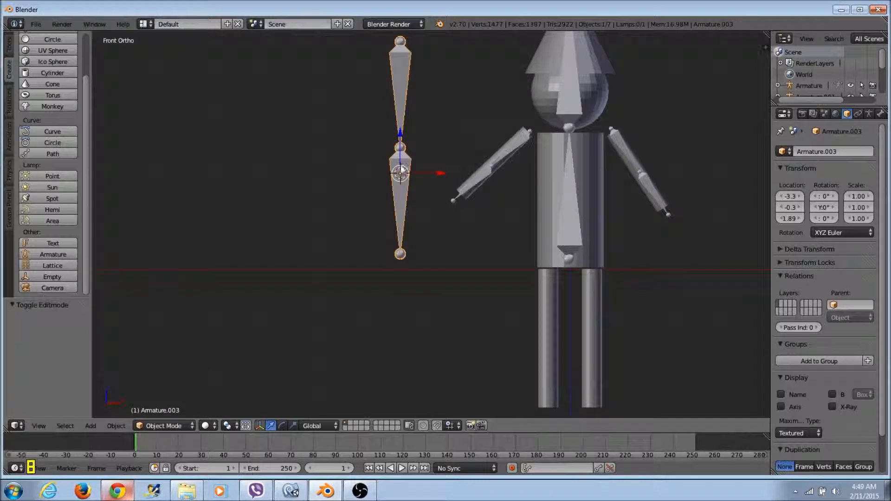
Move the new armature about -2.863 units along Z and 3.799 along X onto the character's leg.
{"action": "key", "text": "g"}
{"action": "key", "text": "z"}
{"action": "left_click", "coordinate": [422, 299]}
{"action": "key", "text": "g"}
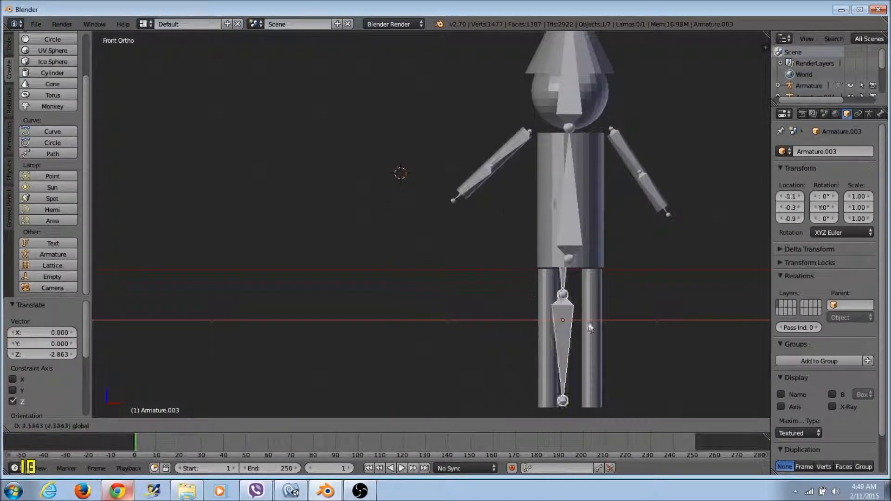
{"action": "left_click", "coordinate": [610, 339]}
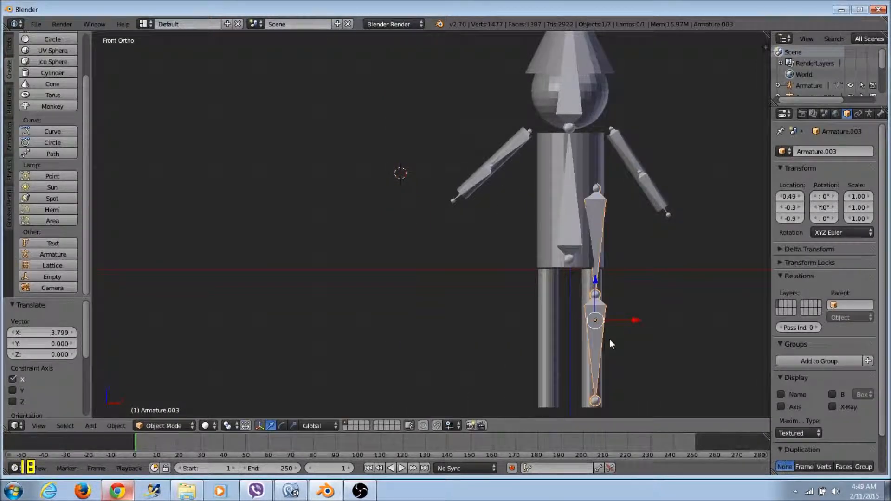
Scale the leg armature uniformly to about -0.7 to fit the leg and move it about -1.027 units along Y.
{"action": "key", "text": "s"}
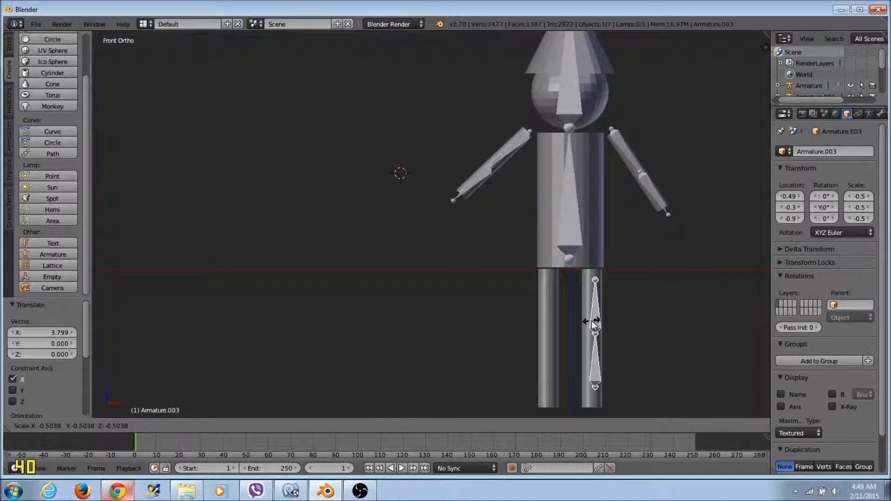
{"action": "left_click", "coordinate": [595, 320]}
{"action": "middle_click_drag", "start_coordinate": [612, 363], "coordinate": [520, 329]}
{"action": "left_click_drag", "start_coordinate": [389, 271], "coordinate": [298, 277]}
{"action": "middle_click_drag", "start_coordinate": [306, 281], "coordinate": [328, 315]}
{"action": "scroll", "coordinate": [327, 314], "scroll_direction": "down", "scroll_amount": 6}
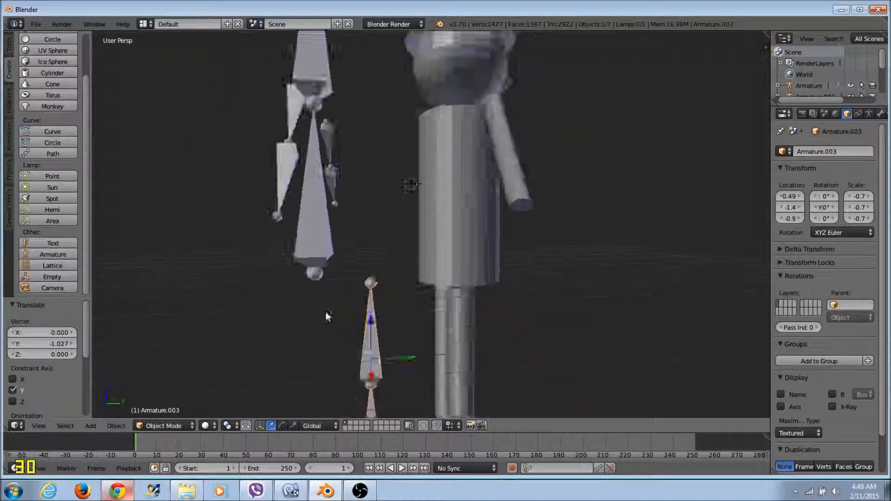
{"action": "left_click", "coordinate": [405, 345]}
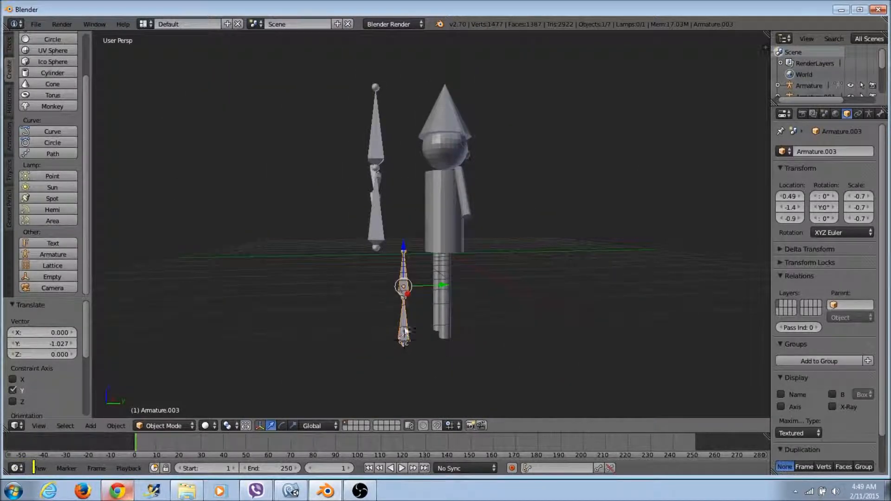
Rotate the leg armature upright to about 181° around X and move it about -1.072 units along Y.
{"action": "key", "text": "r"}
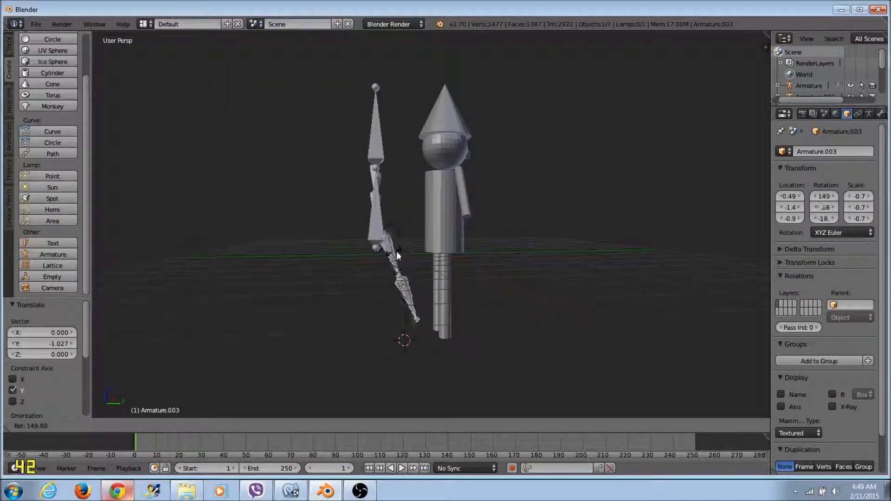
{"action": "left_click", "coordinate": [408, 257]}
{"action": "left_click_drag", "start_coordinate": [426, 285], "coordinate": [392, 289]}
Lower the leg armature to a Z location of about -1.8 and align it with the character's leg at about 0.44 in X.
{"action": "middle_click_drag", "start_coordinate": [222, 328], "coordinate": [341, 333]}
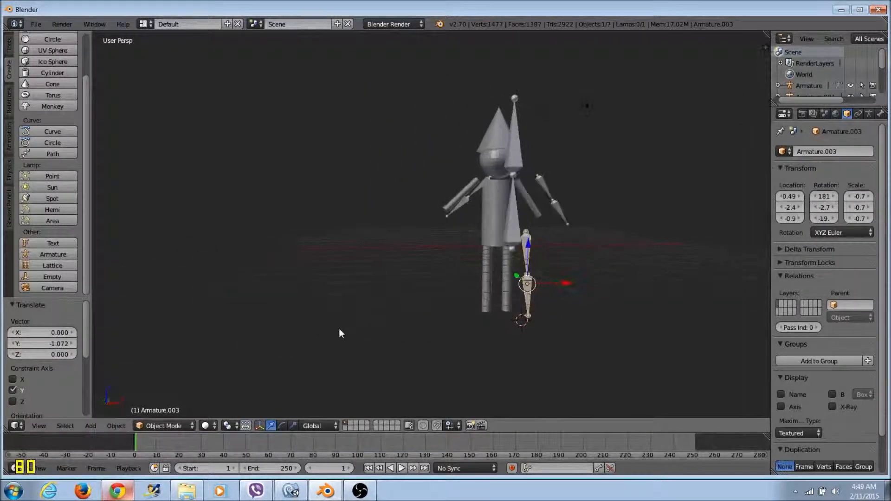
{"action": "left_click_drag", "start_coordinate": [529, 255], "coordinate": [544, 305]}
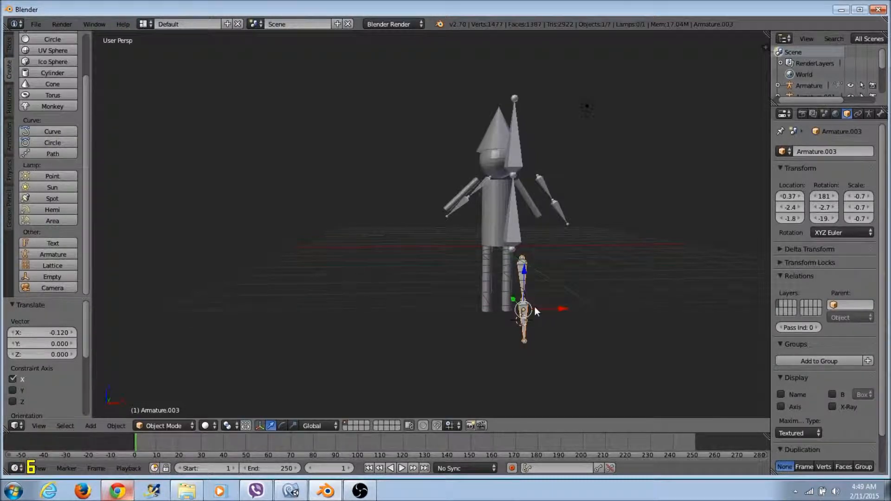
{"action": "key", "text": "KP_1"}
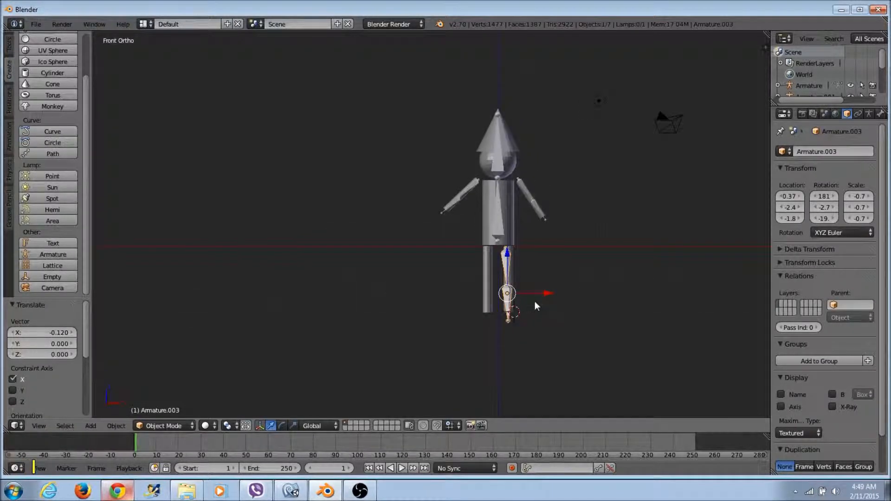
{"action": "key", "text": "g"}
{"action": "left_click", "coordinate": [530, 292]}
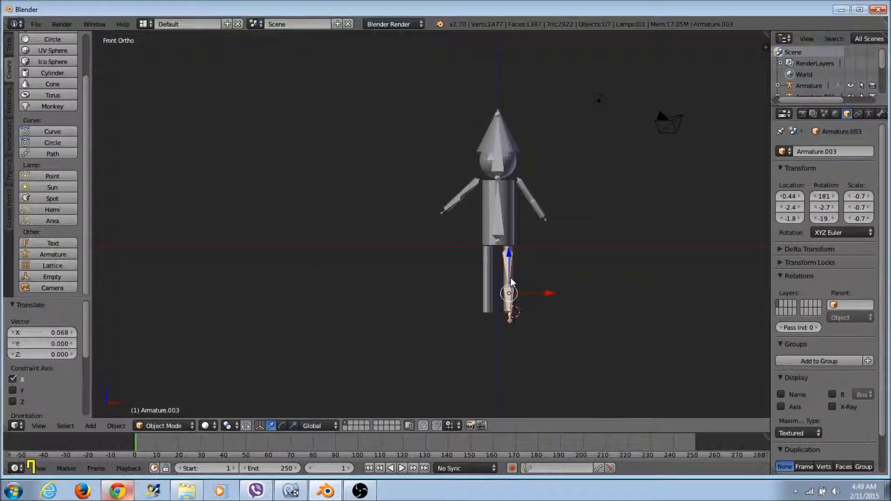
Duplicate the leg armature and move the copy about -0.858 units along X onto the other leg.
{"action": "key", "text": "ctrl+c"}
{"action": "key", "text": "ctrl+v"}
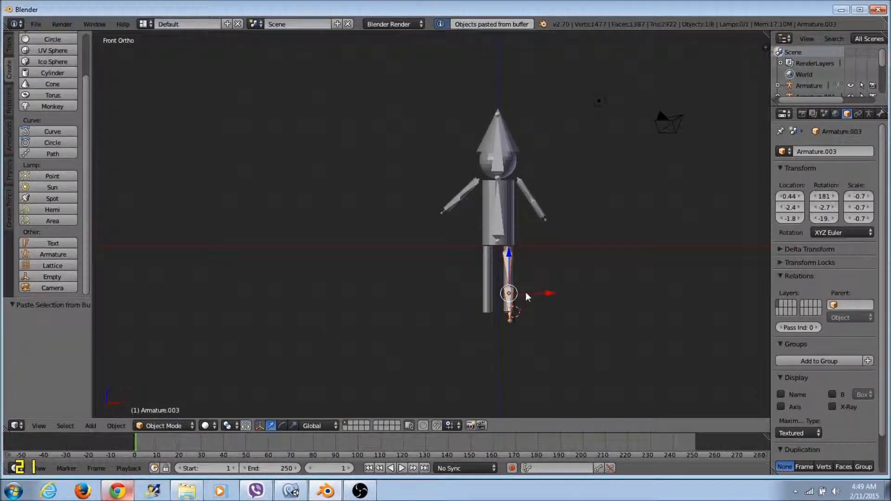
{"action": "key", "text": "g"}
{"action": "key", "text": "x"}
{"action": "left_click", "coordinate": [501, 298]}
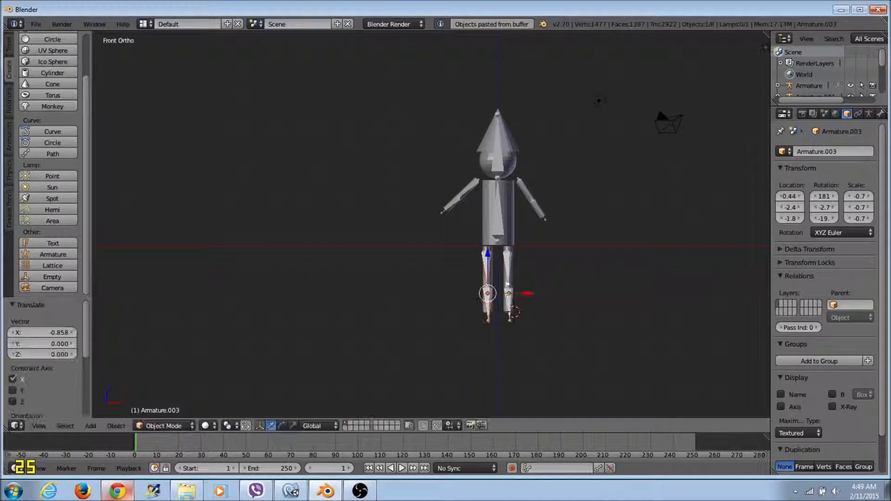
Rotate the copied leg armature slightly and shift it about 0.113 units along X to centre it on its leg.
{"action": "key", "text": "r"}
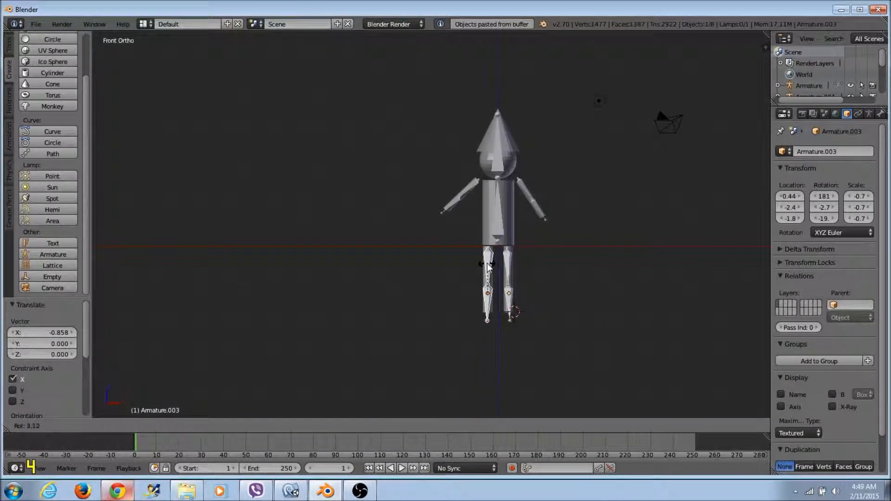
{"action": "left_click", "coordinate": [501, 296]}
{"action": "left_click", "coordinate": [501, 294]}
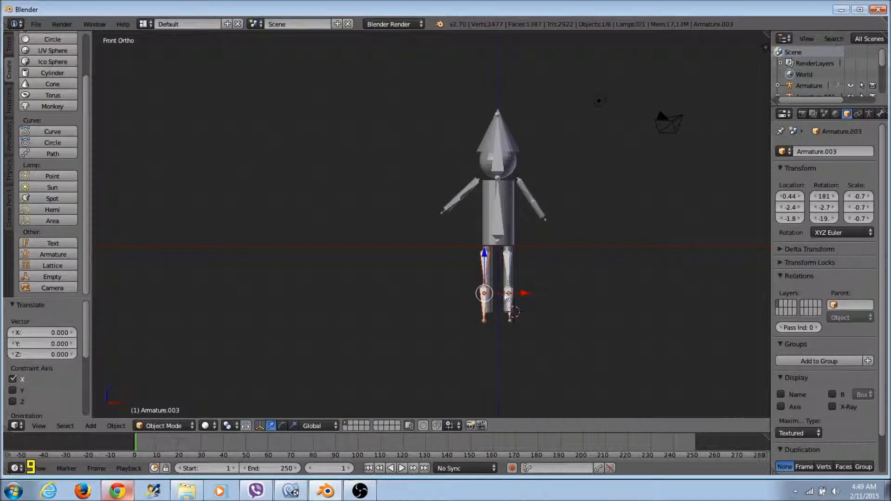
{"action": "left_click_drag", "start_coordinate": [505, 297], "coordinate": [508, 298]}
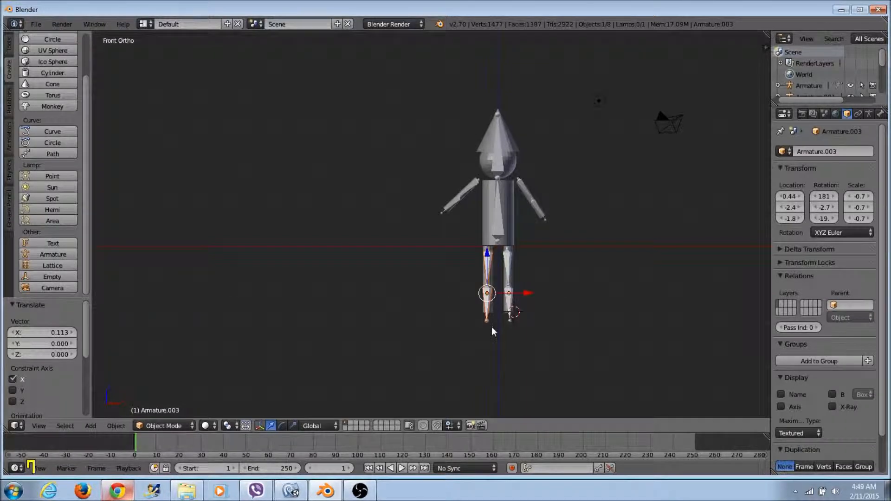
Select the body, arm and leg armatures together and join them into one armature.
{"action": "middle_click_drag", "start_coordinate": [569, 250], "coordinate": [495, 291]}
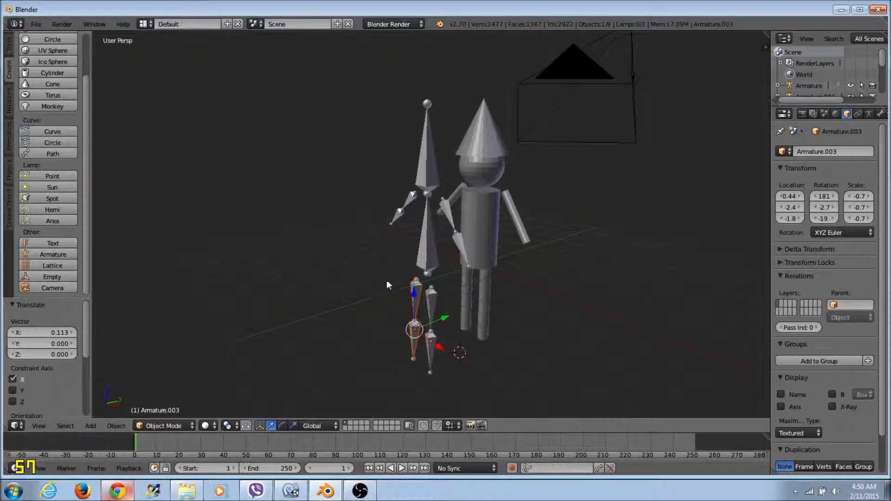
{"action": "right_click", "coordinate": [402, 210], "text": "shift"}
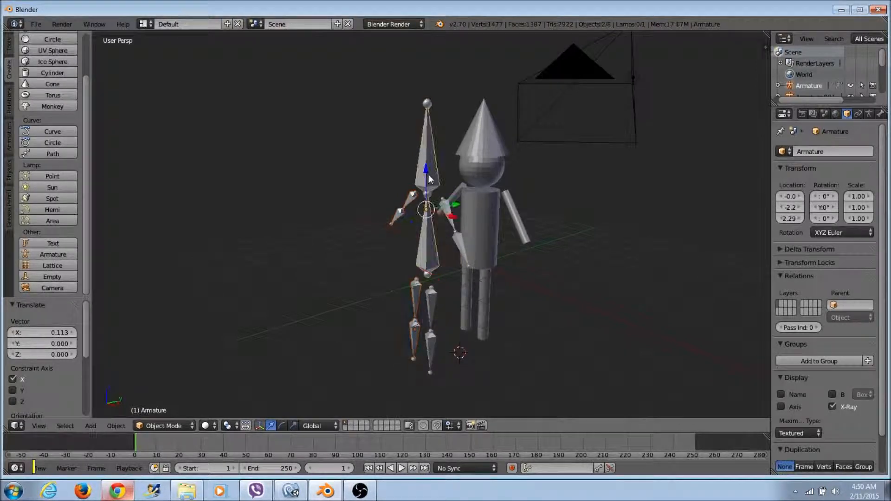
{"action": "right_click", "coordinate": [410, 202]}
{"action": "right_click", "coordinate": [449, 221], "text": "shift"}
{"action": "right_click", "coordinate": [431, 305], "text": "shift"}
{"action": "right_click", "coordinate": [412, 305], "text": "shift"}
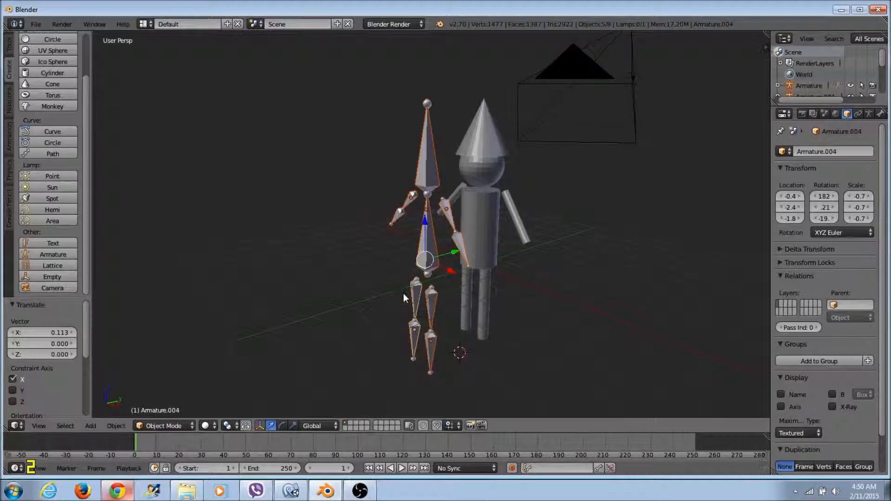
{"action": "key", "text": "ctrl+j"}
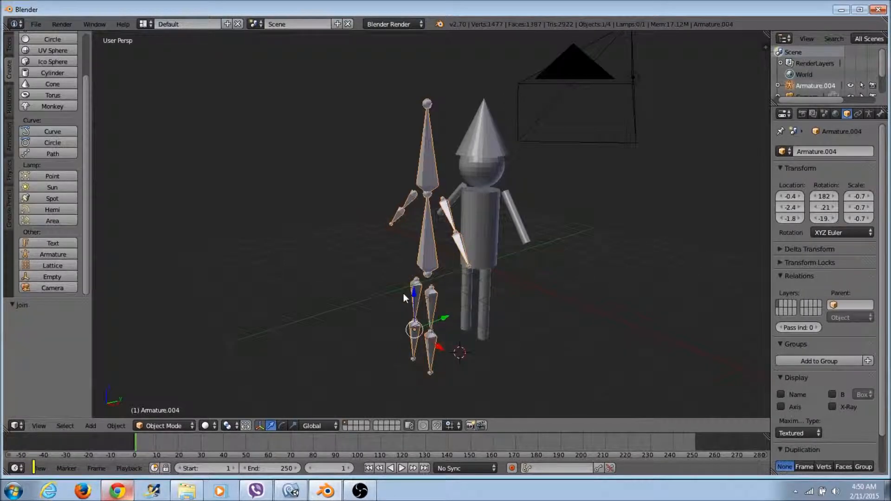
Move the joined armature along Y into the character's body, to a Y location of about -0.2.
{"action": "right_click", "coordinate": [473, 206]}
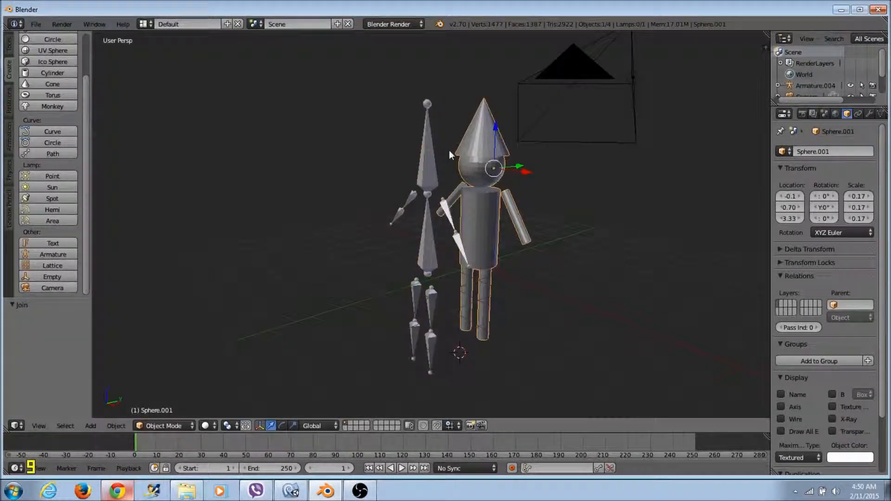
{"action": "right_click", "coordinate": [405, 221]}
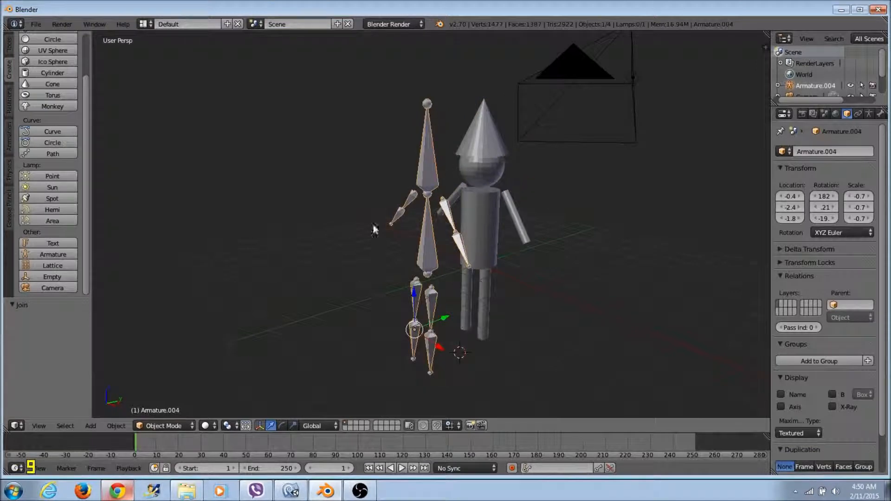
{"action": "middle_click_drag", "start_coordinate": [421, 340], "coordinate": [394, 314]}
{"action": "left_click_drag", "start_coordinate": [402, 310], "coordinate": [464, 313]}
{"action": "middle_click_drag", "start_coordinate": [340, 350], "coordinate": [456, 328]}
{"action": "left_click_drag", "start_coordinate": [454, 314], "coordinate": [441, 314]}
{"action": "middle_click_drag", "start_coordinate": [338, 358], "coordinate": [480, 367]}
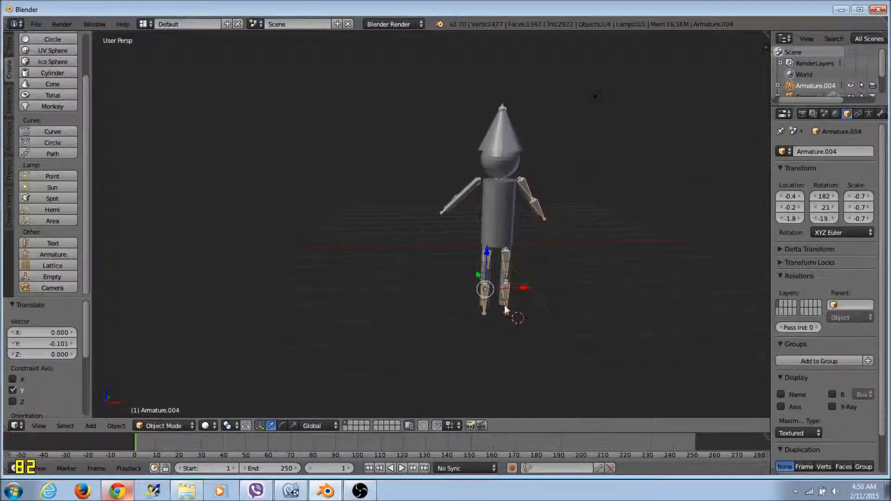
{"action": "middle_click_drag", "start_coordinate": [530, 214], "coordinate": [546, 182]}
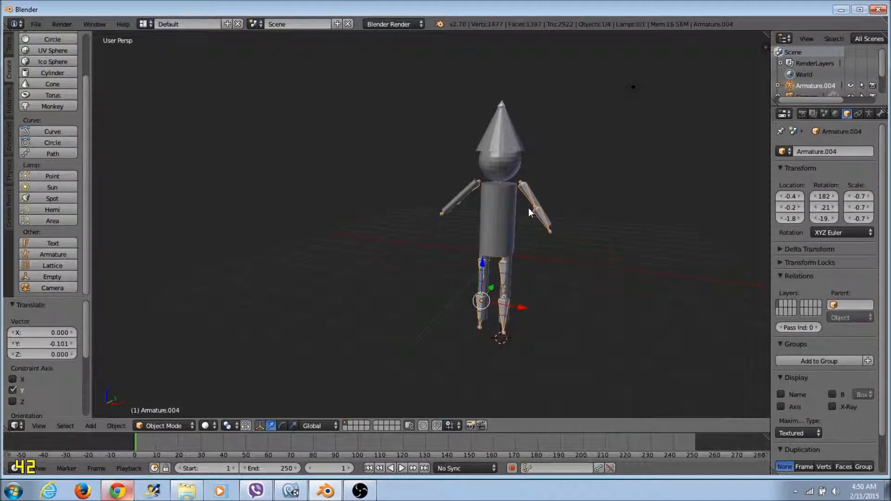
Turn on X-Ray display for the joined armature.
{"action": "right_click", "coordinate": [505, 103]}
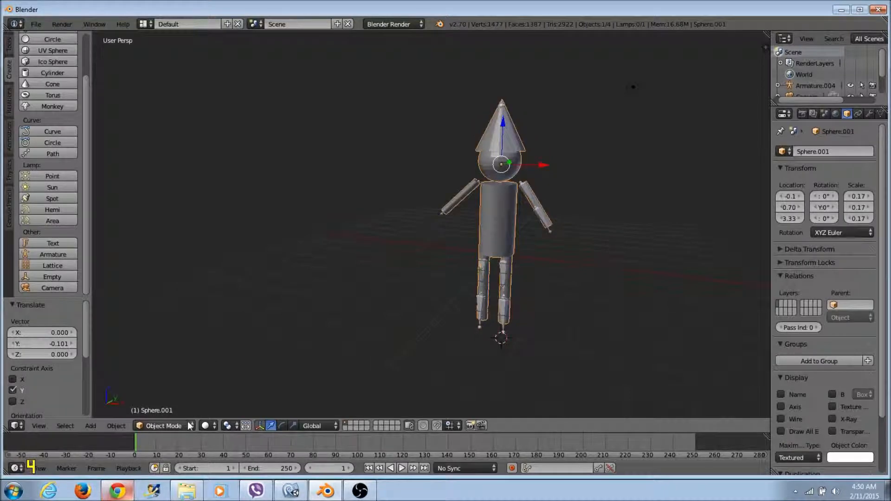
{"action": "left_click", "coordinate": [165, 425]}
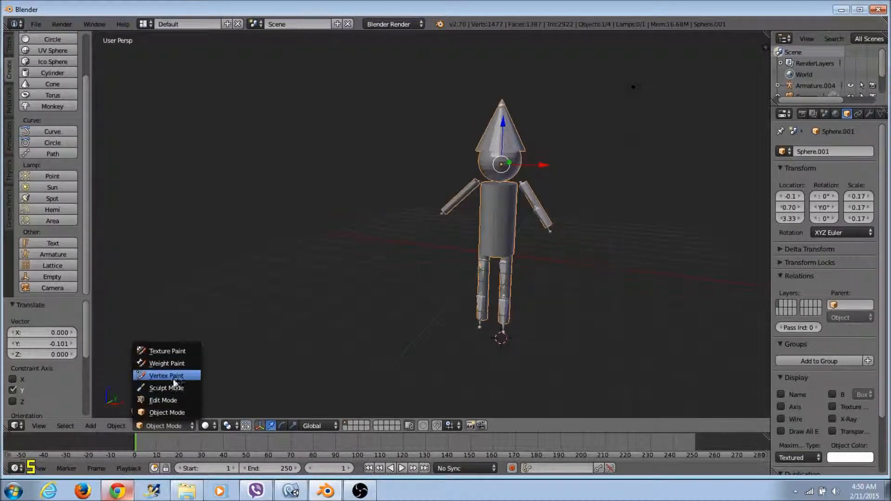
{"action": "right_click", "coordinate": [509, 285]}
{"action": "right_click", "coordinate": [511, 289]}
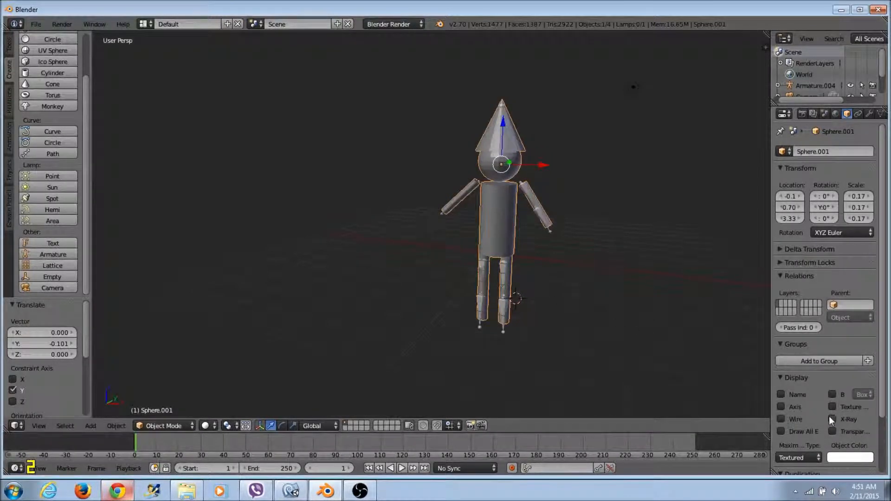
{"action": "right_click", "coordinate": [504, 312]}
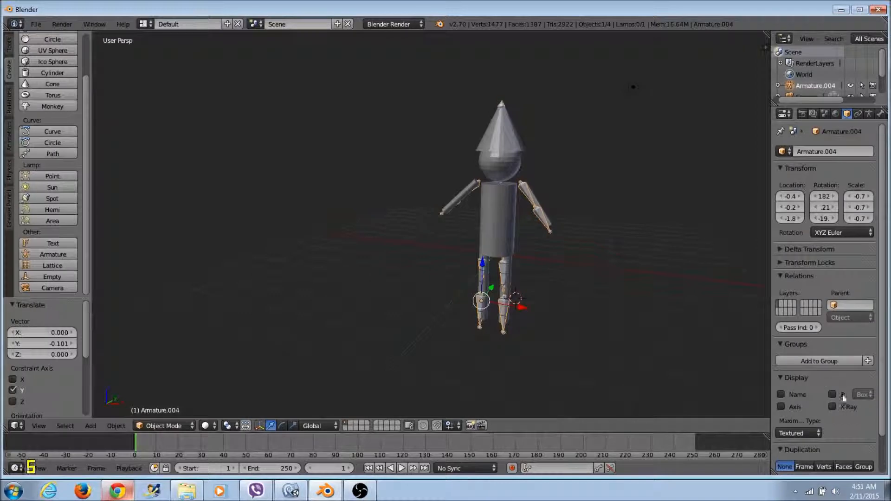
{"action": "left_click", "coordinate": [833, 407]}
{"action": "middle_click_drag", "start_coordinate": [559, 341], "coordinate": [532, 332]}
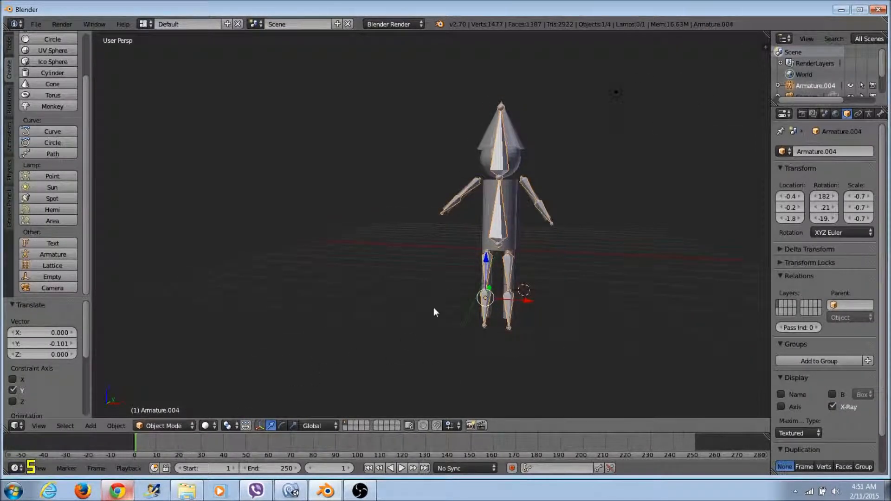
Try rotating the head bone in Pose Mode, cancel the rotation and return to Object Mode.
{"action": "left_click", "coordinate": [167, 426]}
{"action": "left_click", "coordinate": [160, 393]}
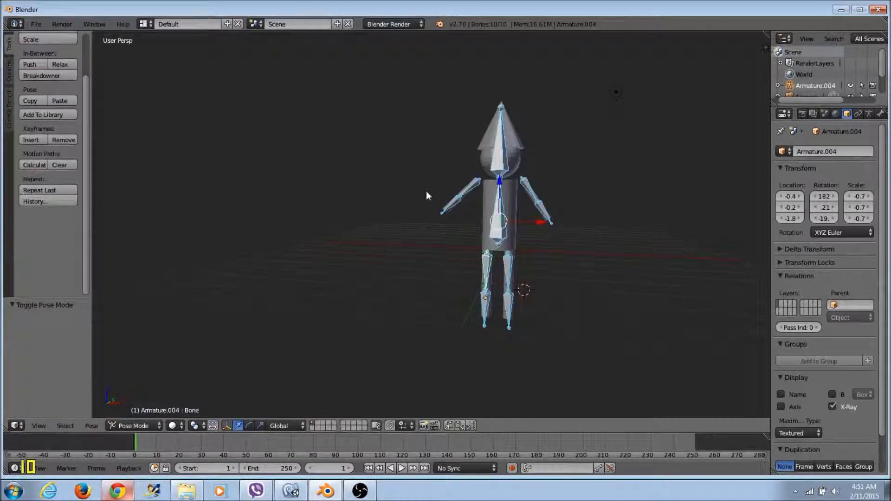
{"action": "right_click", "coordinate": [502, 116]}
{"action": "key", "text": "r"}
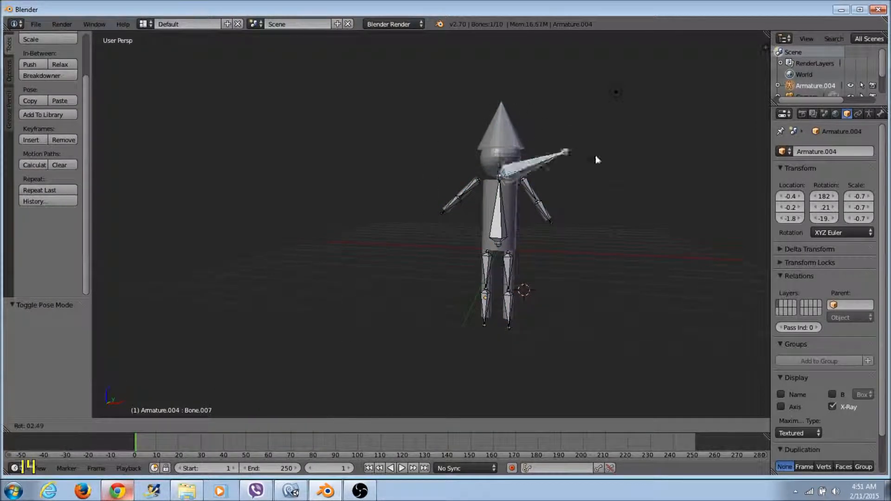
{"action": "right_click", "coordinate": [623, 156]}
{"action": "middle_click_drag", "start_coordinate": [617, 151], "coordinate": [469, 267]}
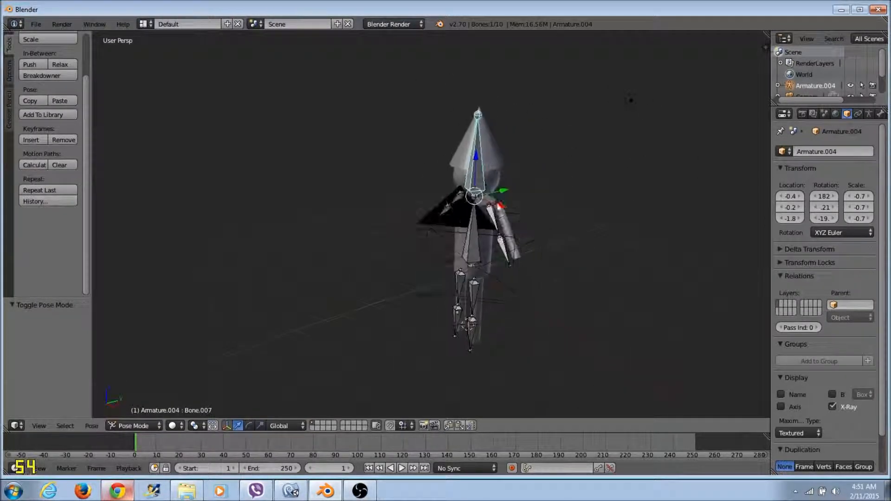
{"action": "middle_click_drag", "start_coordinate": [415, 237], "coordinate": [378, 258]}
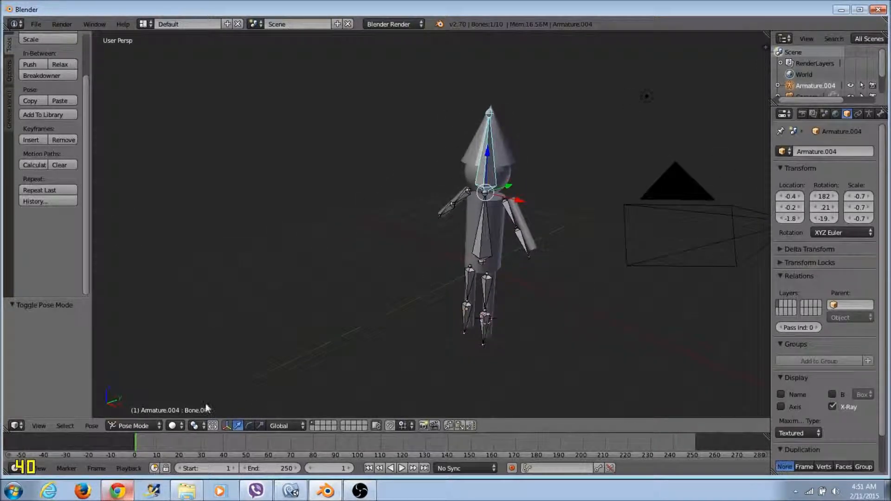
{"action": "key", "text": "a"}
{"action": "left_click", "coordinate": [149, 424]}
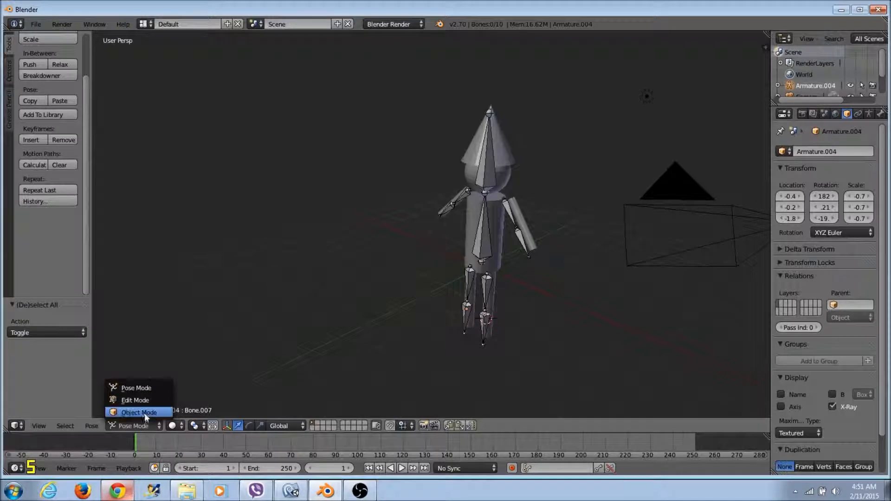
{"action": "left_click", "coordinate": [135, 389]}
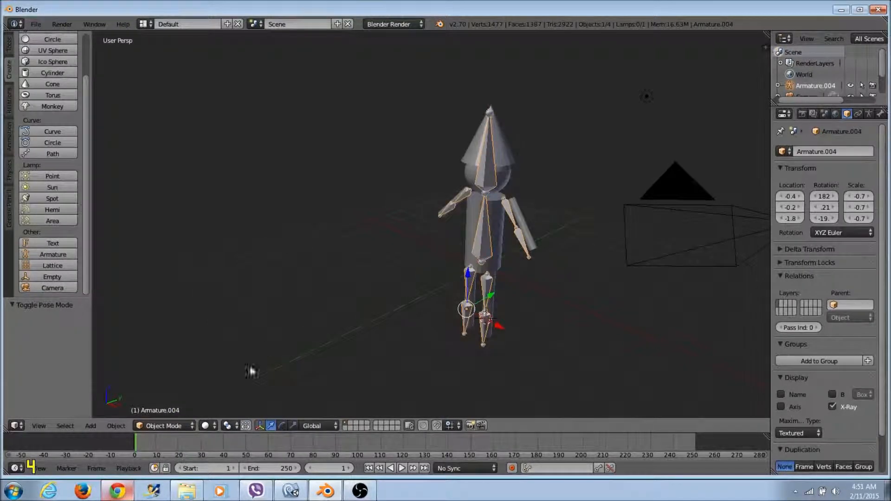
Parent the character mesh to the armature with automatic weights, and deselect everything.
{"action": "left_click", "coordinate": [163, 426]}
{"action": "right_click", "coordinate": [466, 209]}
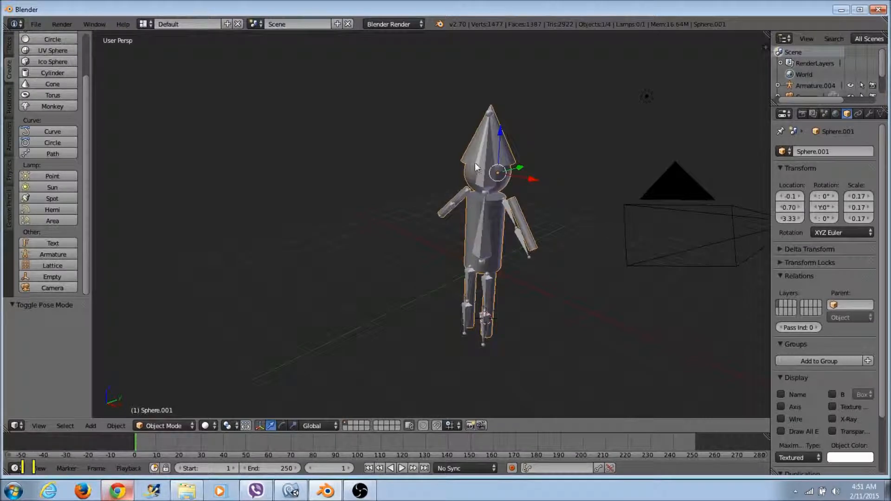
{"action": "mouse_move", "coordinate": [474, 219]}
{"action": "middle_mouse_down"}
{"action": "mouse_move", "coordinate": [490, 214]}
{"action": "mouse_move", "coordinate": [477, 211]}
{"action": "middle_mouse_up"}
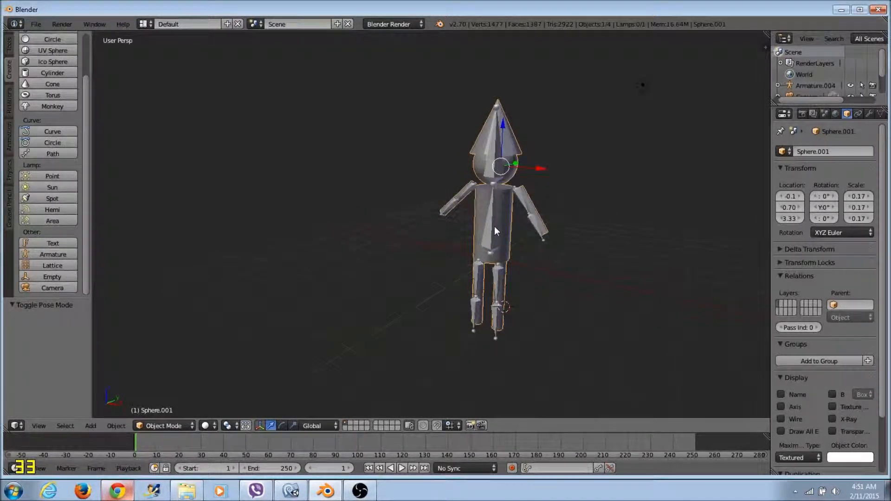
{"action": "right_click", "coordinate": [494, 226], "text": "shift"}
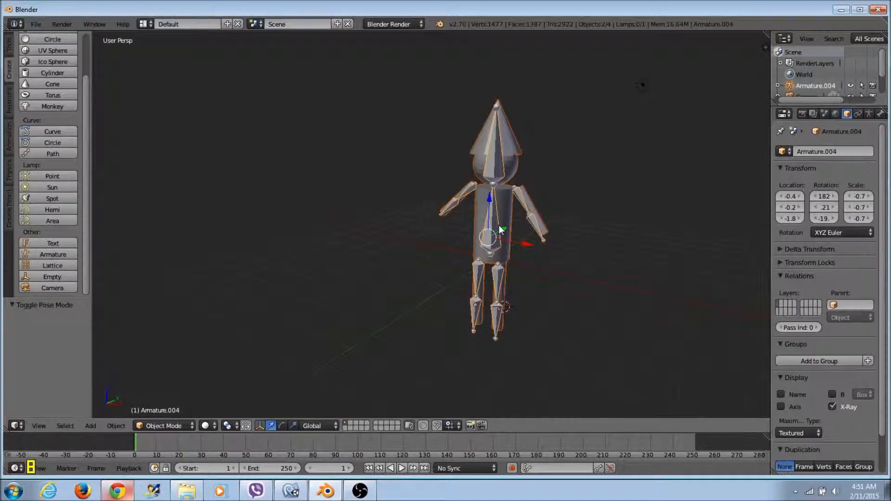
{"action": "key", "text": "ctrl+p"}
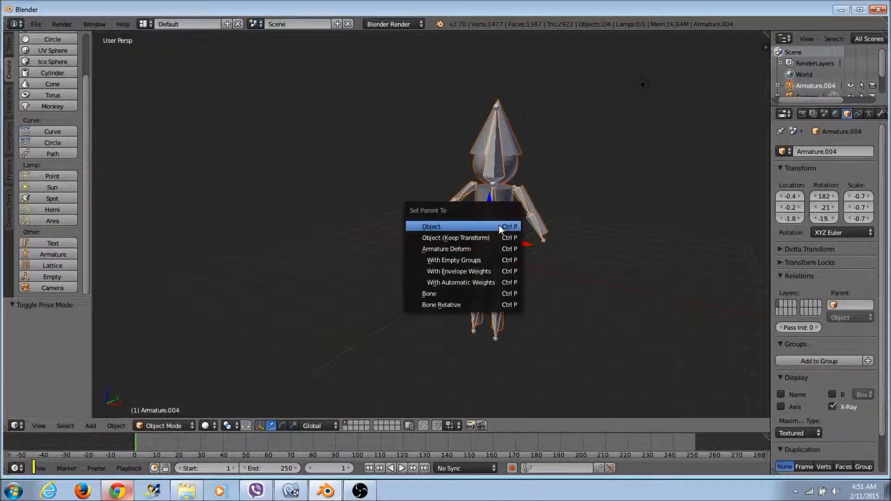
{"action": "left_click", "coordinate": [445, 284]}
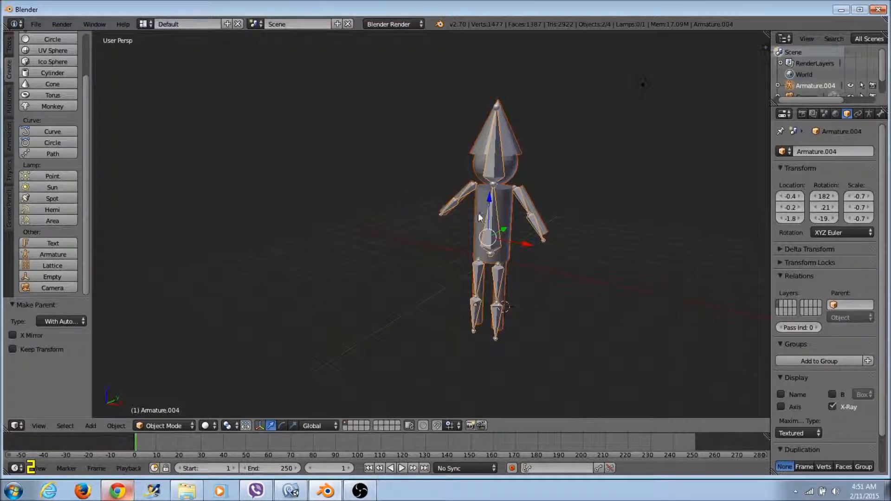
{"action": "key", "text": "a"}
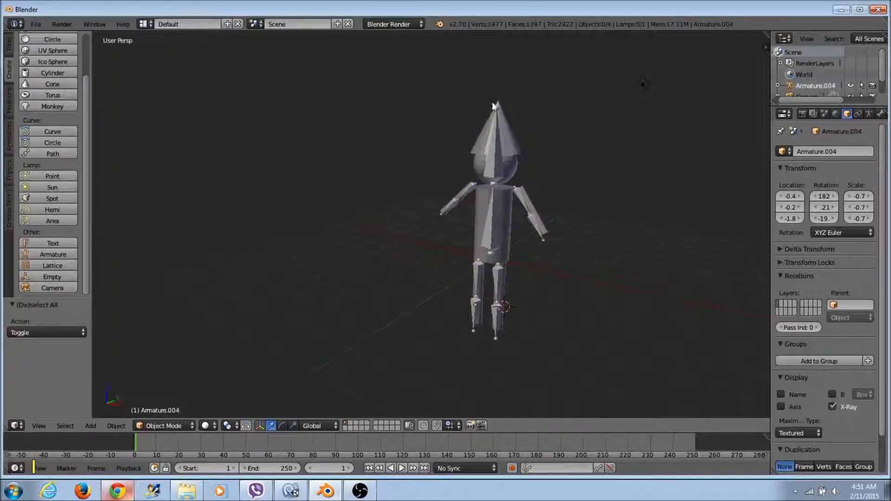
Select the character's armature and switch it to Pose Mode.
{"action": "right_click", "coordinate": [498, 107]}
{"action": "left_click", "coordinate": [163, 426]}
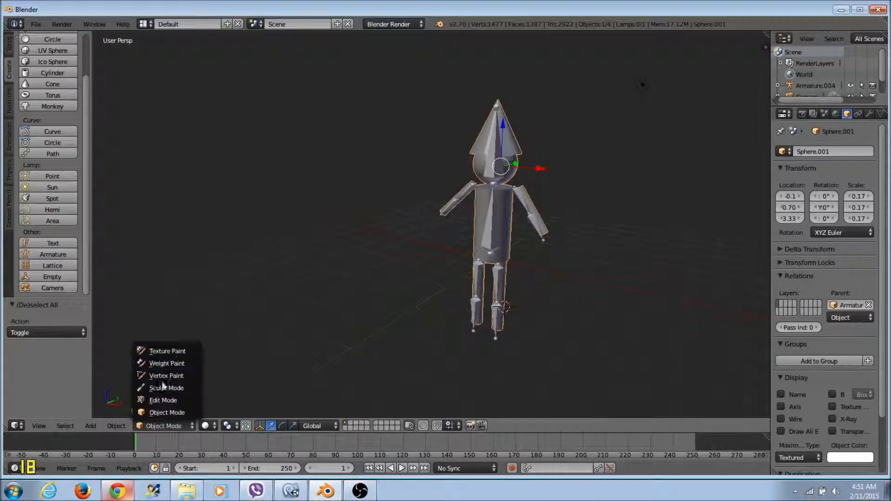
{"action": "right_click", "coordinate": [492, 185]}
{"action": "left_click", "coordinate": [163, 426]}
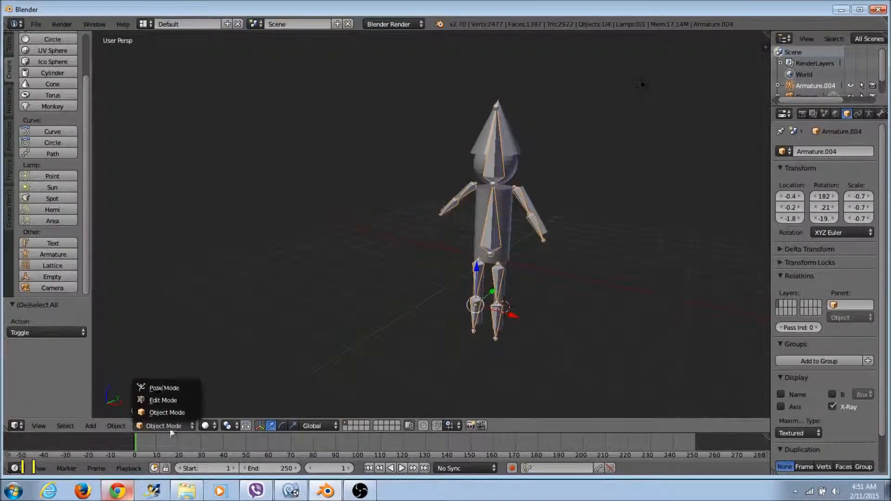
{"action": "left_click", "coordinate": [165, 389]}
Try rotating the head bone and the upper arm bone Bone.008, cancelling each rotation.
{"action": "right_click", "coordinate": [498, 110]}
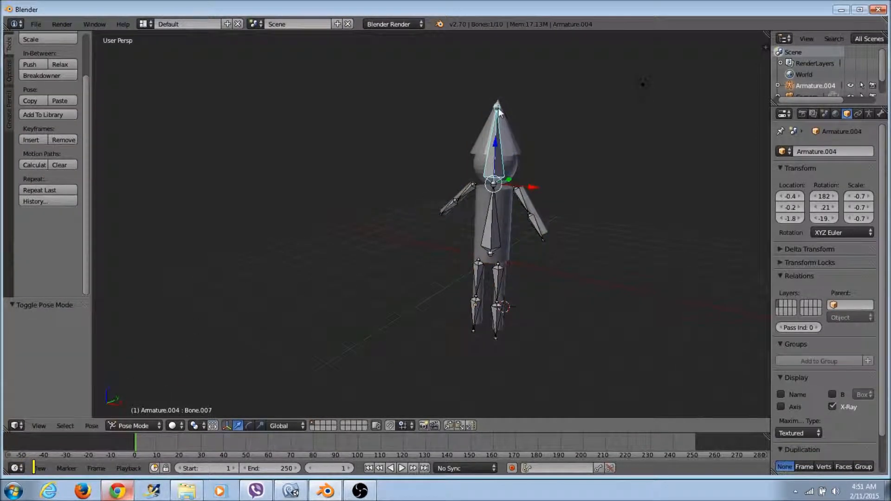
{"action": "key", "text": "r"}
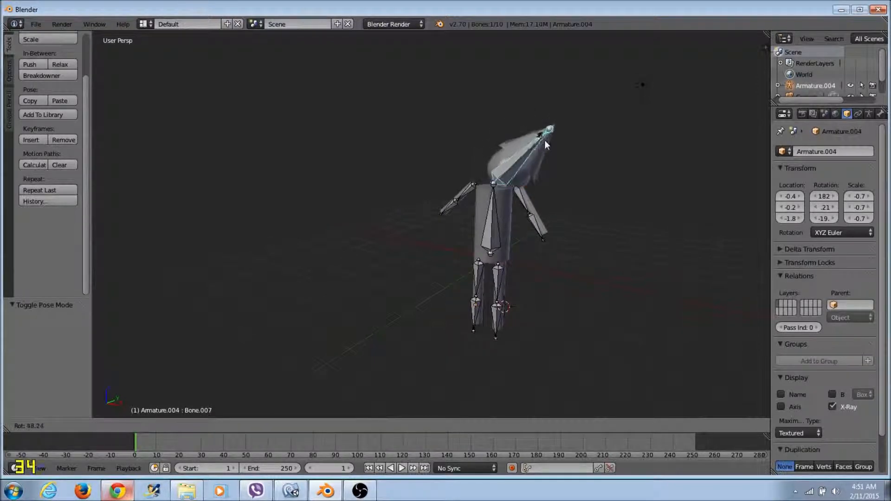
{"action": "key", "text": "Escape"}
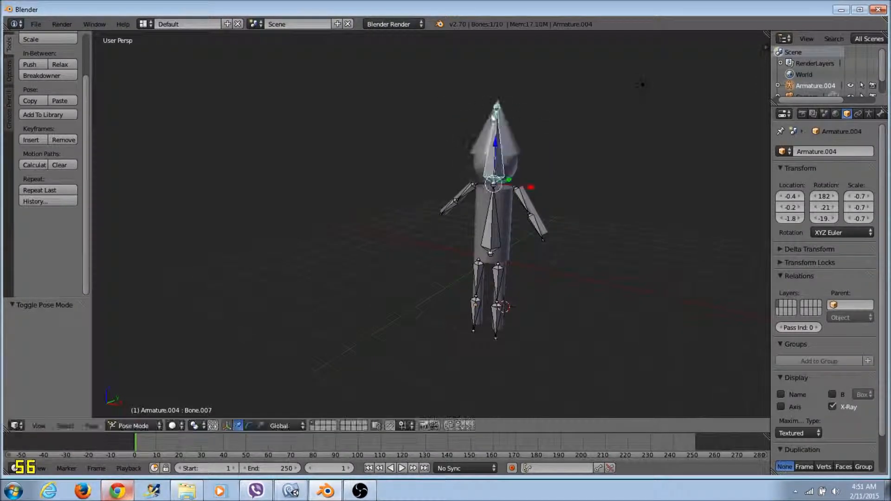
{"action": "right_click", "coordinate": [519, 192]}
{"action": "key", "text": "r"}
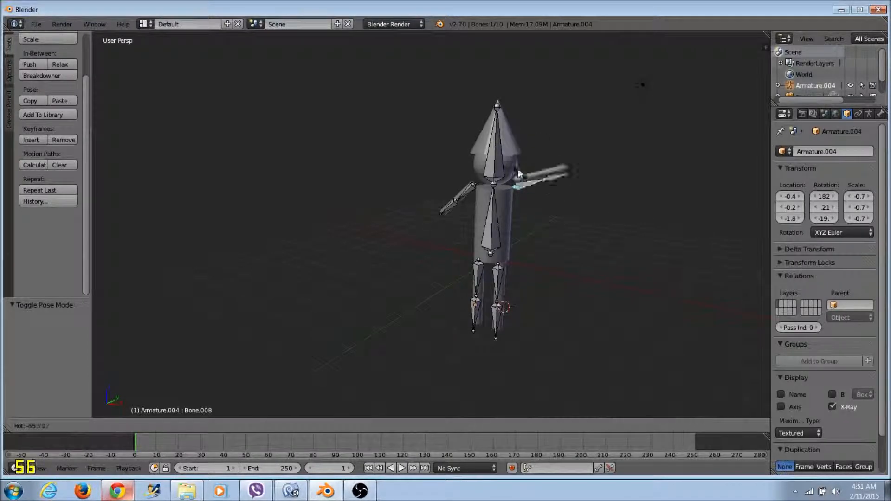
{"action": "key", "text": "Escape"}
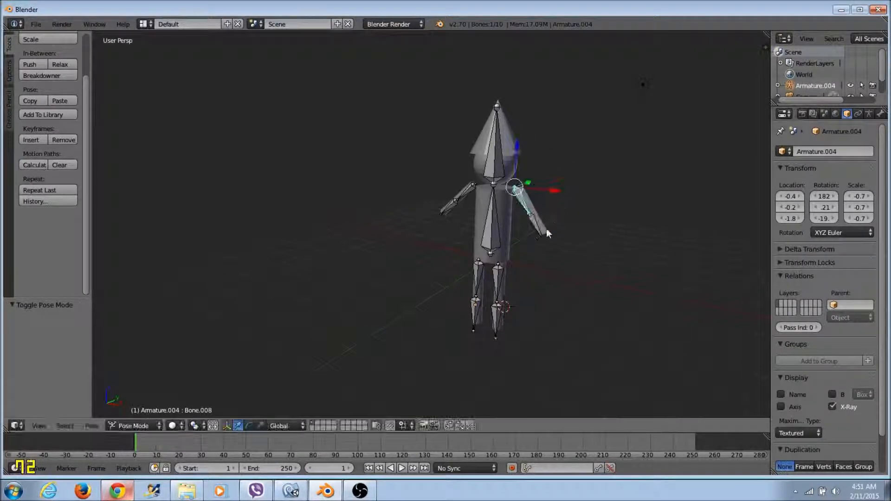
Try rotating the forearm bone Bone.009 from the front and from the side, cancelling both rotations.
{"action": "right_click", "coordinate": [539, 235]}
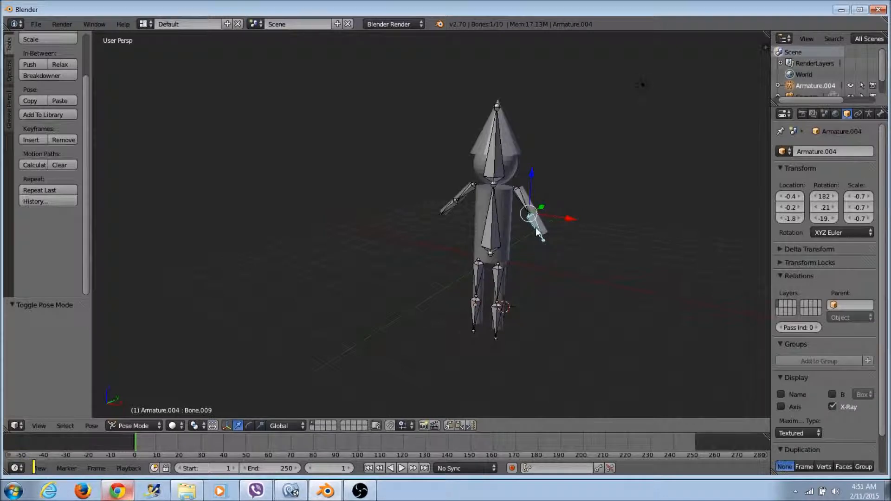
{"action": "key", "text": "r"}
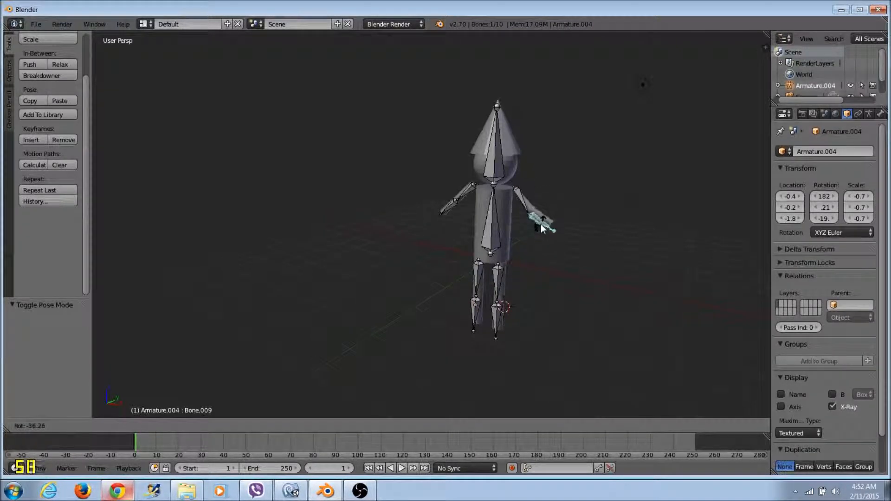
{"action": "left_click", "coordinate": [511, 219]}
{"action": "middle_click_drag", "start_coordinate": [511, 219], "coordinate": [420, 270]}
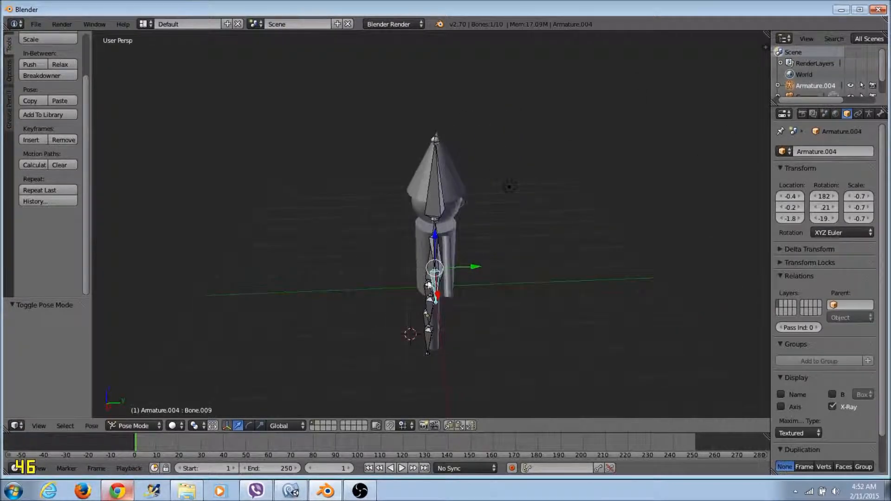
{"action": "scroll", "coordinate": [428, 284], "scroll_direction": "up", "scroll_amount": 3}
{"action": "key", "text": "r"}
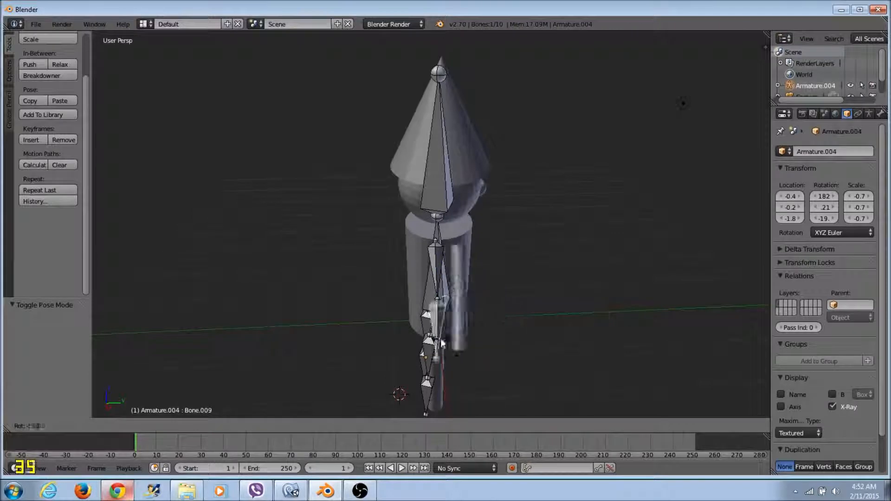
{"action": "right_click", "coordinate": [413, 317]}
Try rotating the opposite forearm bone, Bone.005, without keeping the rotation.
{"action": "middle_click_drag", "start_coordinate": [413, 317], "coordinate": [553, 321]}
{"action": "right_click", "coordinate": [444, 177]}
{"action": "middle_click_drag", "start_coordinate": [446, 178], "coordinate": [423, 148]}
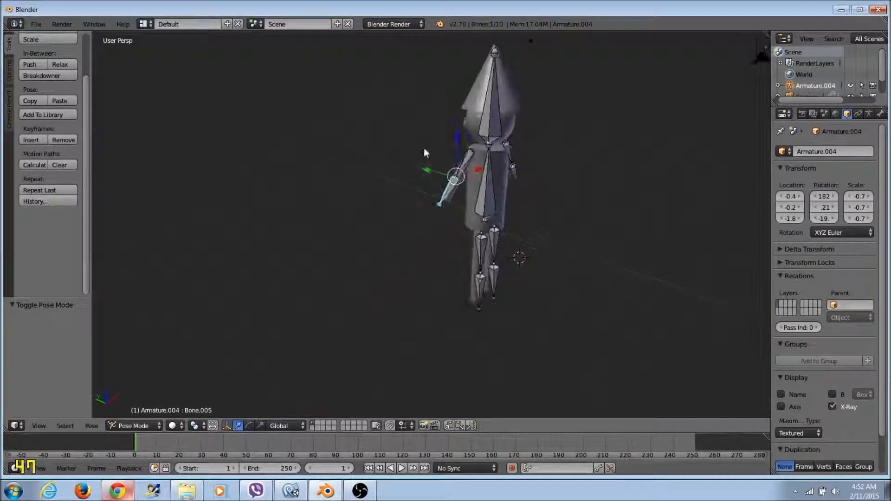
{"action": "key", "text": "r"}
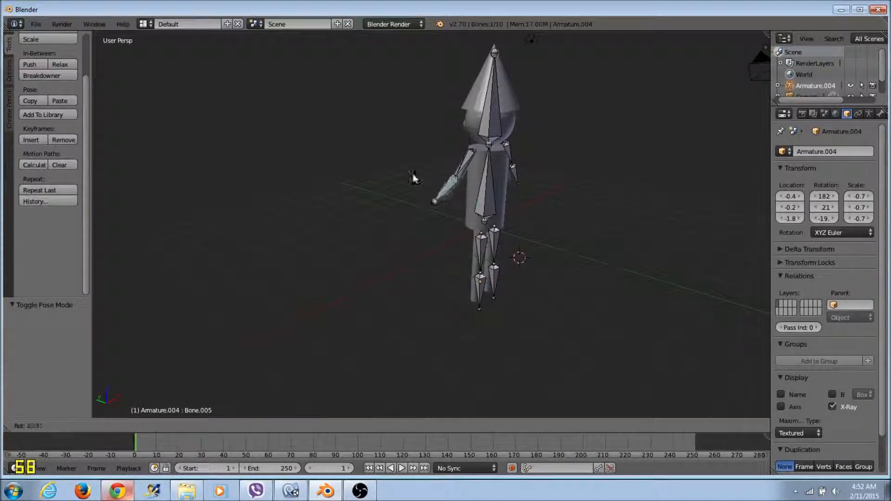
{"action": "left_click", "coordinate": [436, 184]}
Test-rotate the forearm bone Bone.009 and cancel, and move the bone 0.324 along X.
{"action": "middle_click_drag", "start_coordinate": [439, 184], "coordinate": [408, 169]}
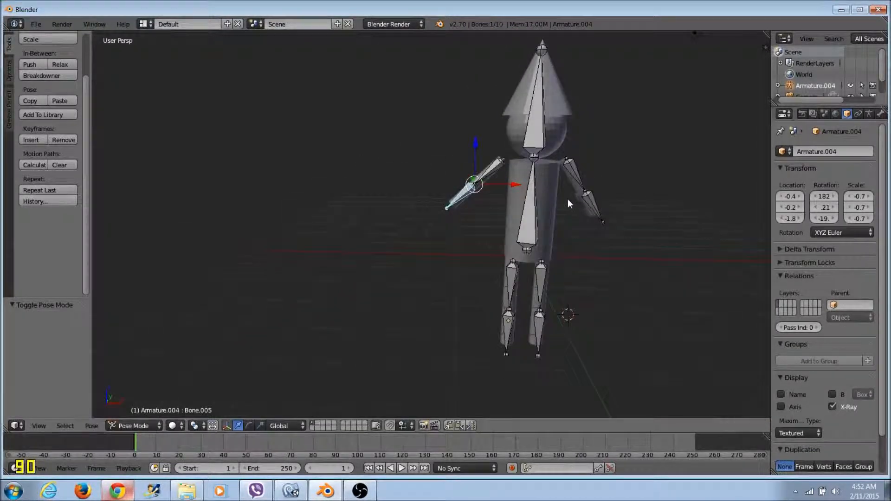
{"action": "right_click", "coordinate": [577, 163]}
{"action": "right_click", "coordinate": [595, 193]}
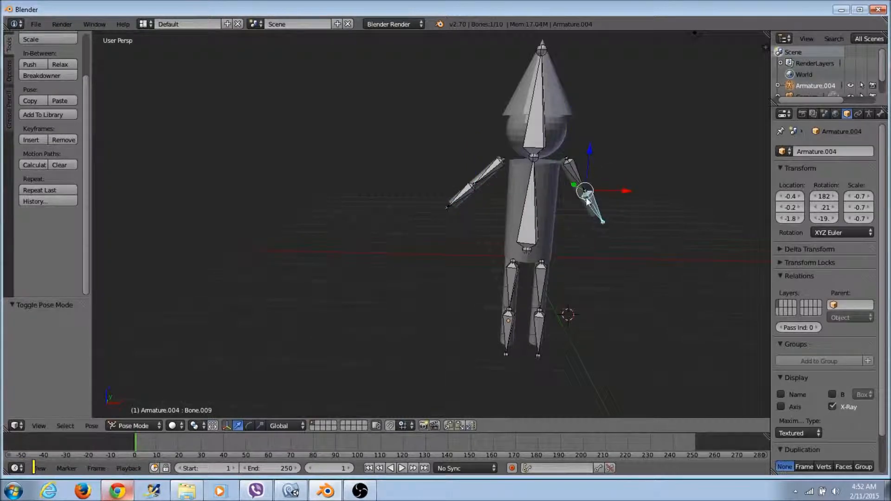
{"action": "key", "text": "r"}
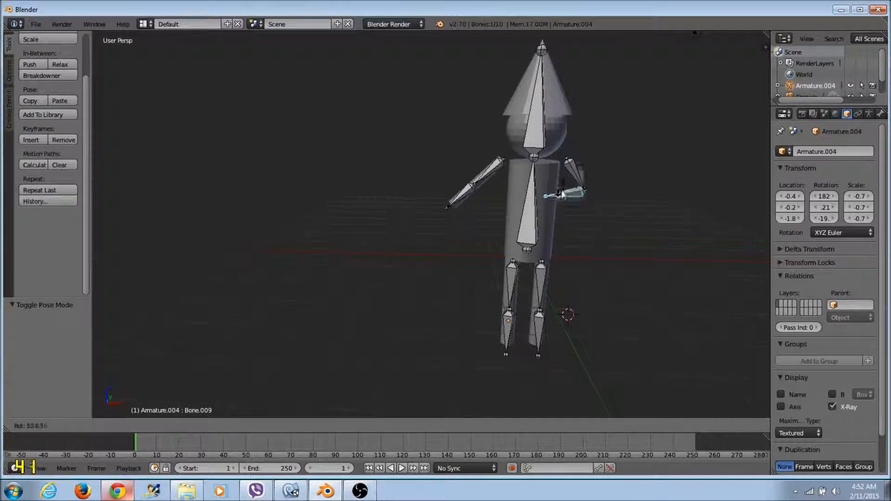
{"action": "right_click", "coordinate": [581, 203]}
{"action": "right_click_drag", "start_coordinate": [581, 203], "coordinate": [546, 200]}
{"action": "left_click", "coordinate": [546, 200]}
Try rotating the opposite upper arm bone, Bone.004, without keeping the rotation.
{"action": "right_click", "coordinate": [481, 175]}
{"action": "key", "text": "r"}
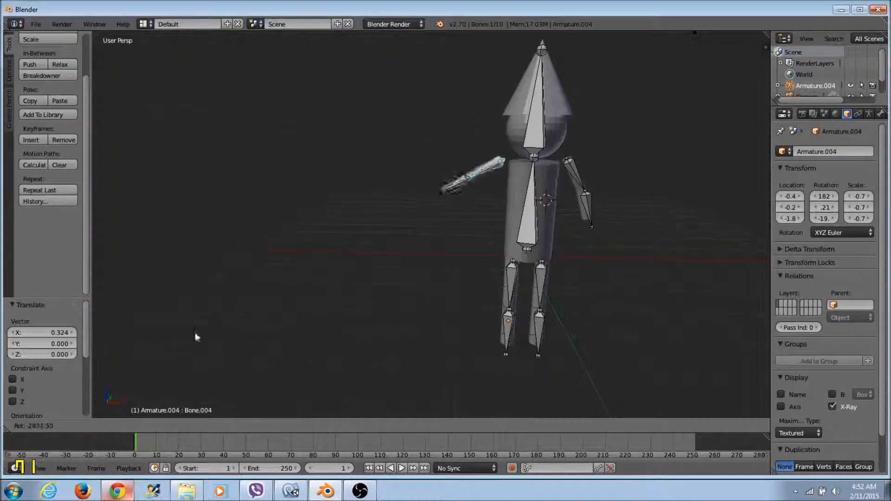
{"action": "left_click", "coordinate": [405, 264]}
Try rotating the torso bone from the front and from the side, cancelling both rotations.
{"action": "right_click", "coordinate": [532, 251]}
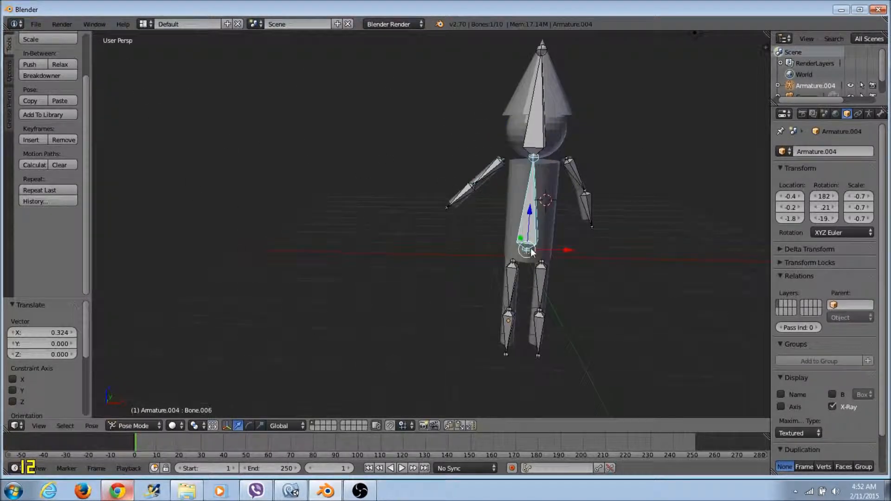
{"action": "key", "text": "r"}
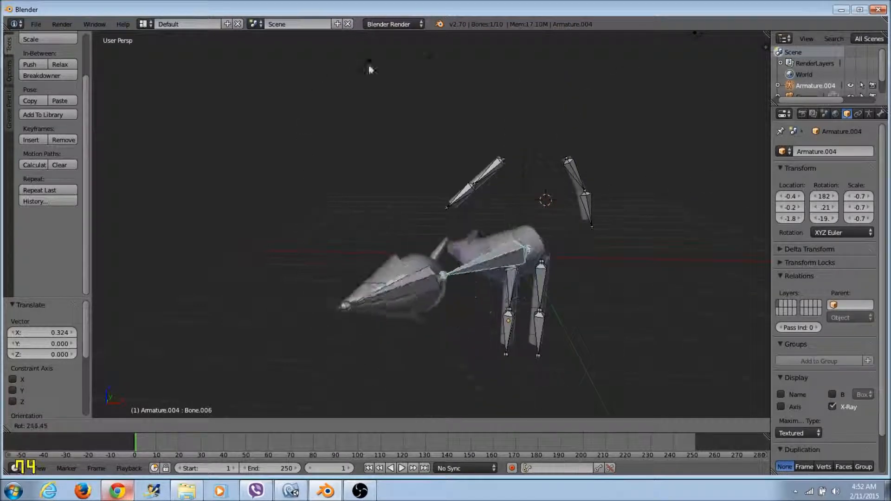
{"action": "right_click", "coordinate": [594, 196]}
{"action": "middle_click_drag", "start_coordinate": [595, 196], "coordinate": [458, 92]}
{"action": "key", "text": "r"}
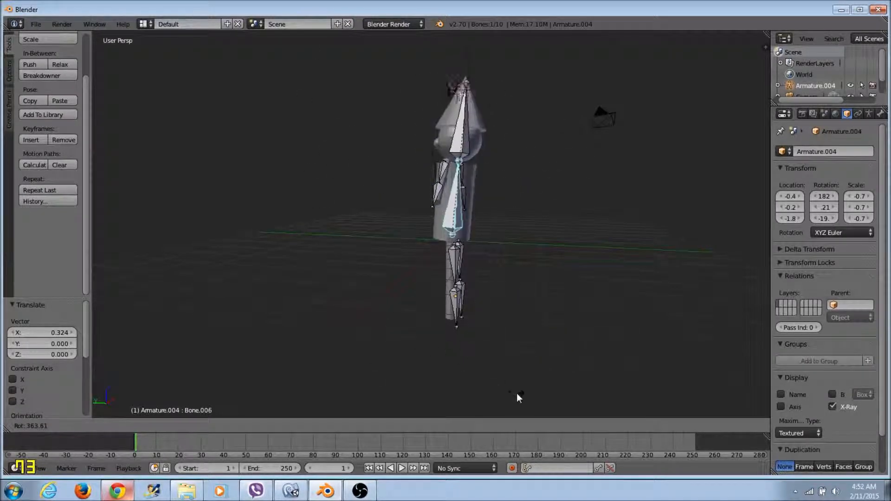
{"action": "key", "text": "Escape"}
Try swinging one thigh bone forward in a side view and cancel the rotation.
{"action": "middle_click_drag", "start_coordinate": [469, 341], "coordinate": [397, 285]}
{"action": "right_click", "coordinate": [423, 273]}
{"action": "right_click", "coordinate": [427, 281], "text": "shift"}
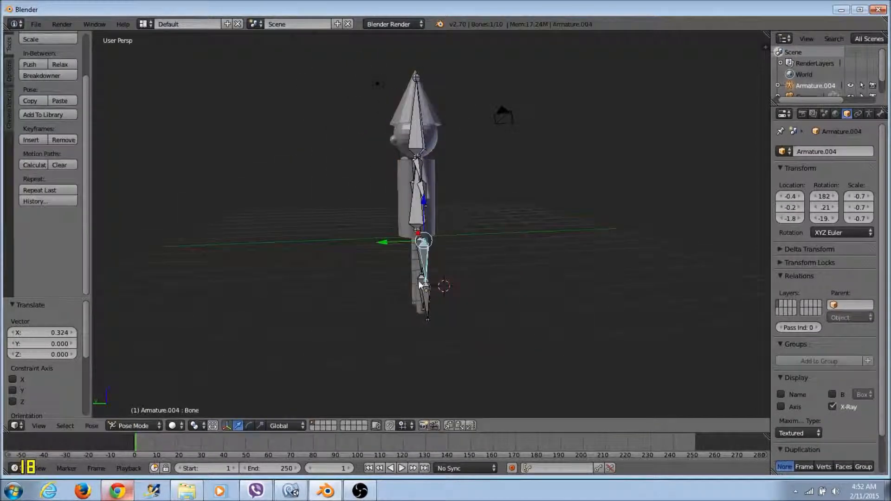
{"action": "key", "text": "r"}
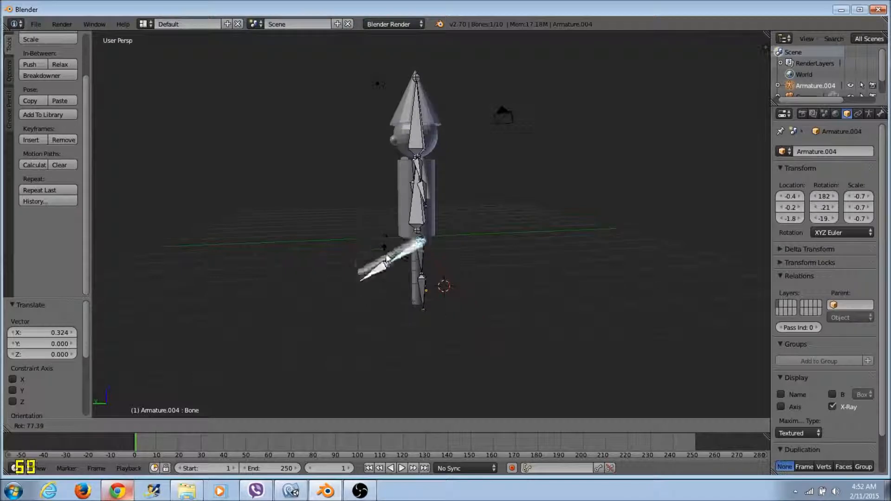
{"action": "right_click", "coordinate": [429, 282]}
Try rotating the other thigh bone, Bone.002, from the opposite side and cancel the rotation.
{"action": "middle_click_drag", "start_coordinate": [349, 302], "coordinate": [586, 320]}
{"action": "scroll", "coordinate": [586, 320], "scroll_direction": "up", "scroll_amount": 3}
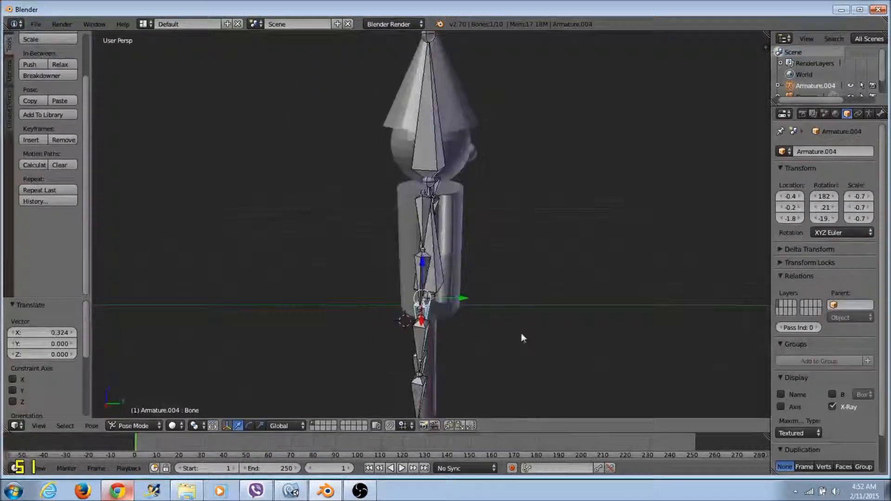
{"action": "right_click", "coordinate": [420, 338]}
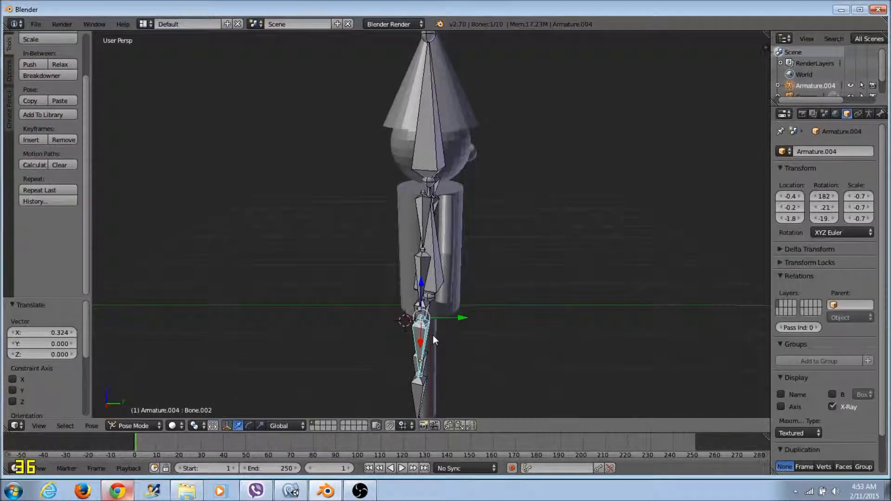
{"action": "key", "text": "r"}
{"action": "right_click", "coordinate": [436, 343]}
Rotate the forearm bone Bone.009 outward by about 22°, viewed from the character's front.
{"action": "middle_click_drag", "start_coordinate": [436, 343], "coordinate": [281, 194]}
{"action": "right_click", "coordinate": [281, 193]}
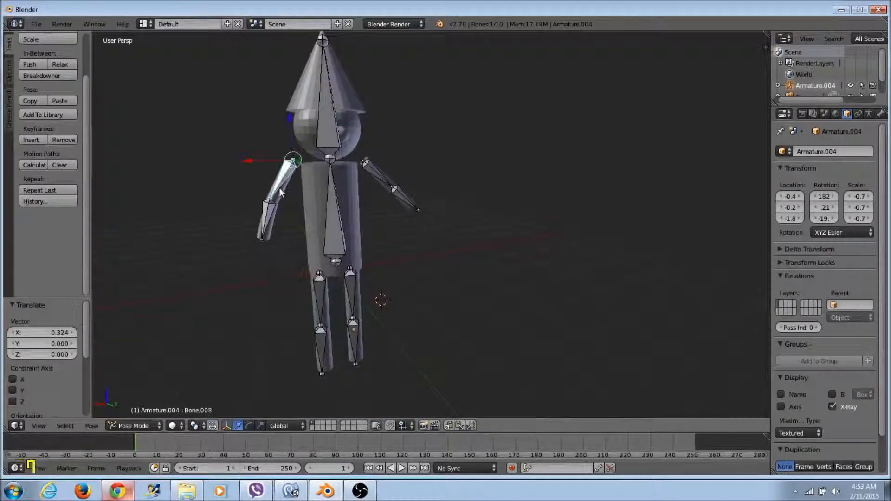
{"action": "right_click", "coordinate": [269, 208]}
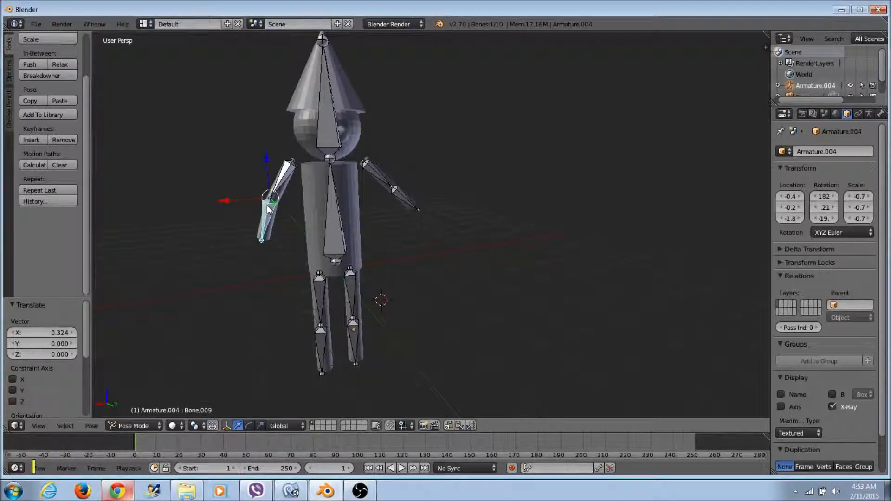
{"action": "key", "text": "r"}
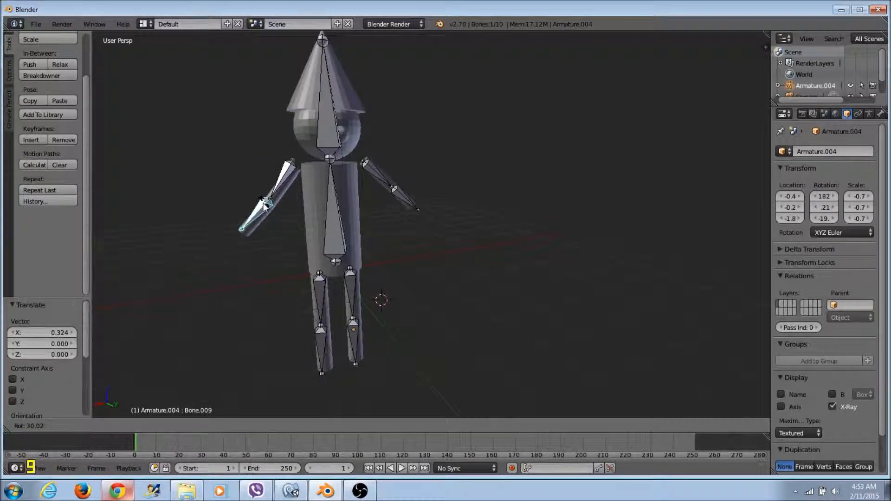
{"action": "left_click", "coordinate": [266, 208]}
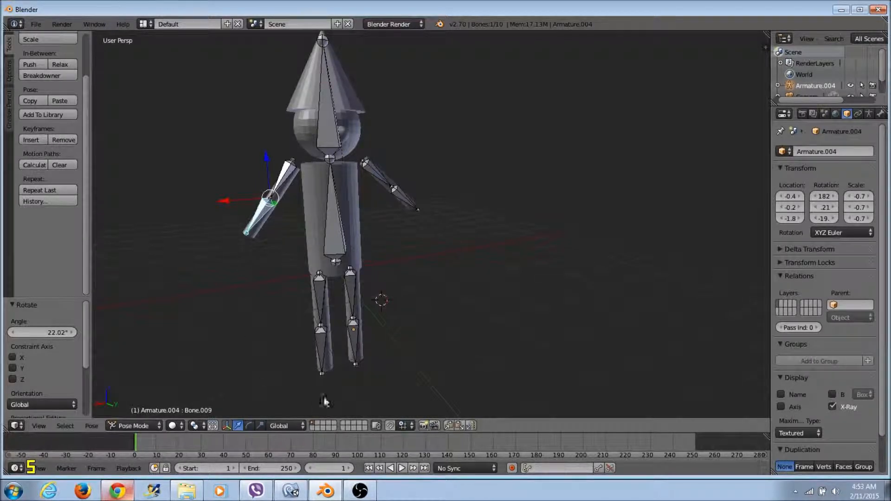
{"action": "left_click", "coordinate": [360, 490]}
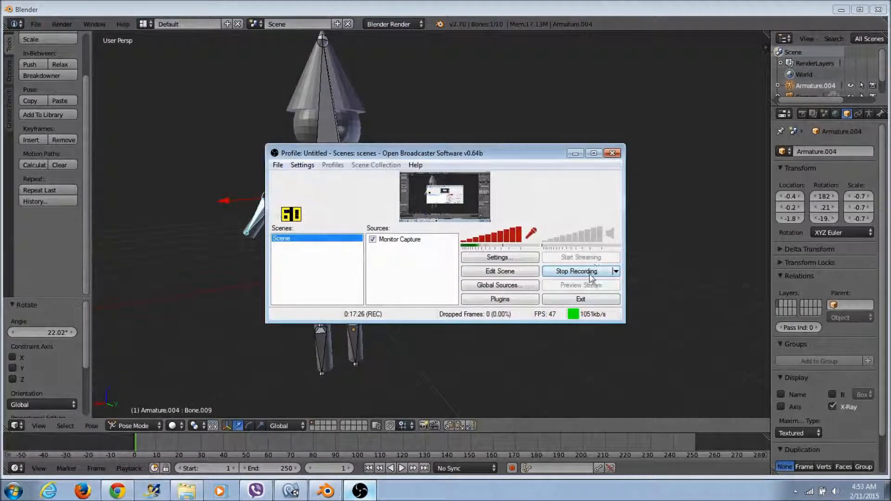